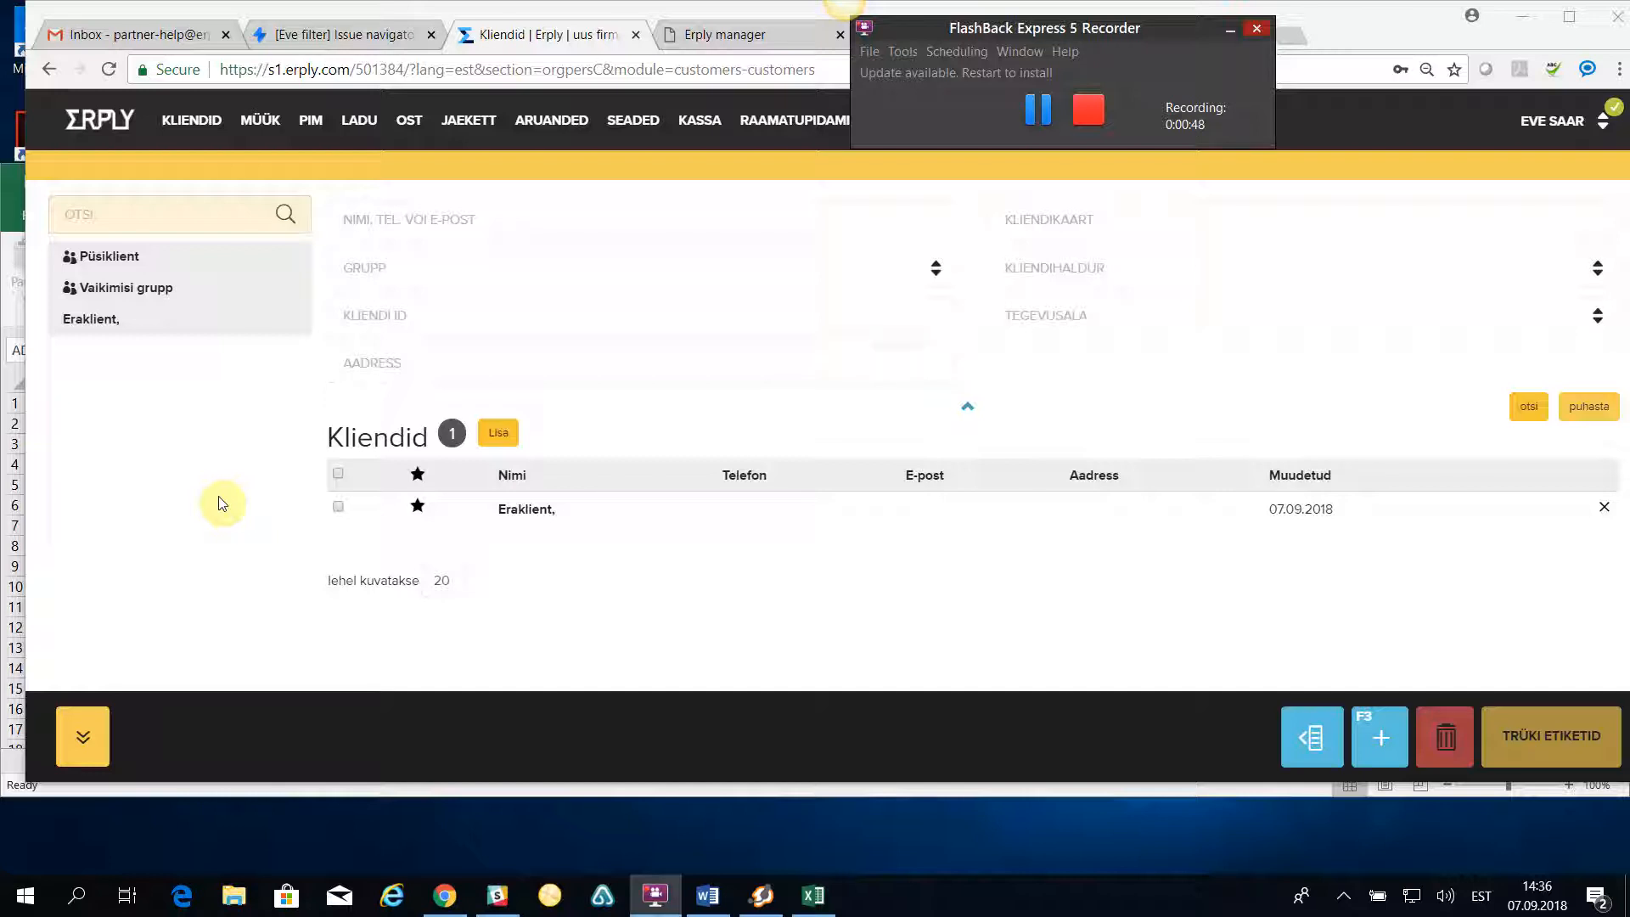
- Open the Klientide/hankijate import TXT-failist page and keep Kliendid as the type of records to import
left_click(193, 123)
left_click(477, 164)
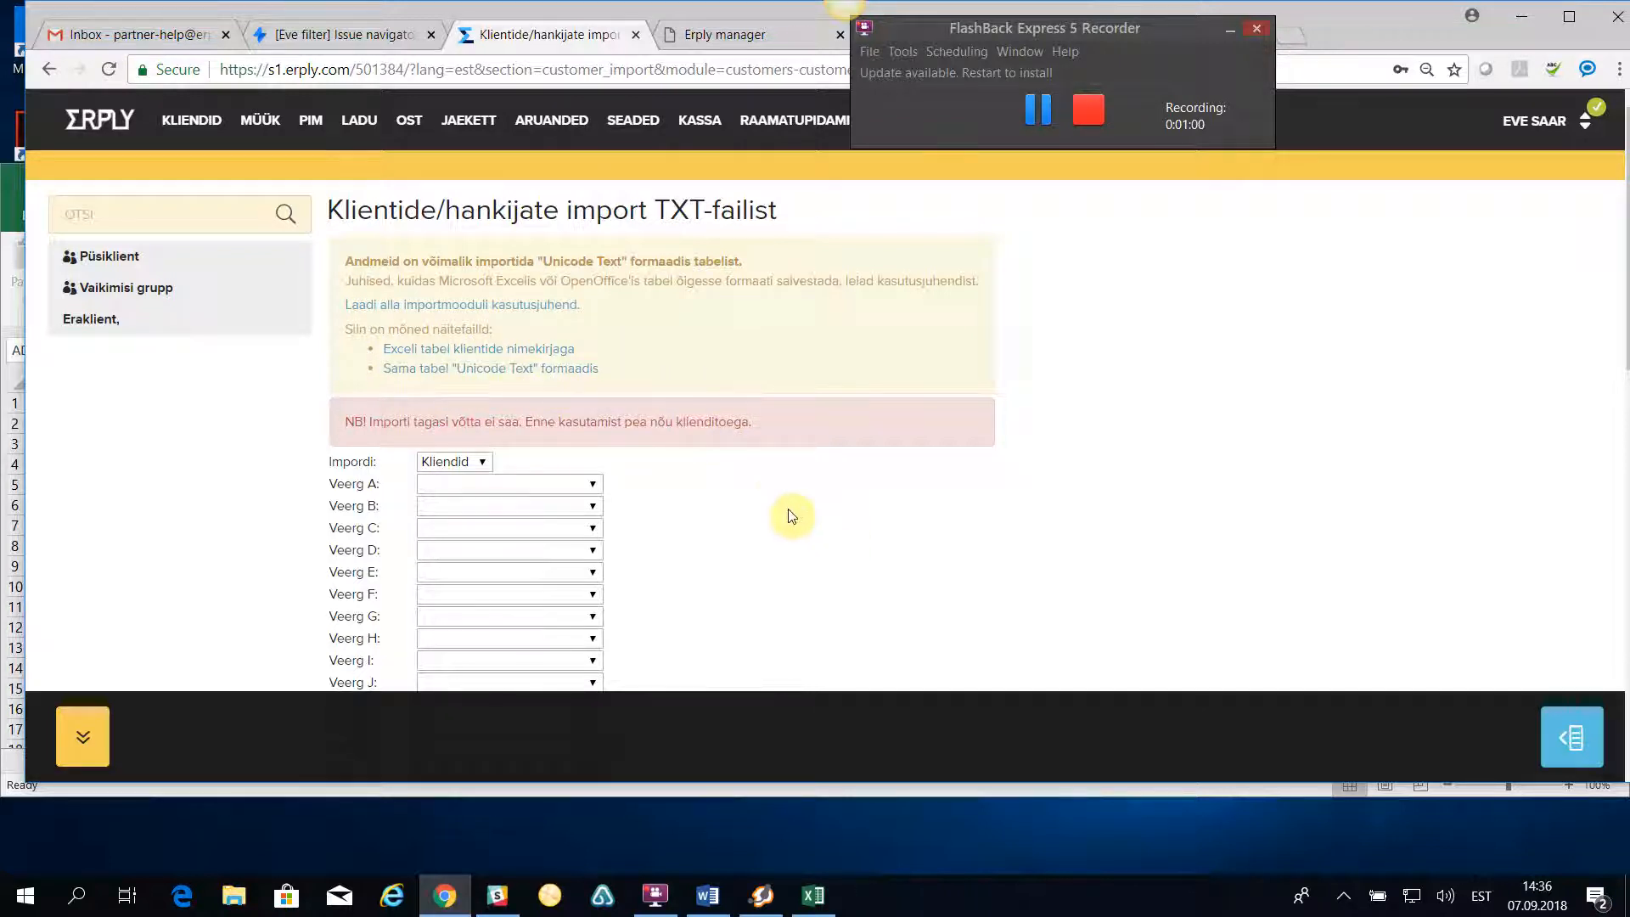
scroll(768, 488, "down", 1)
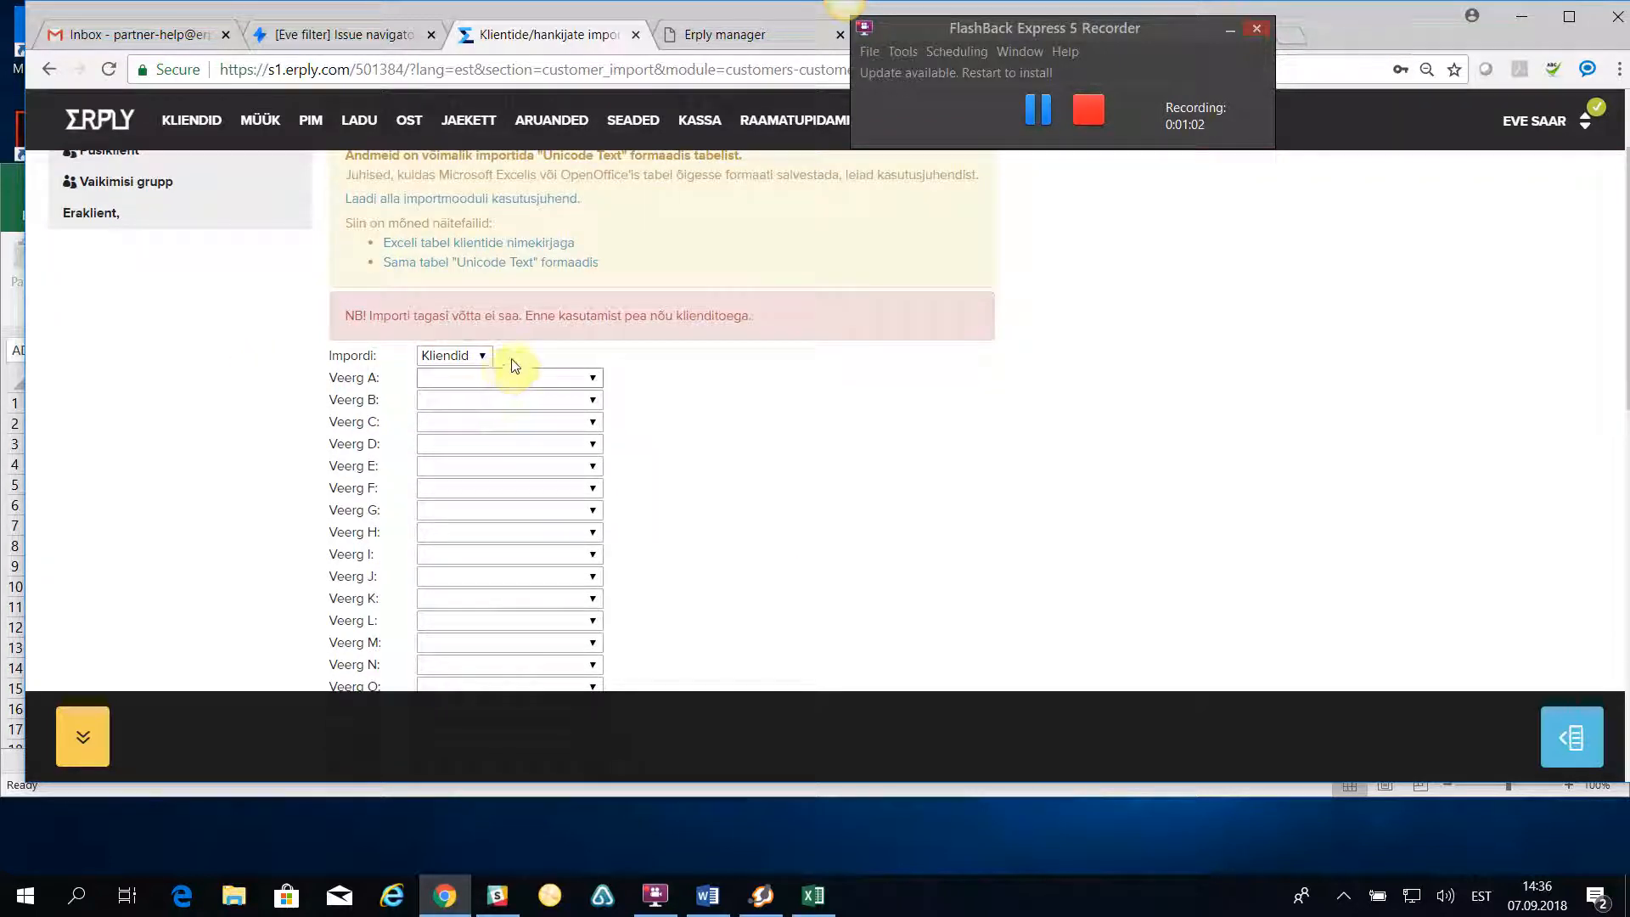
left_click(485, 357)
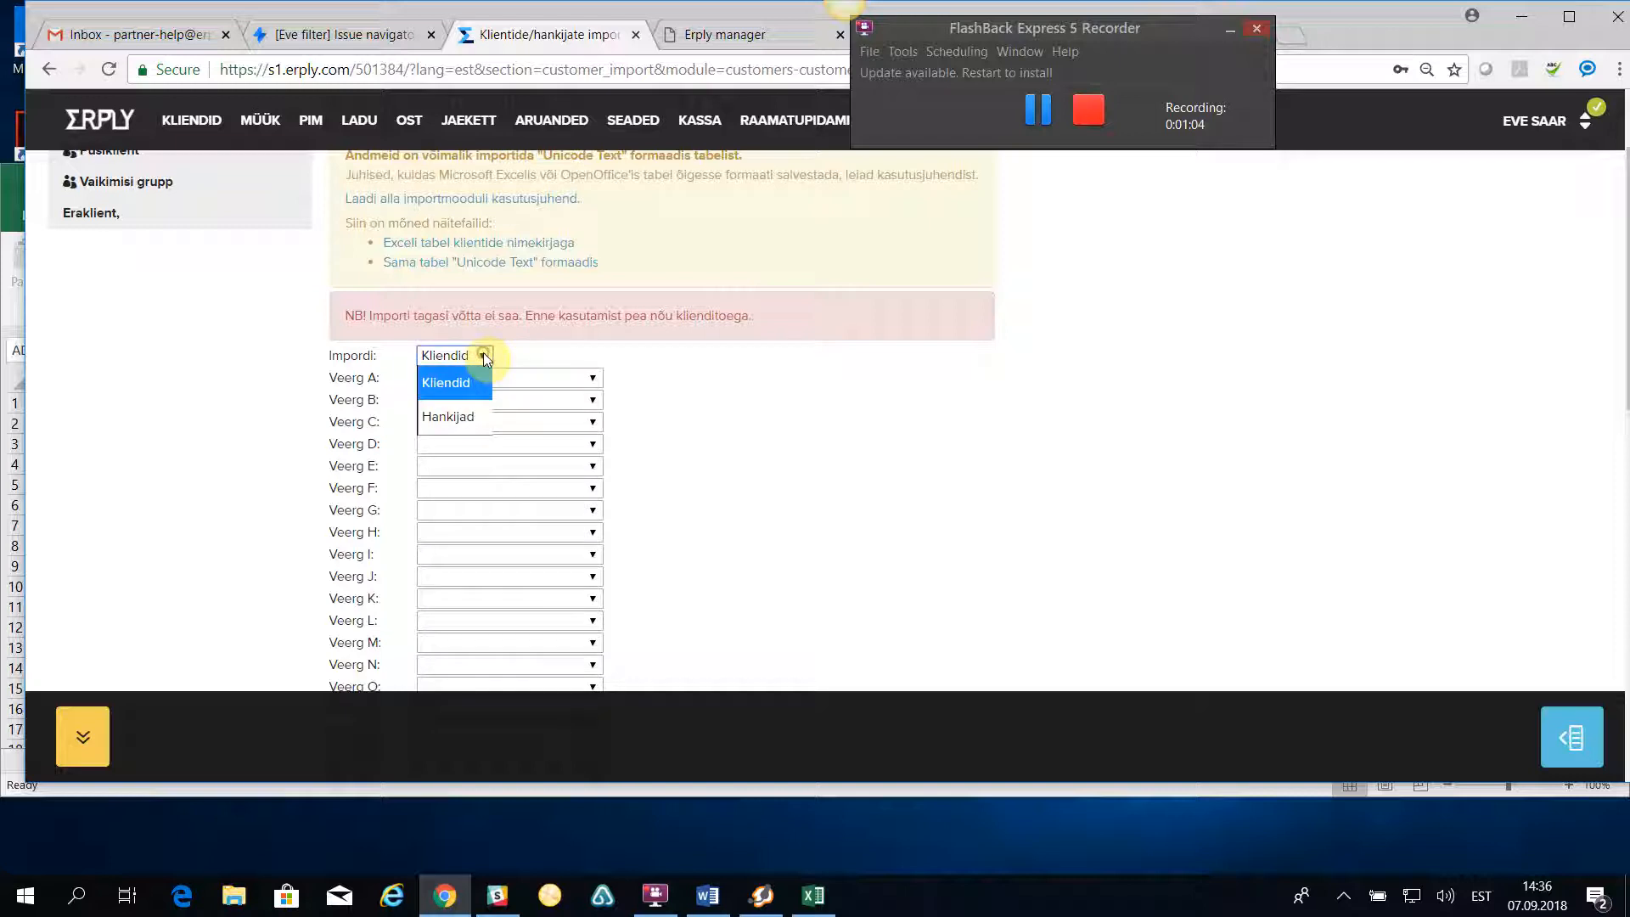
left_click(804, 402)
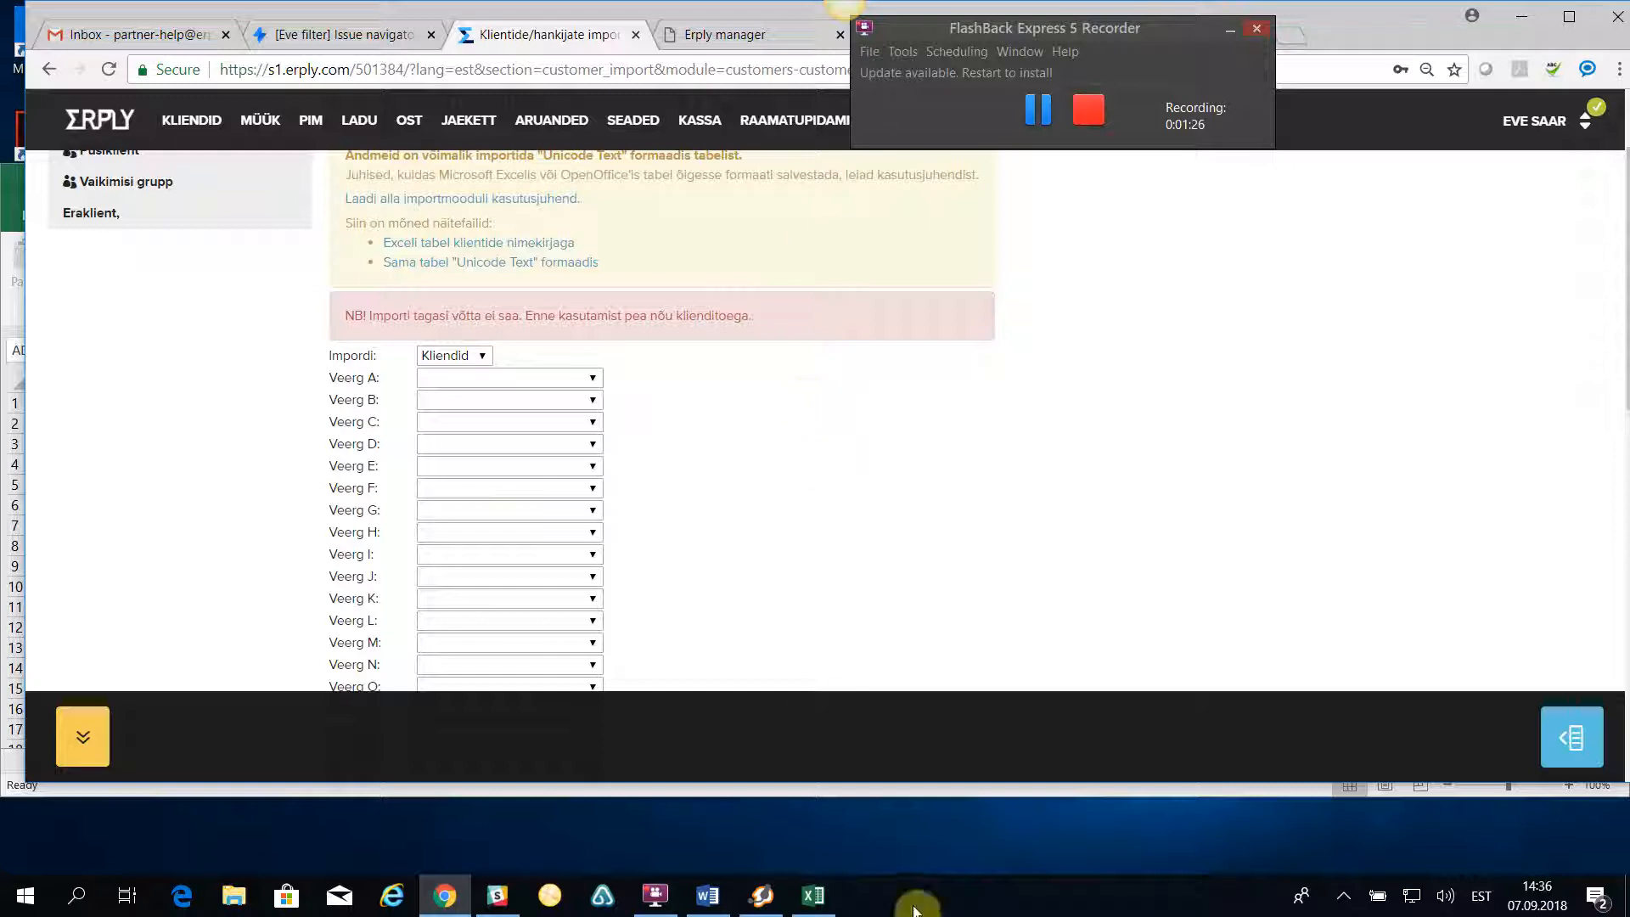
- Switch to the kliendid_070918 workbook in Excel and examine the Nimi and Reg. kood / Isikukood columns
left_click(815, 898)
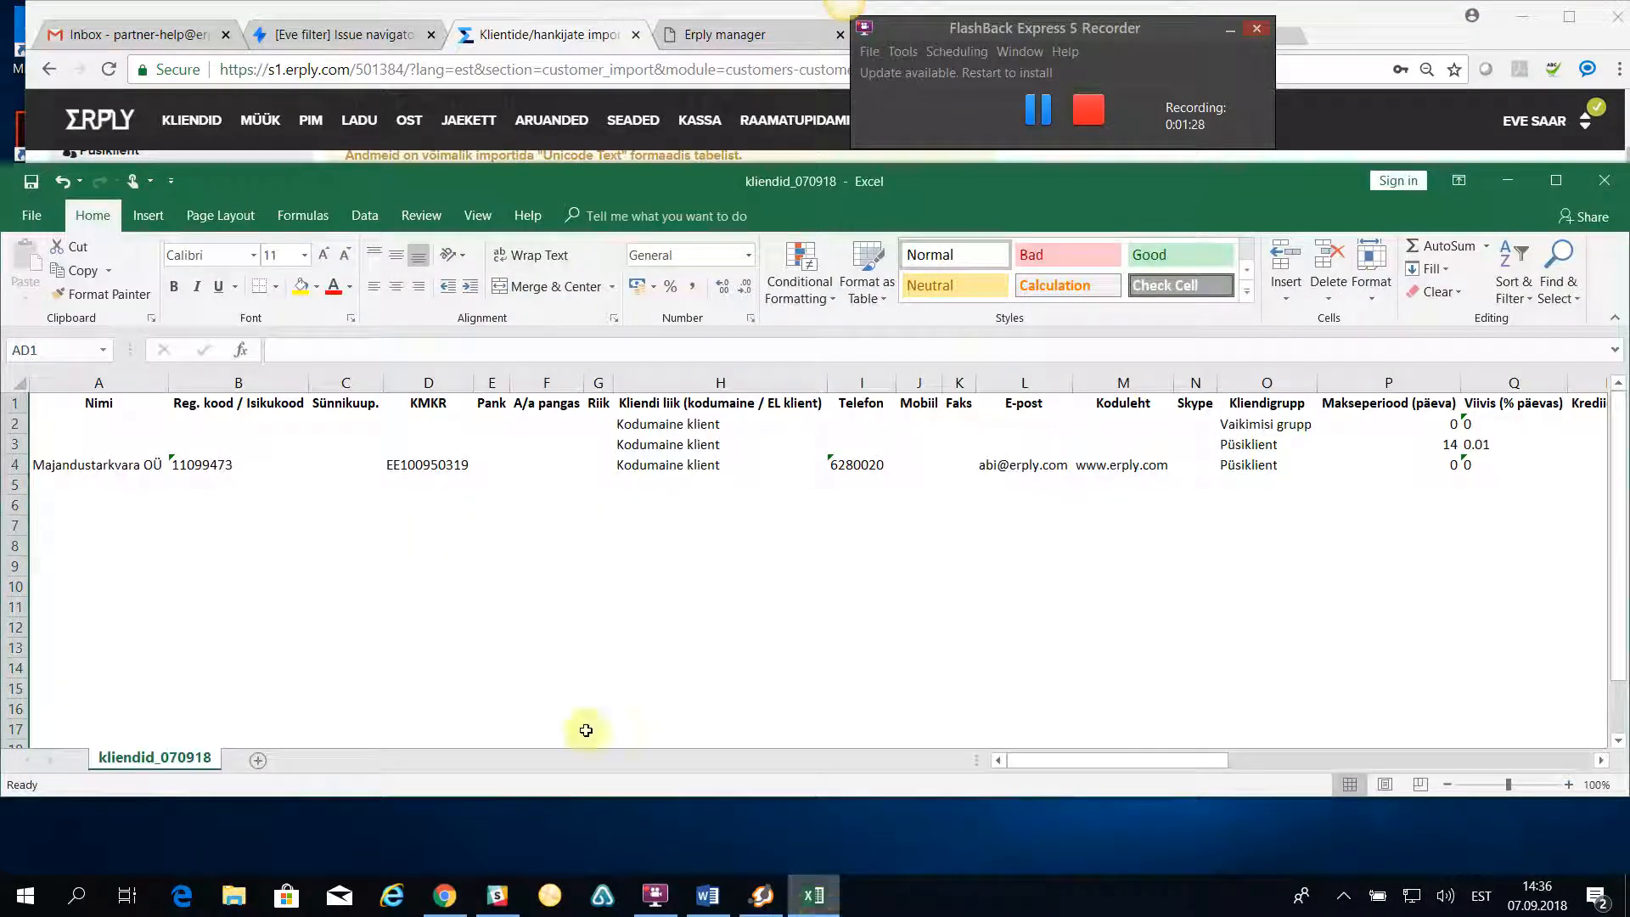
left_click(105, 383)
left_click(237, 383)
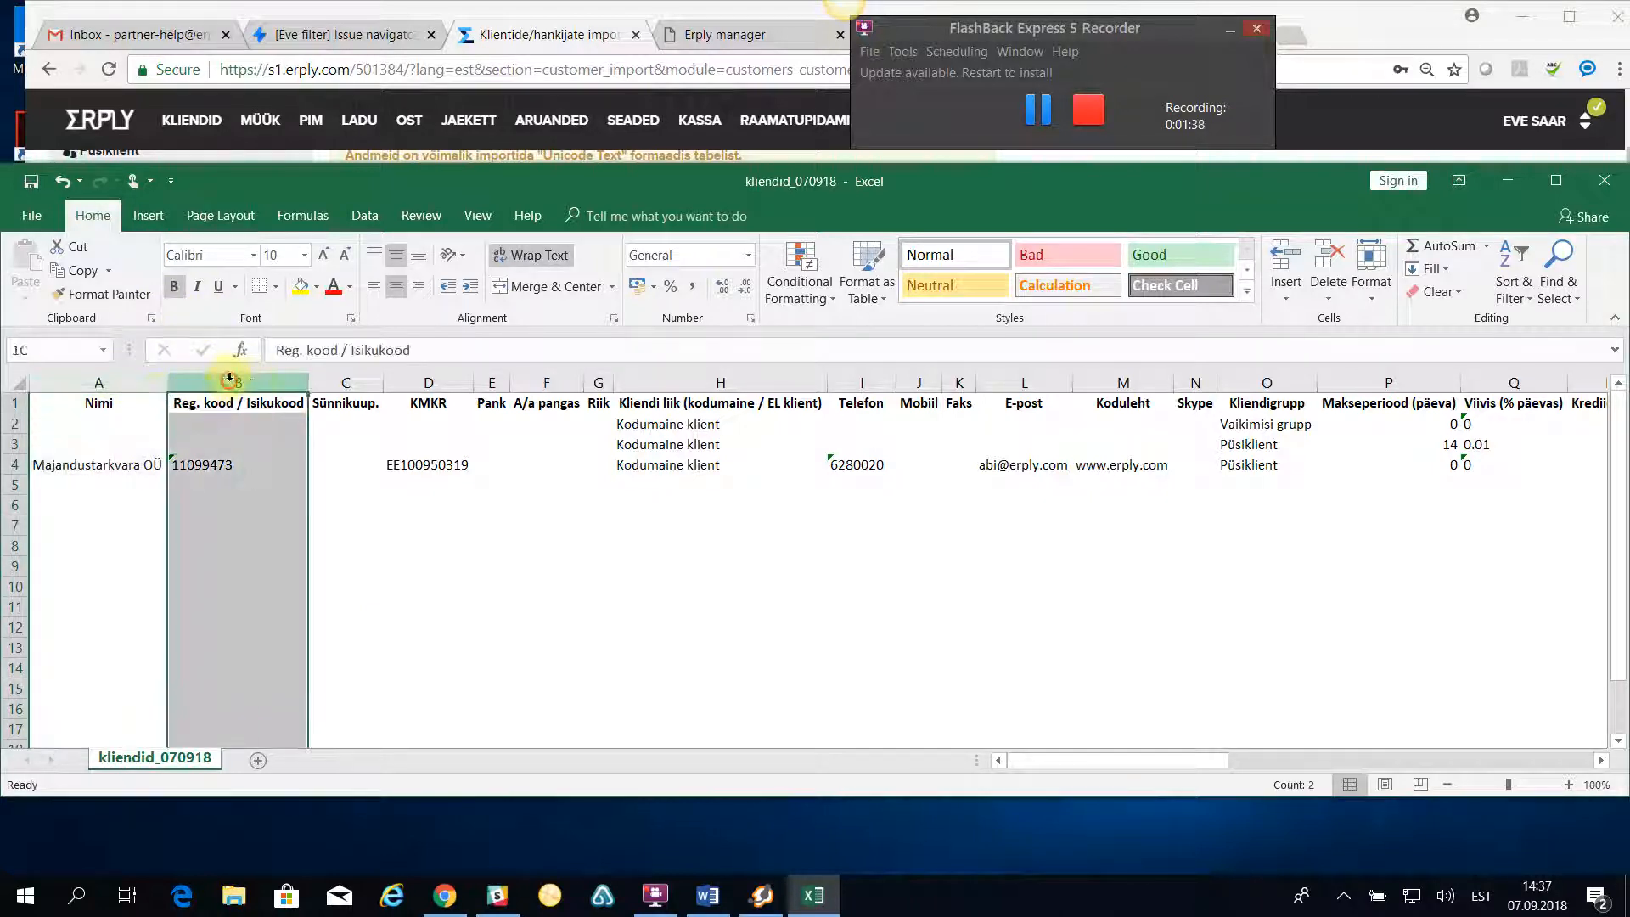
left_click(85, 383)
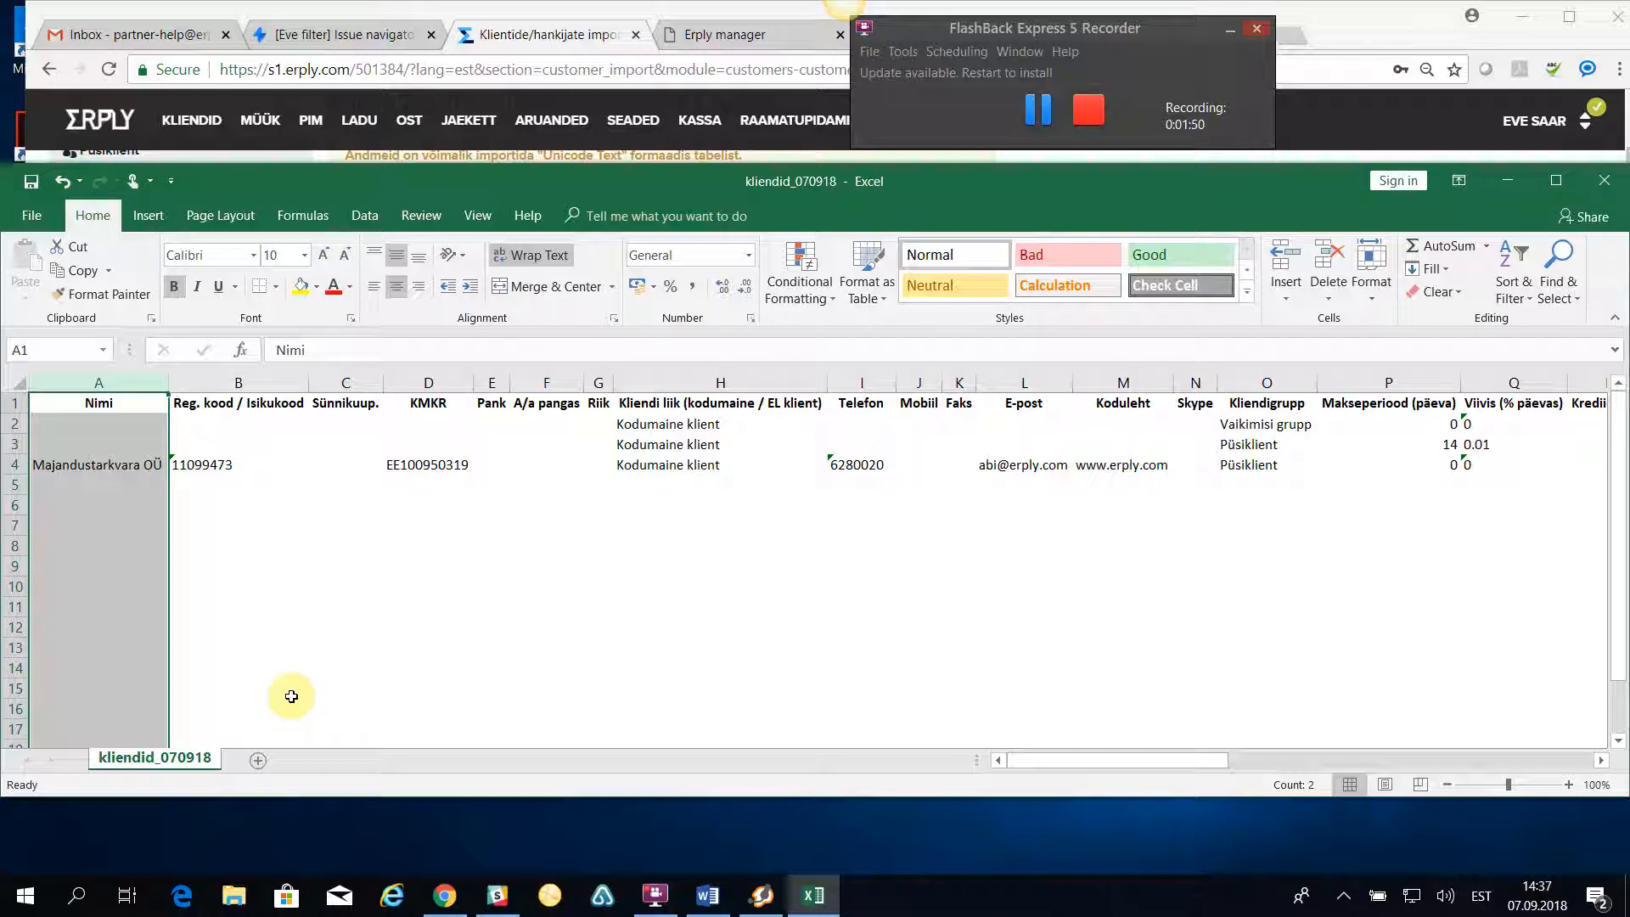
left_click(399, 604)
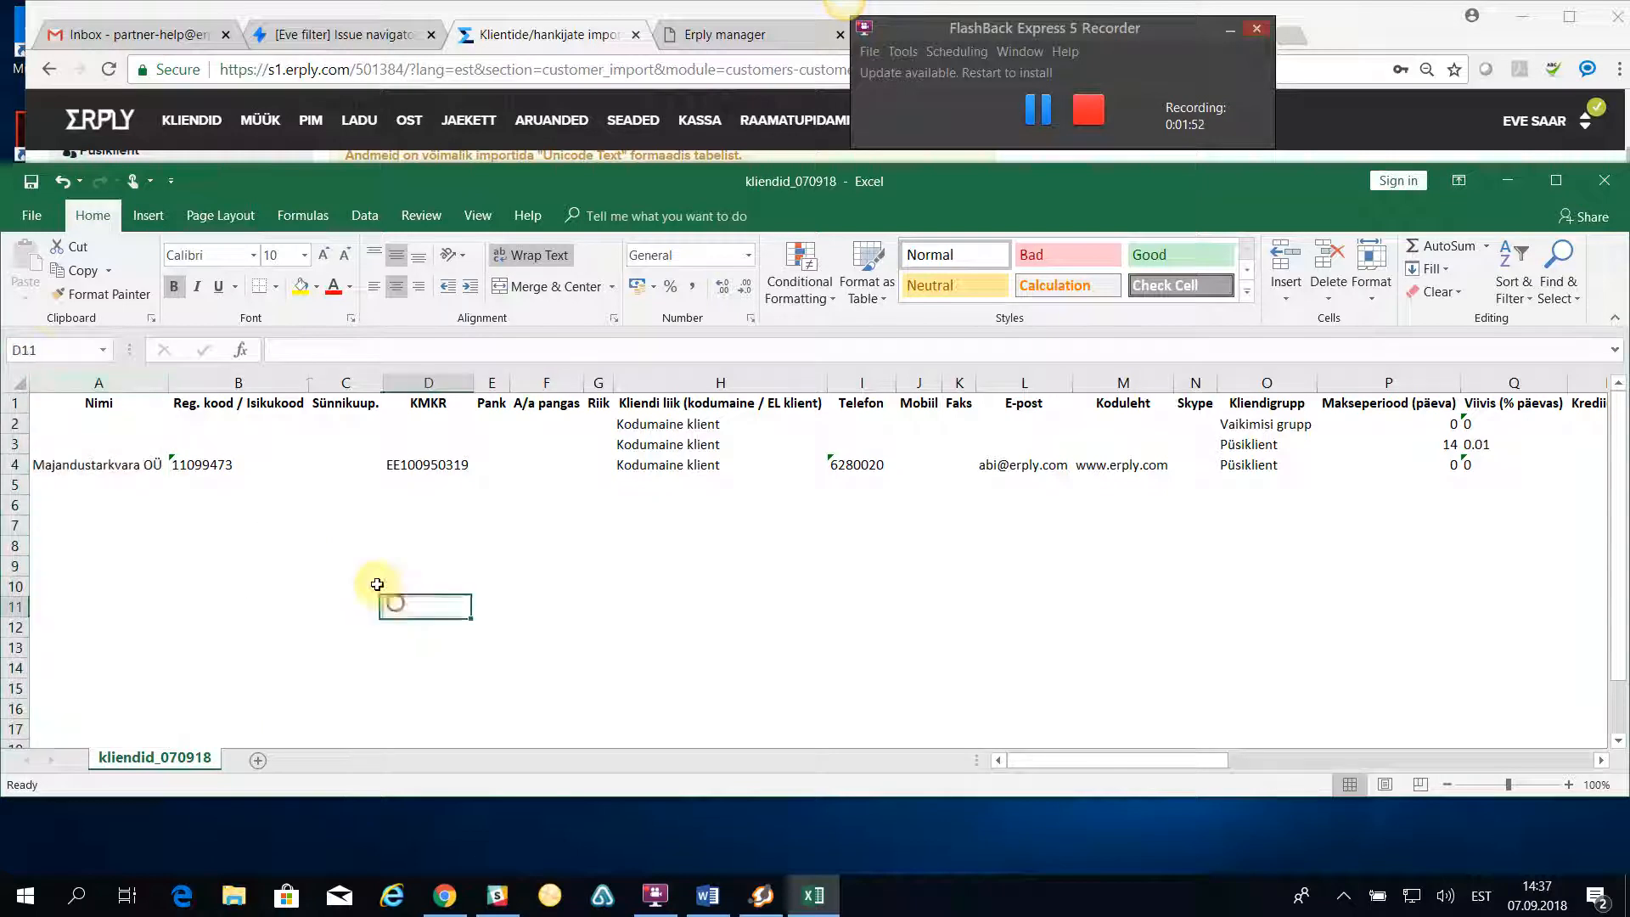
- Save a copy of the workbook in Documents as kliendid_070918_uni in Unicode Text format, accepting the format's limitations
left_click(32, 217)
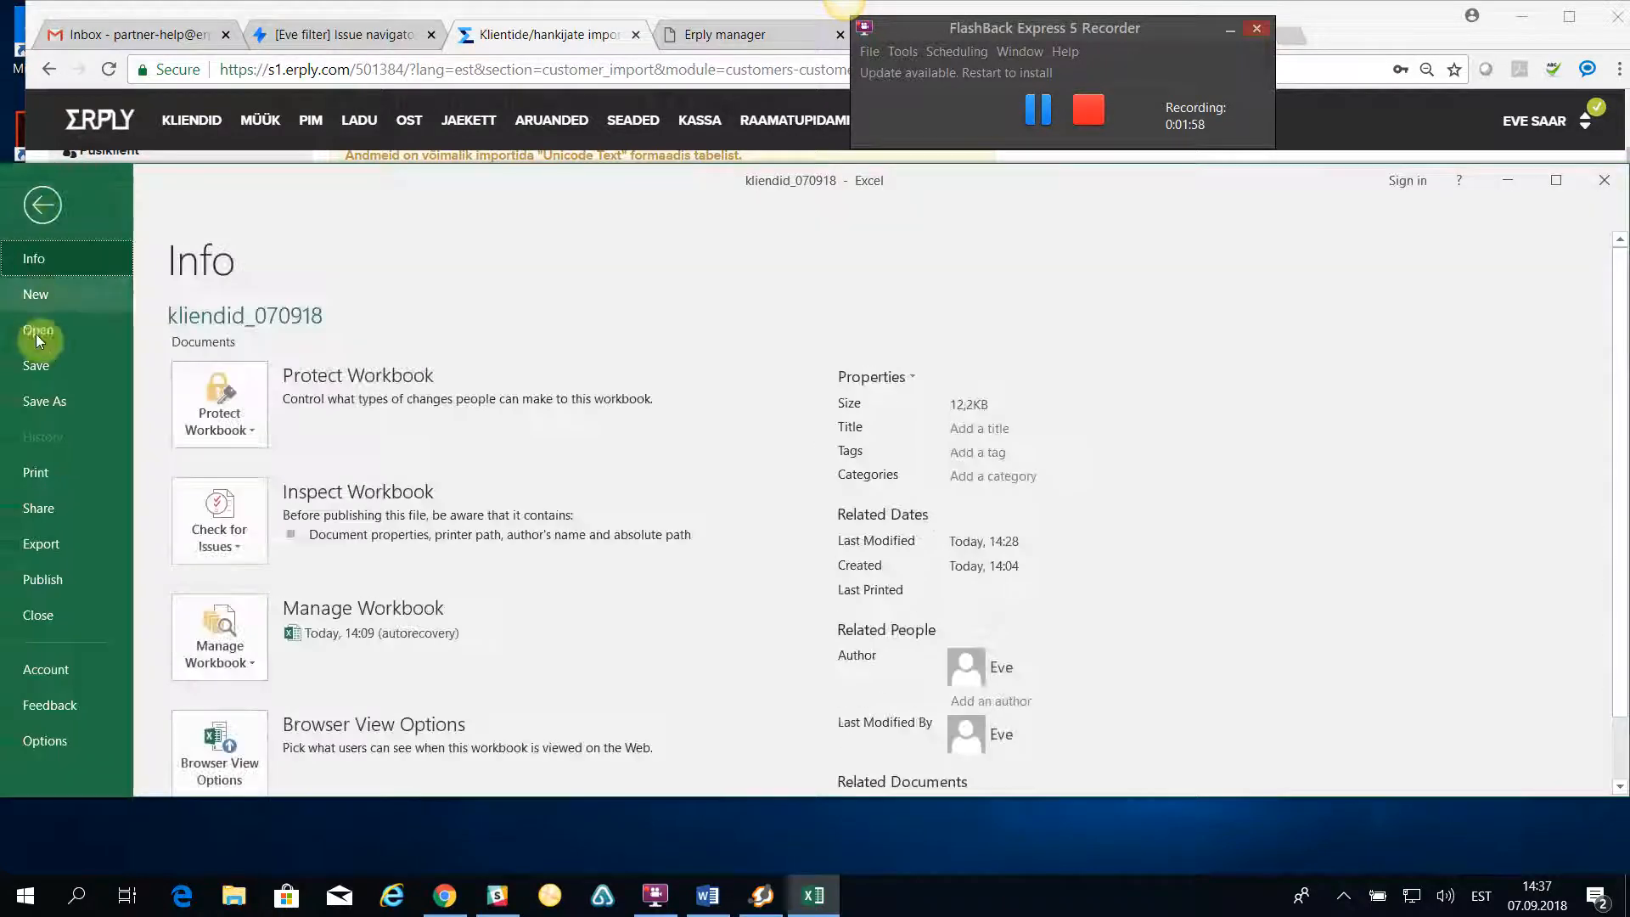
left_click(42, 405)
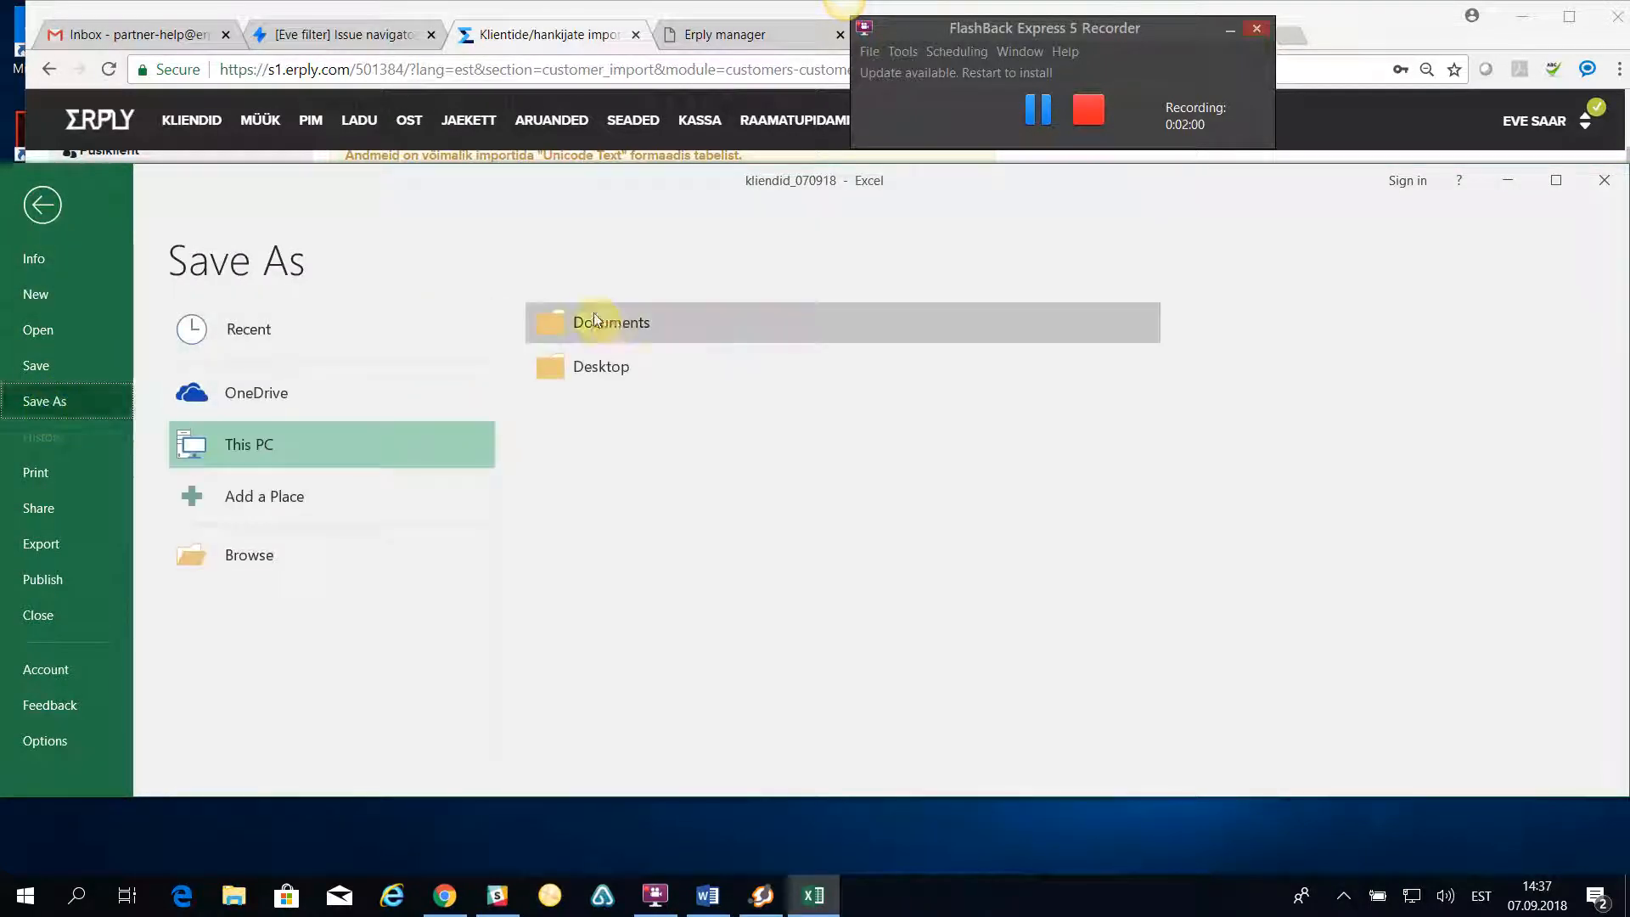
left_click(611, 322)
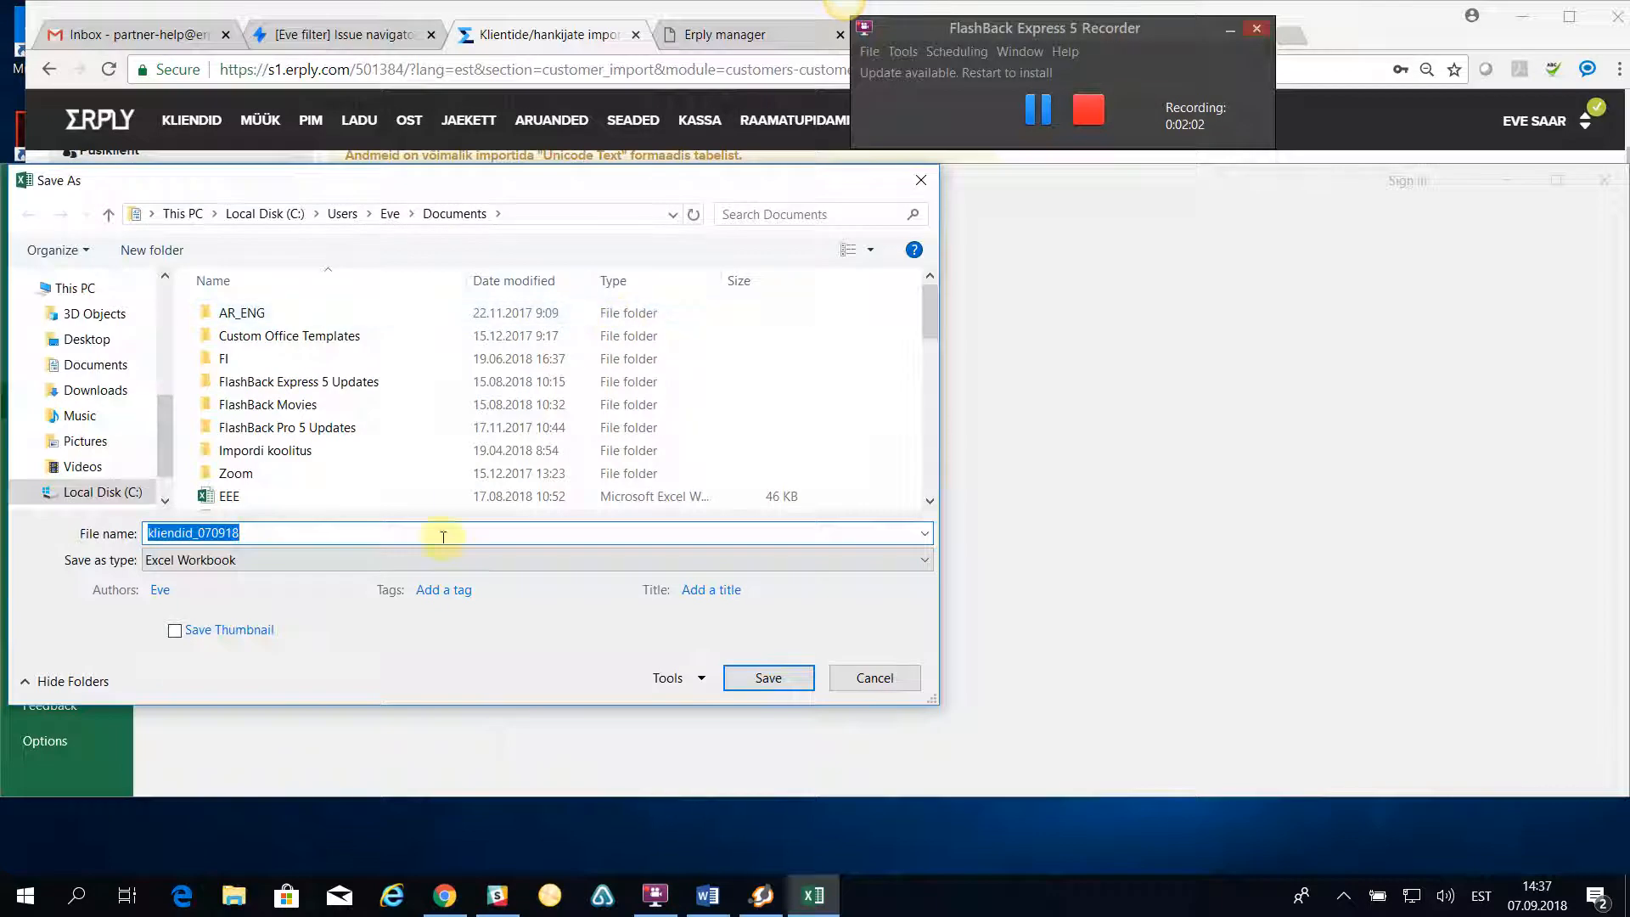
left_click(278, 534)
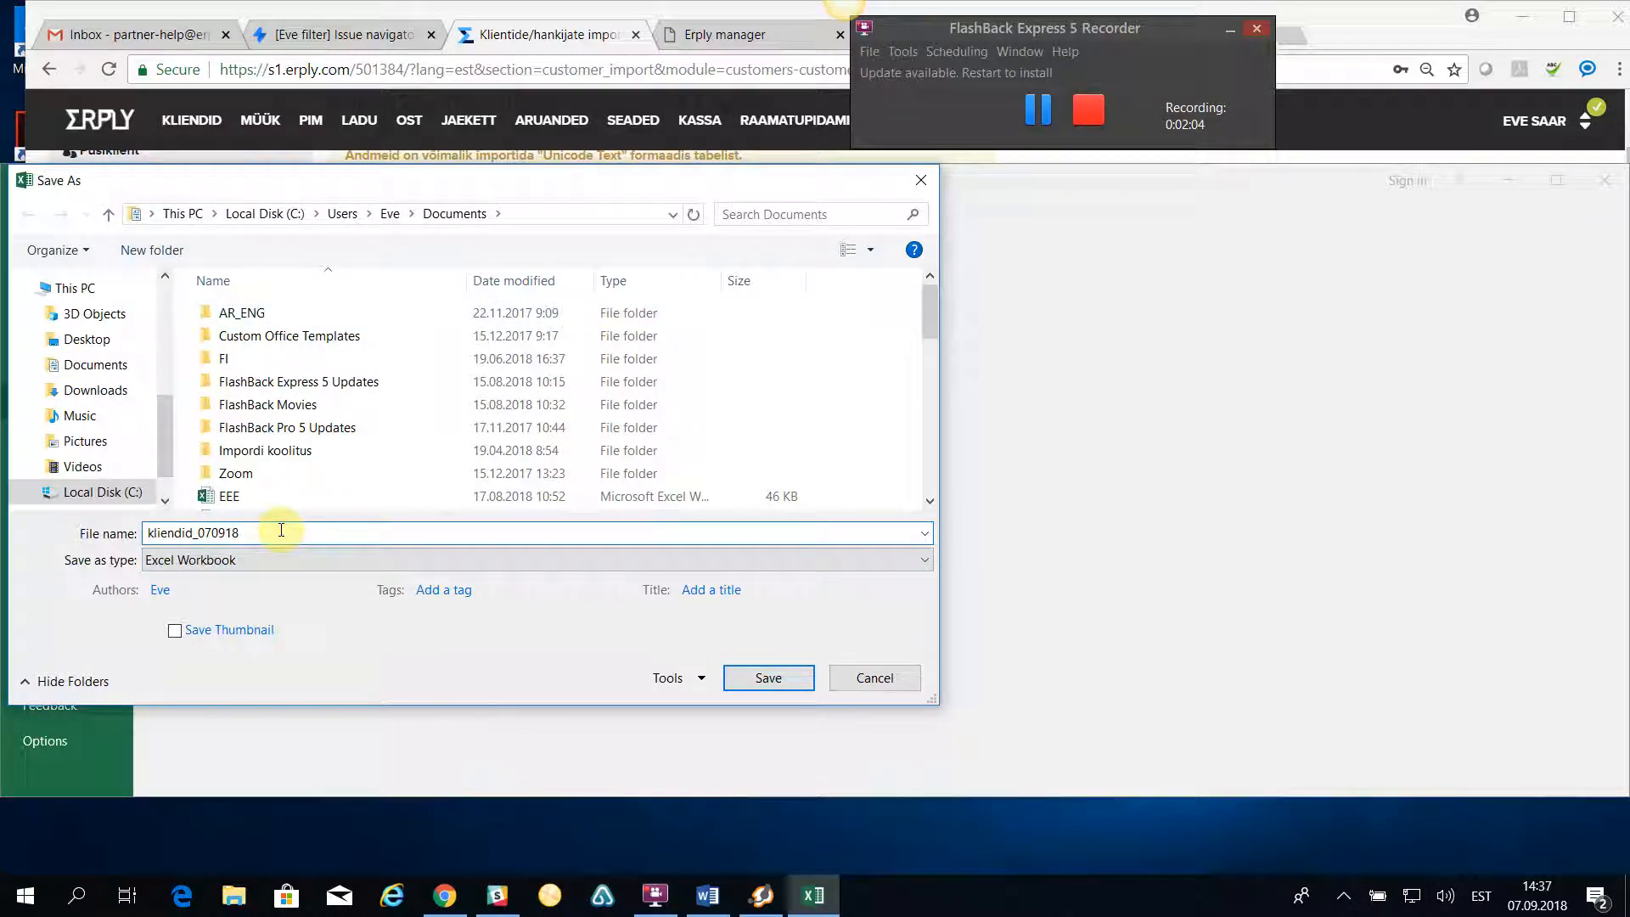
type("_uni")
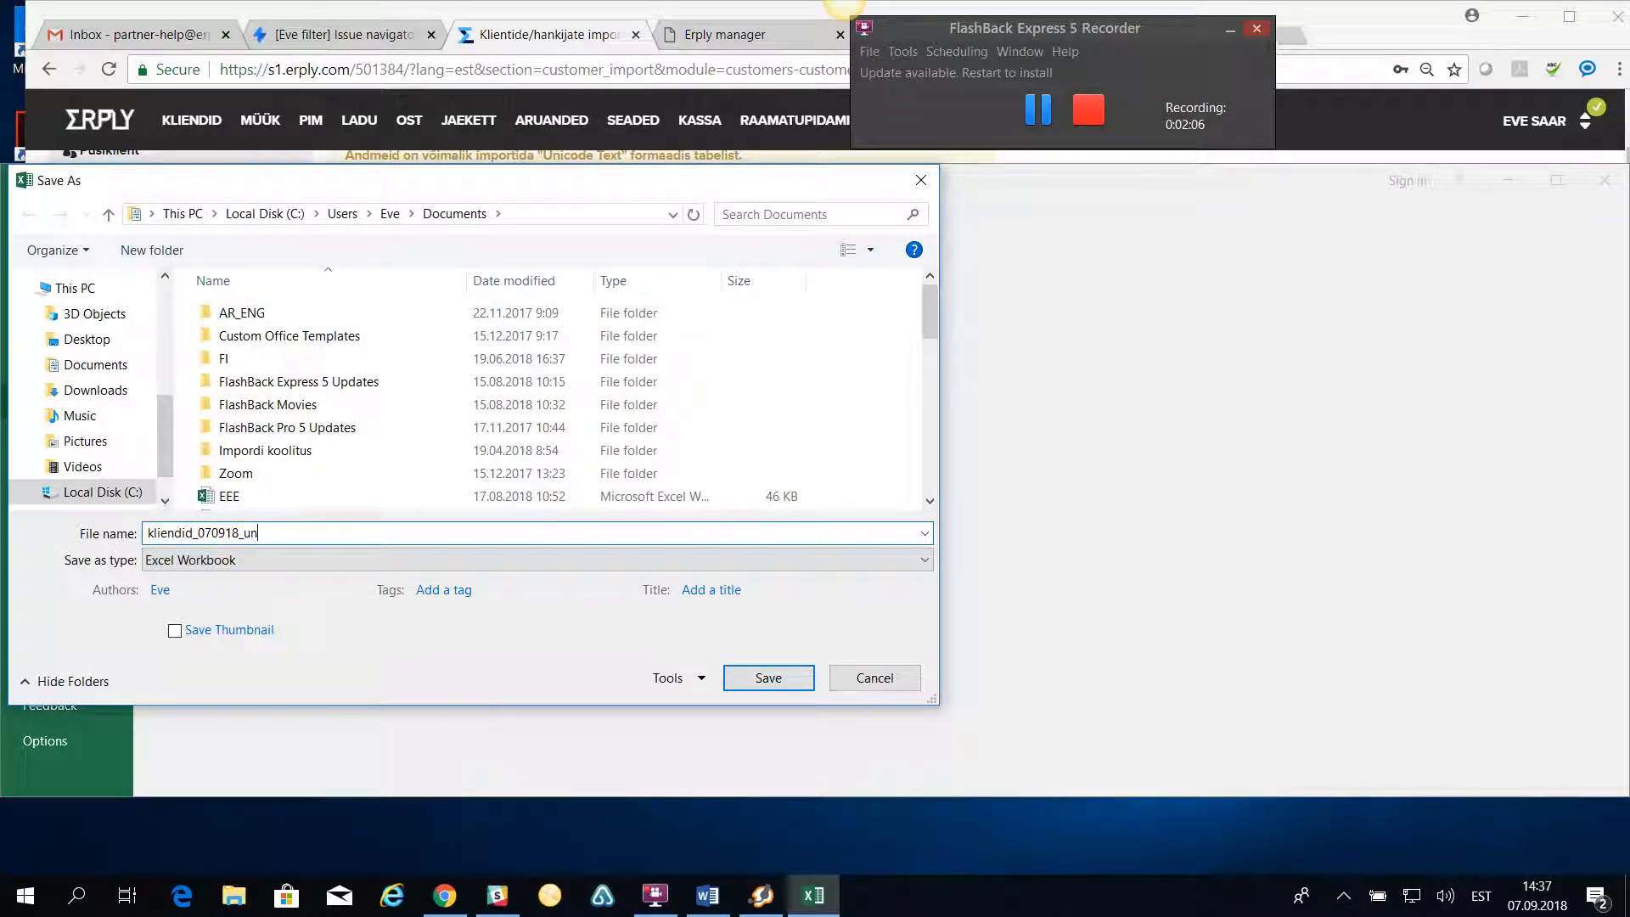
left_click(232, 566)
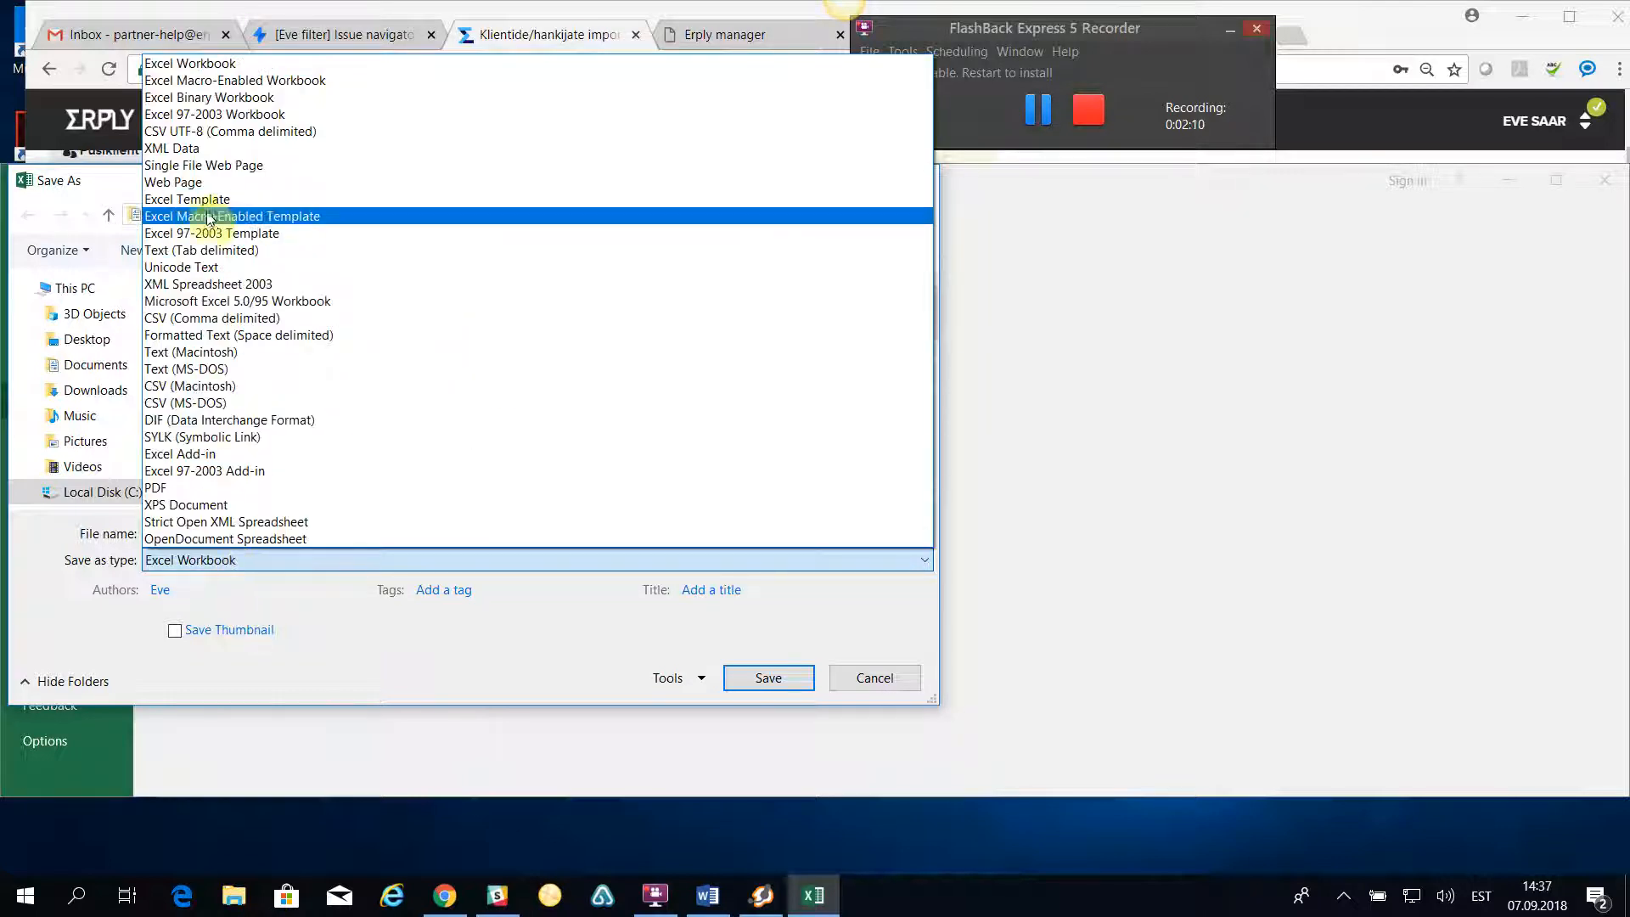
left_click(206, 268)
left_click(791, 647)
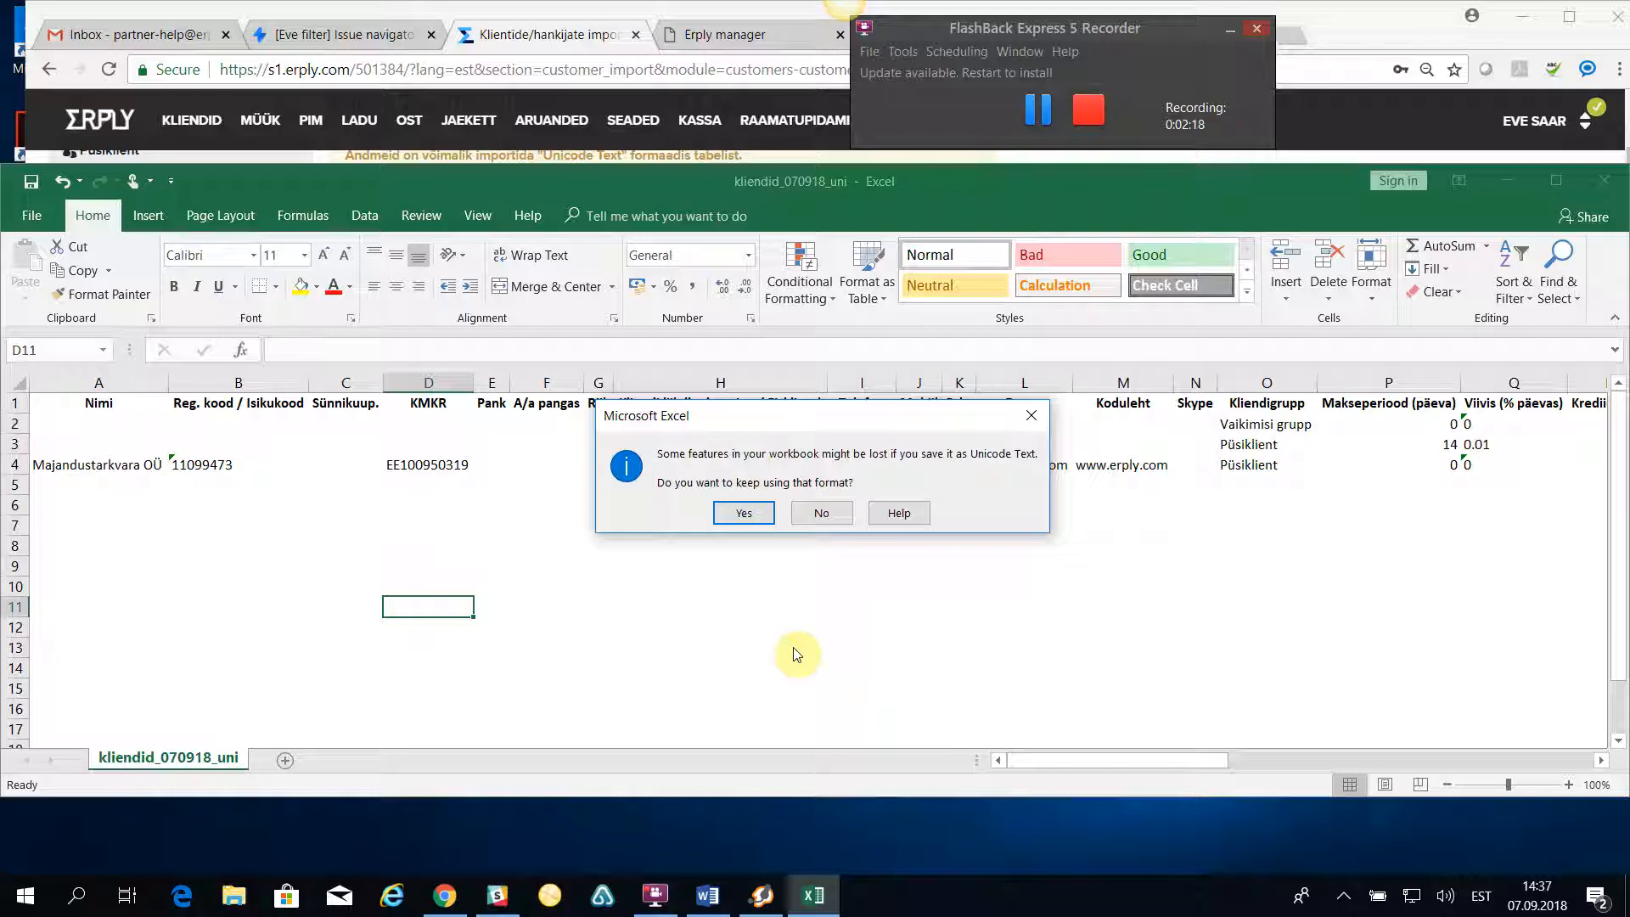
left_click(740, 512)
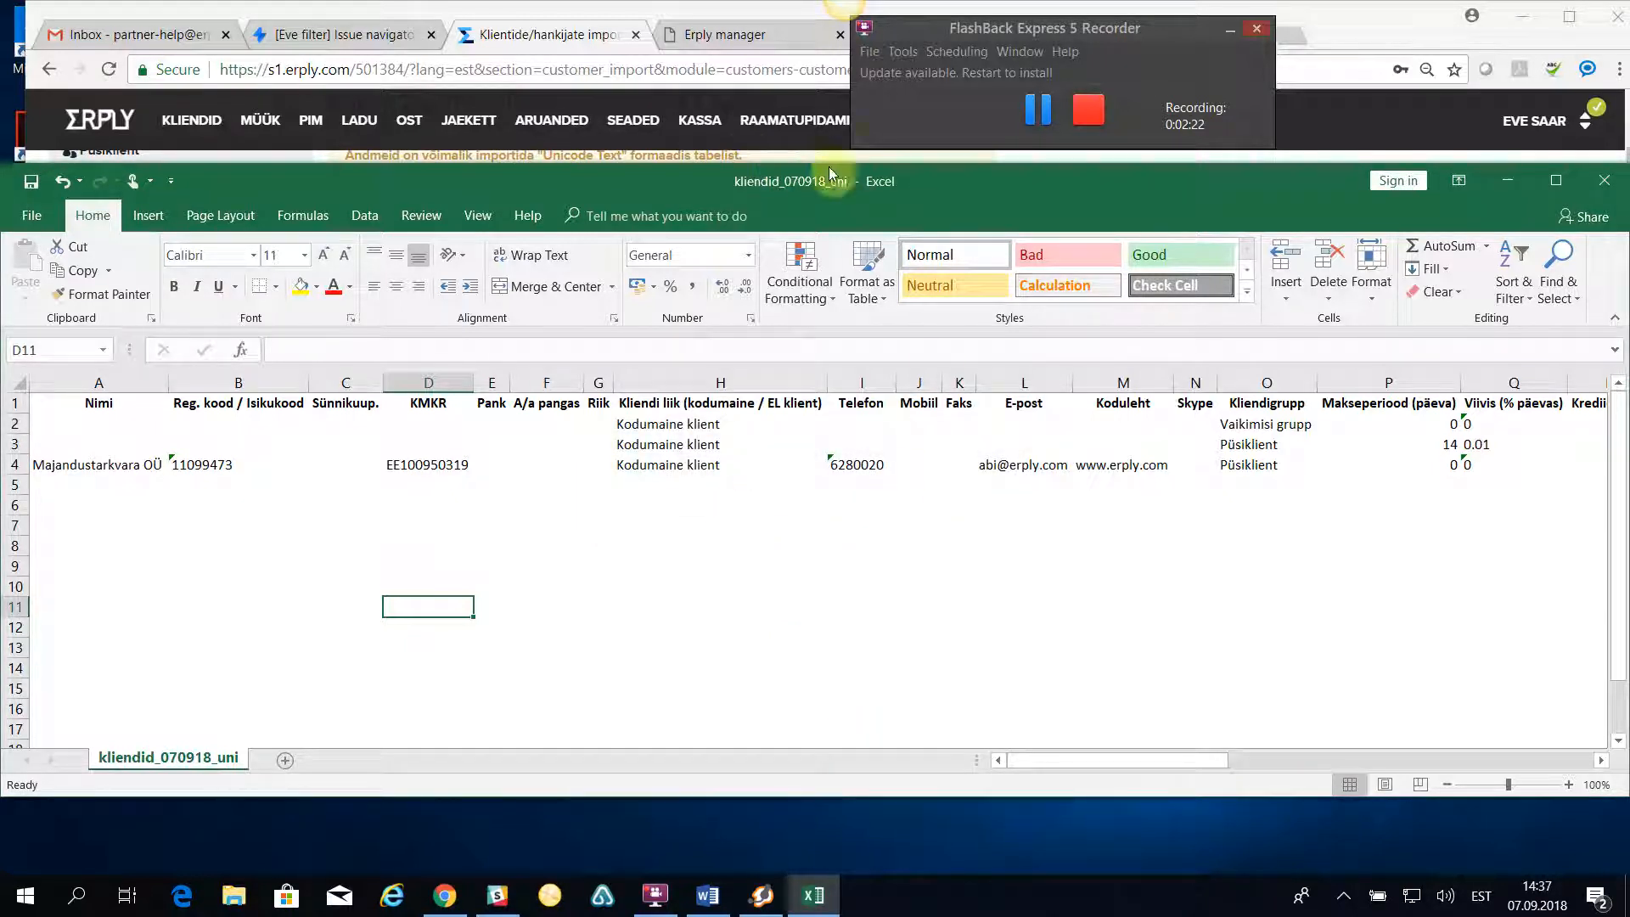
- Return to the Erply import page and map column A to Firma nimi and column B to Registrikood
left_click(1509, 180)
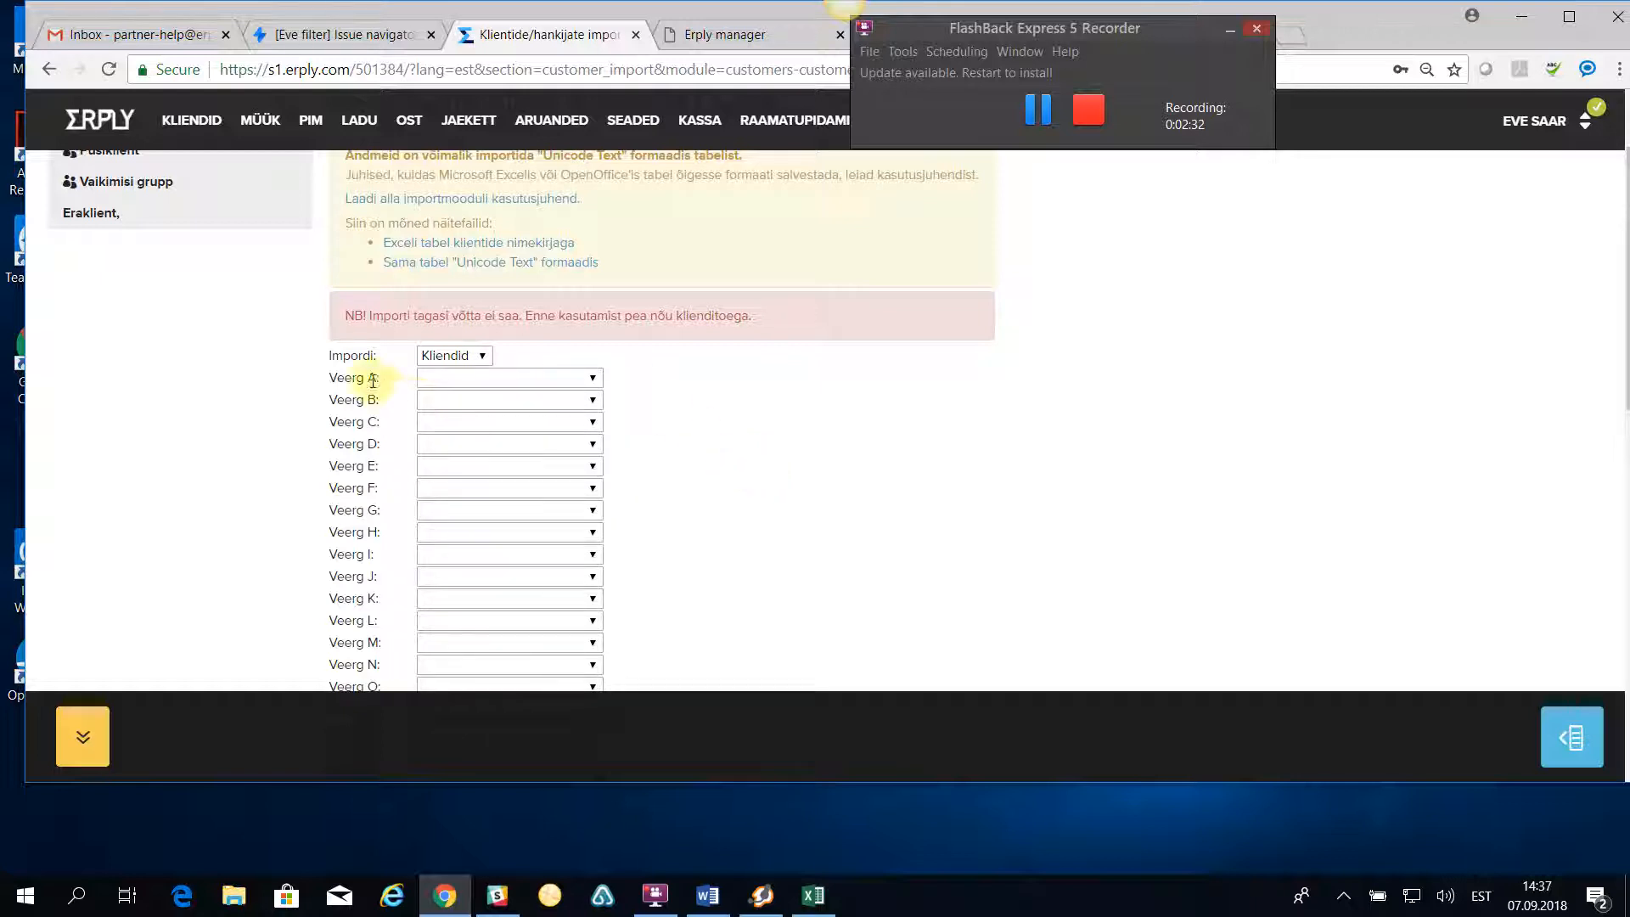
left_click(572, 379)
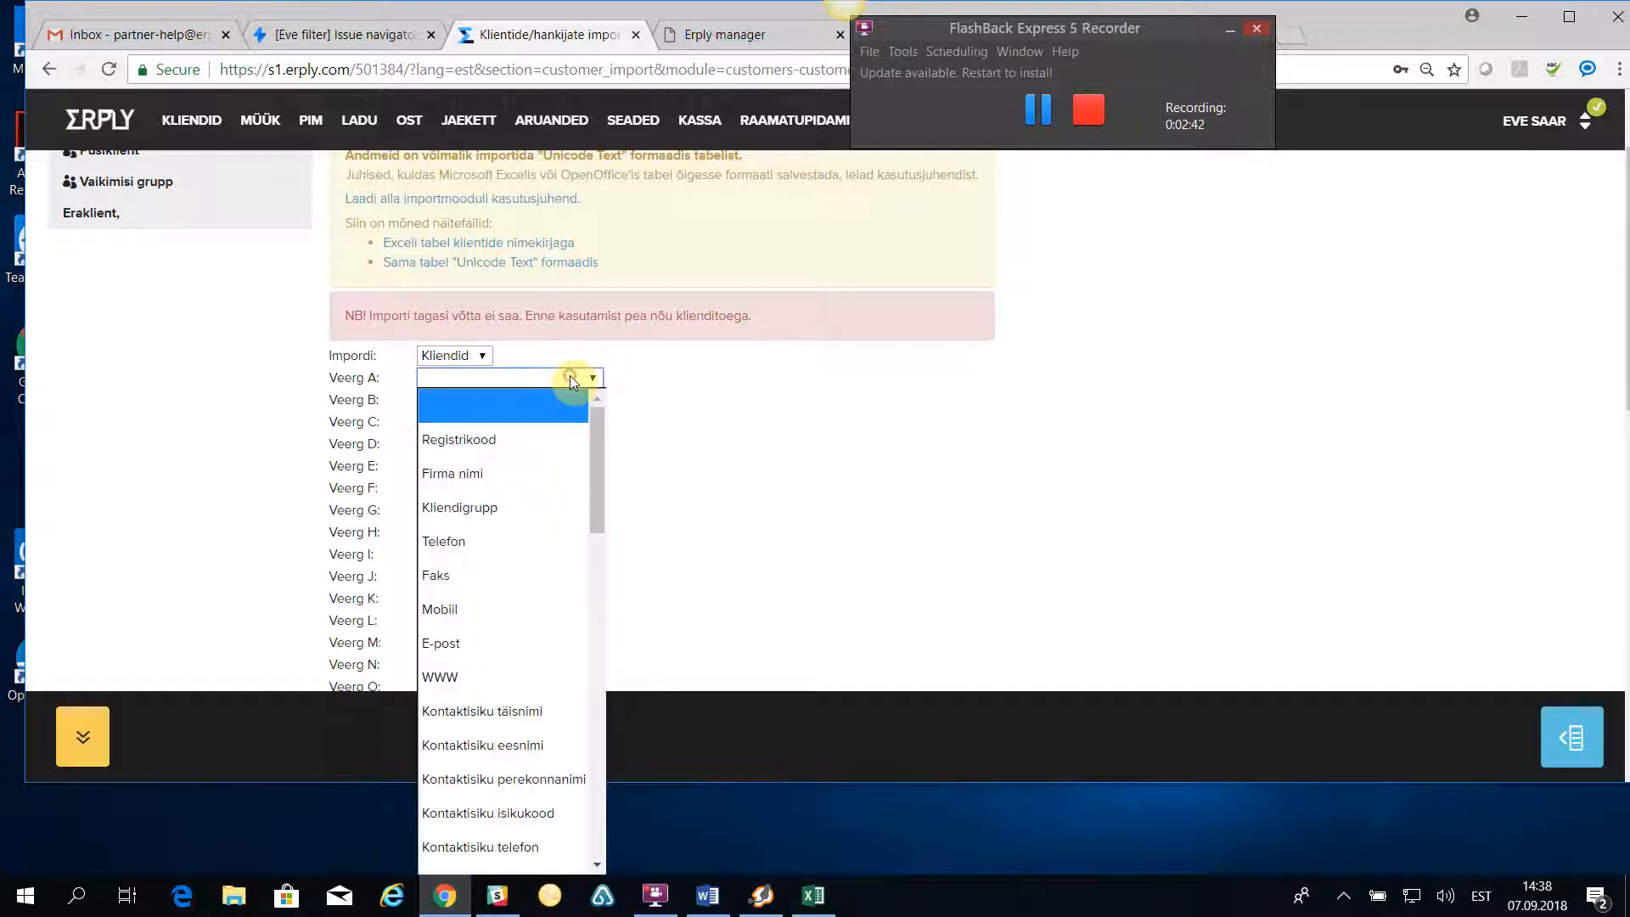
left_click(467, 476)
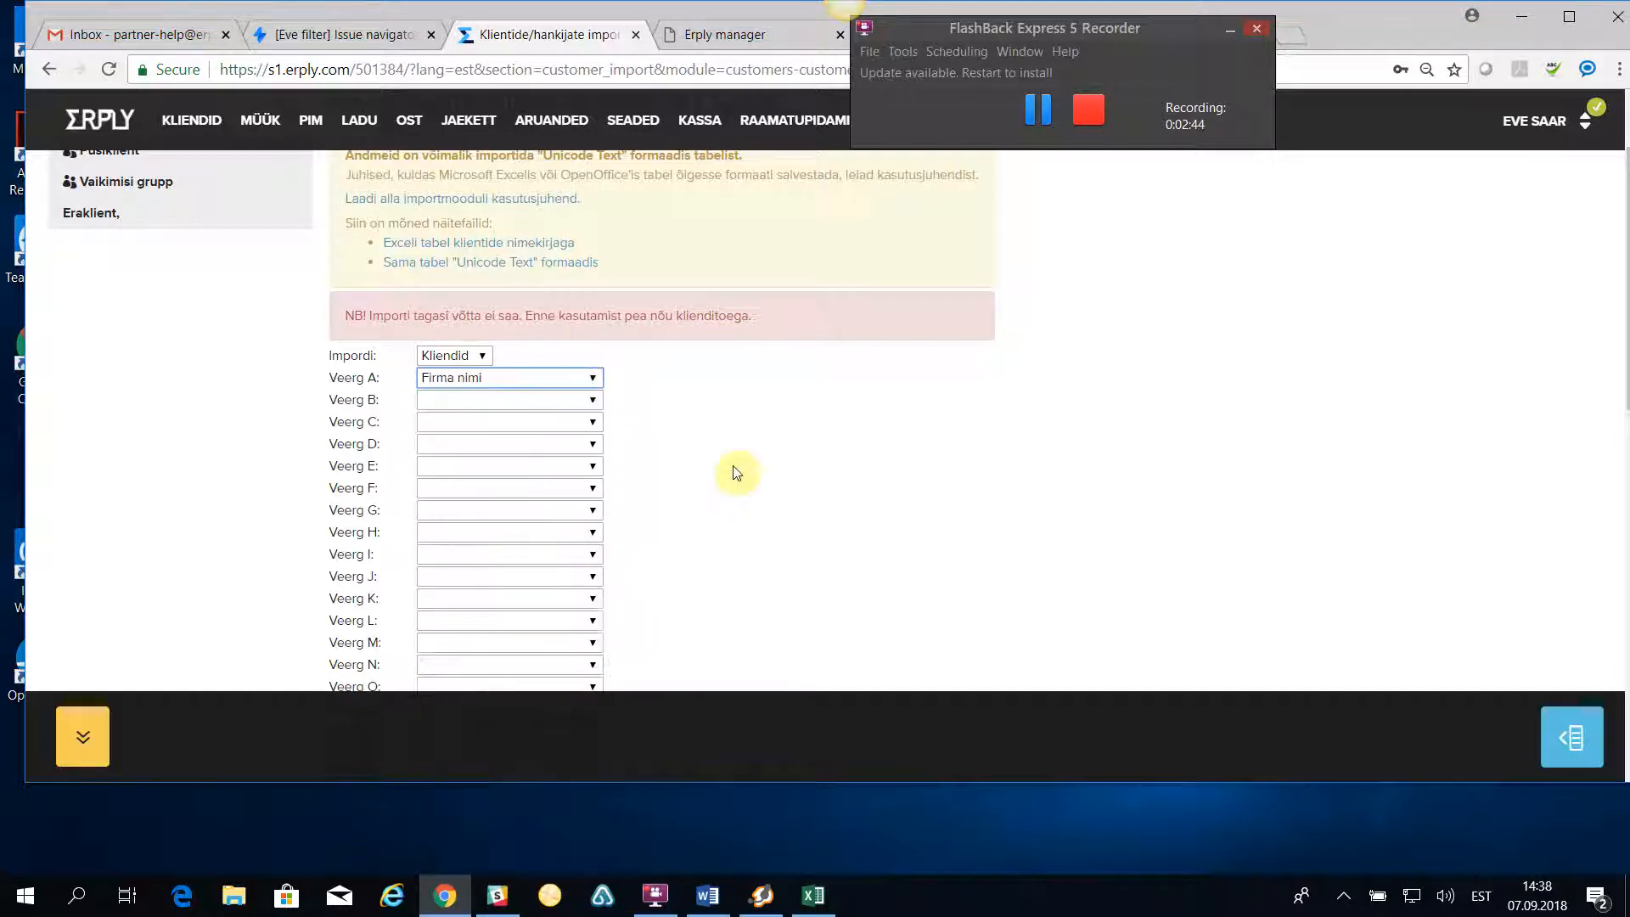
left_click(586, 400)
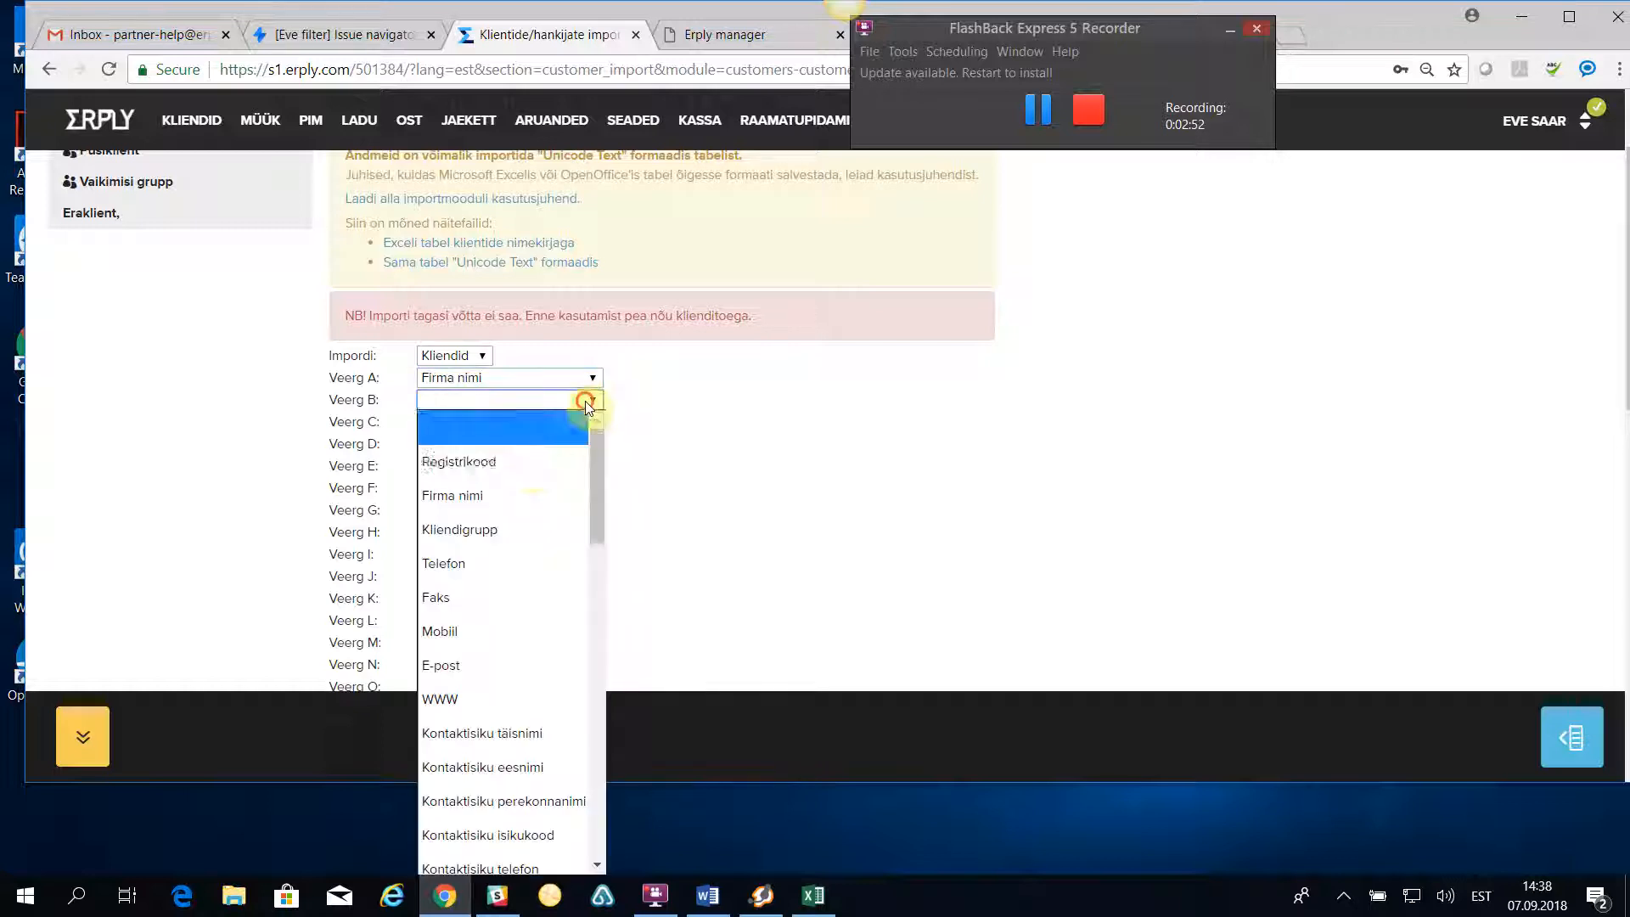
left_click(507, 460)
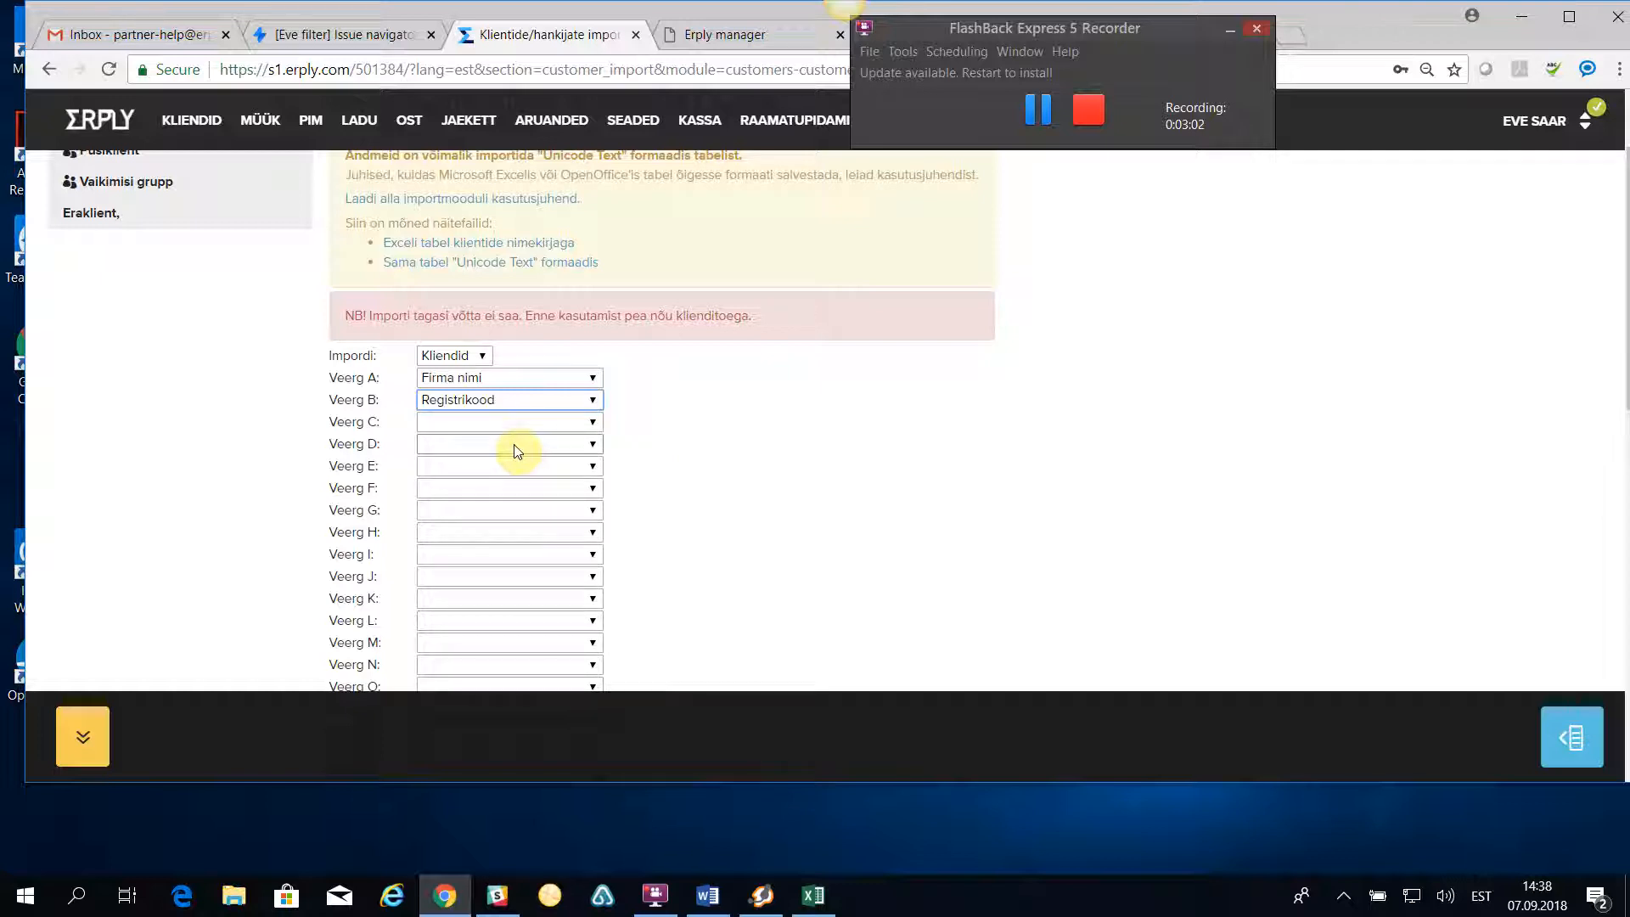
- Map import column D to KMKR number and column I to Telefon
left_click(455, 445)
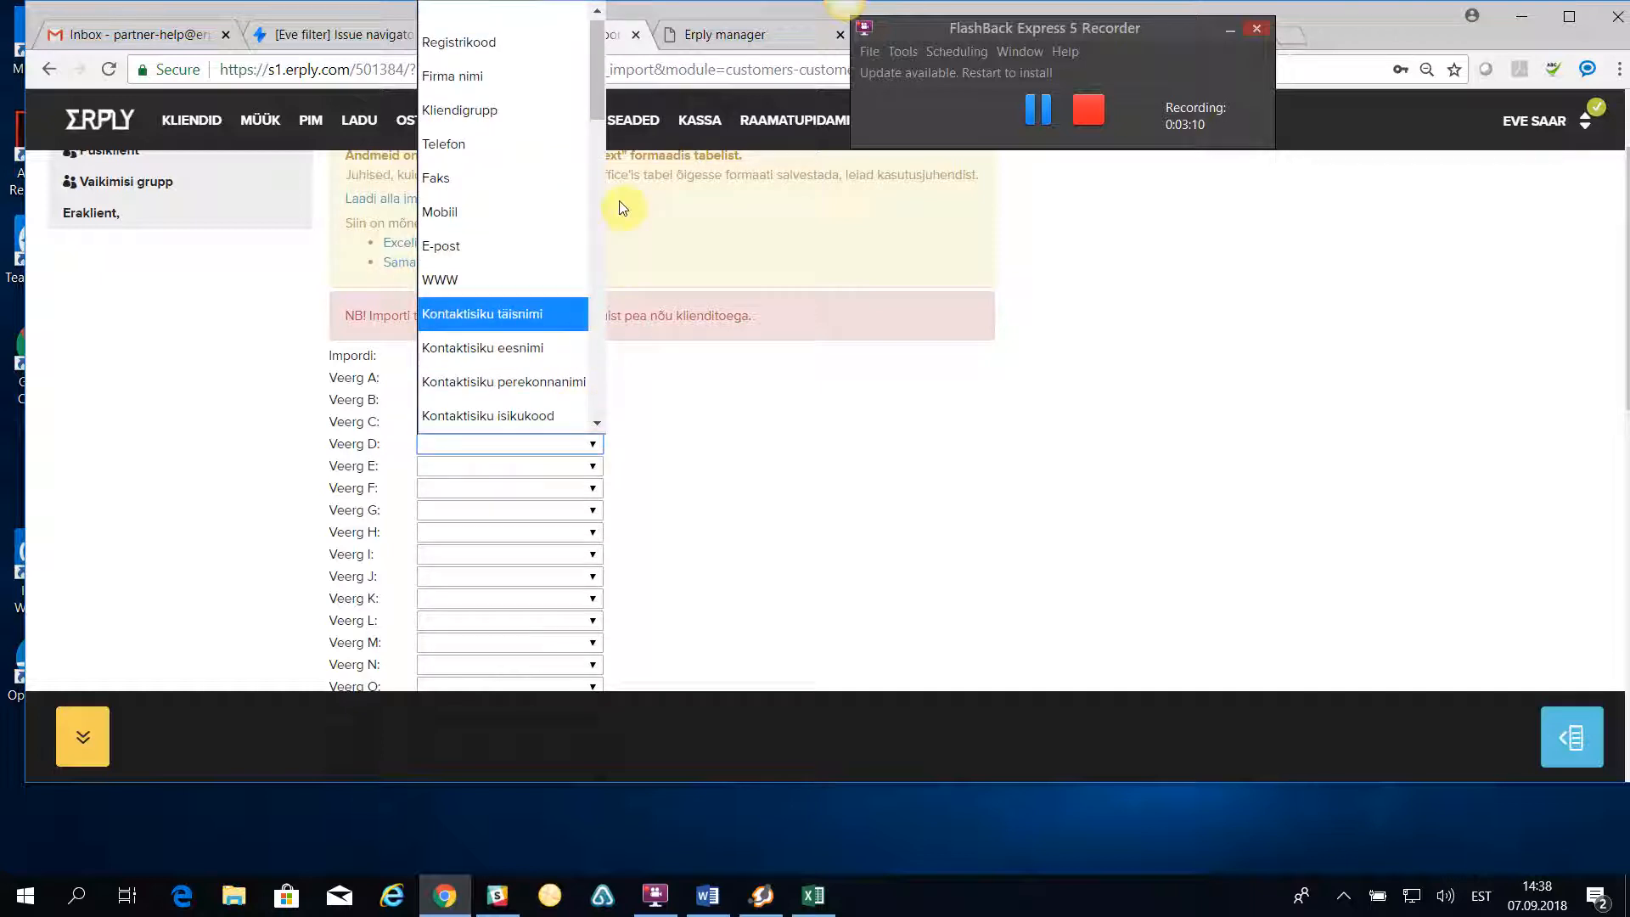
left_click_drag(593, 90, 611, 291)
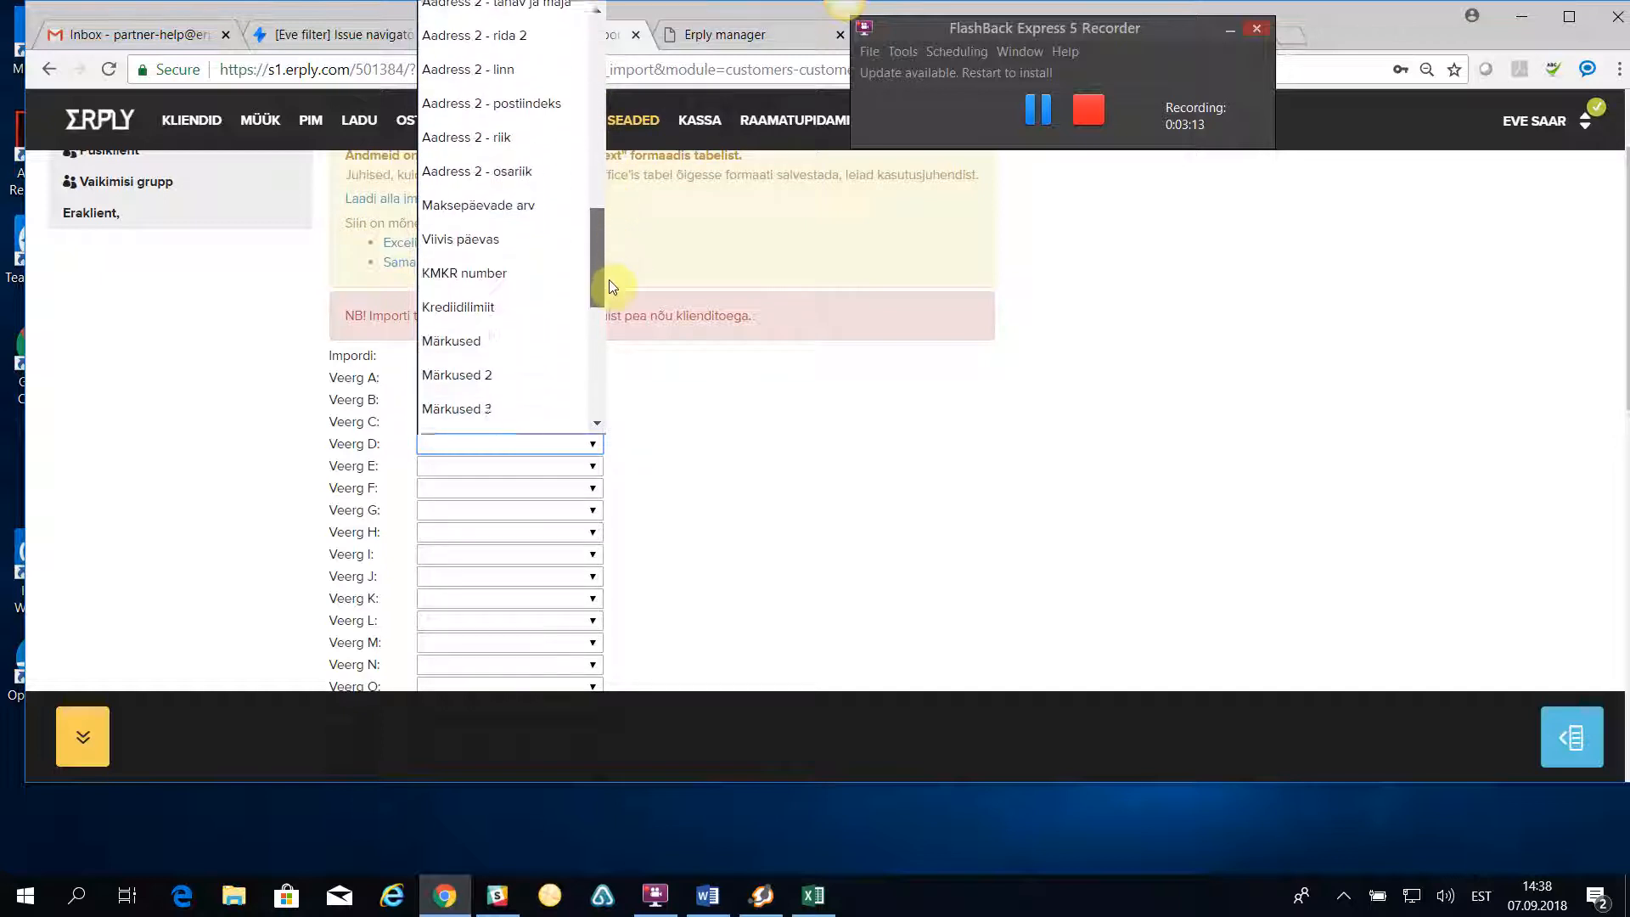
left_click(502, 263)
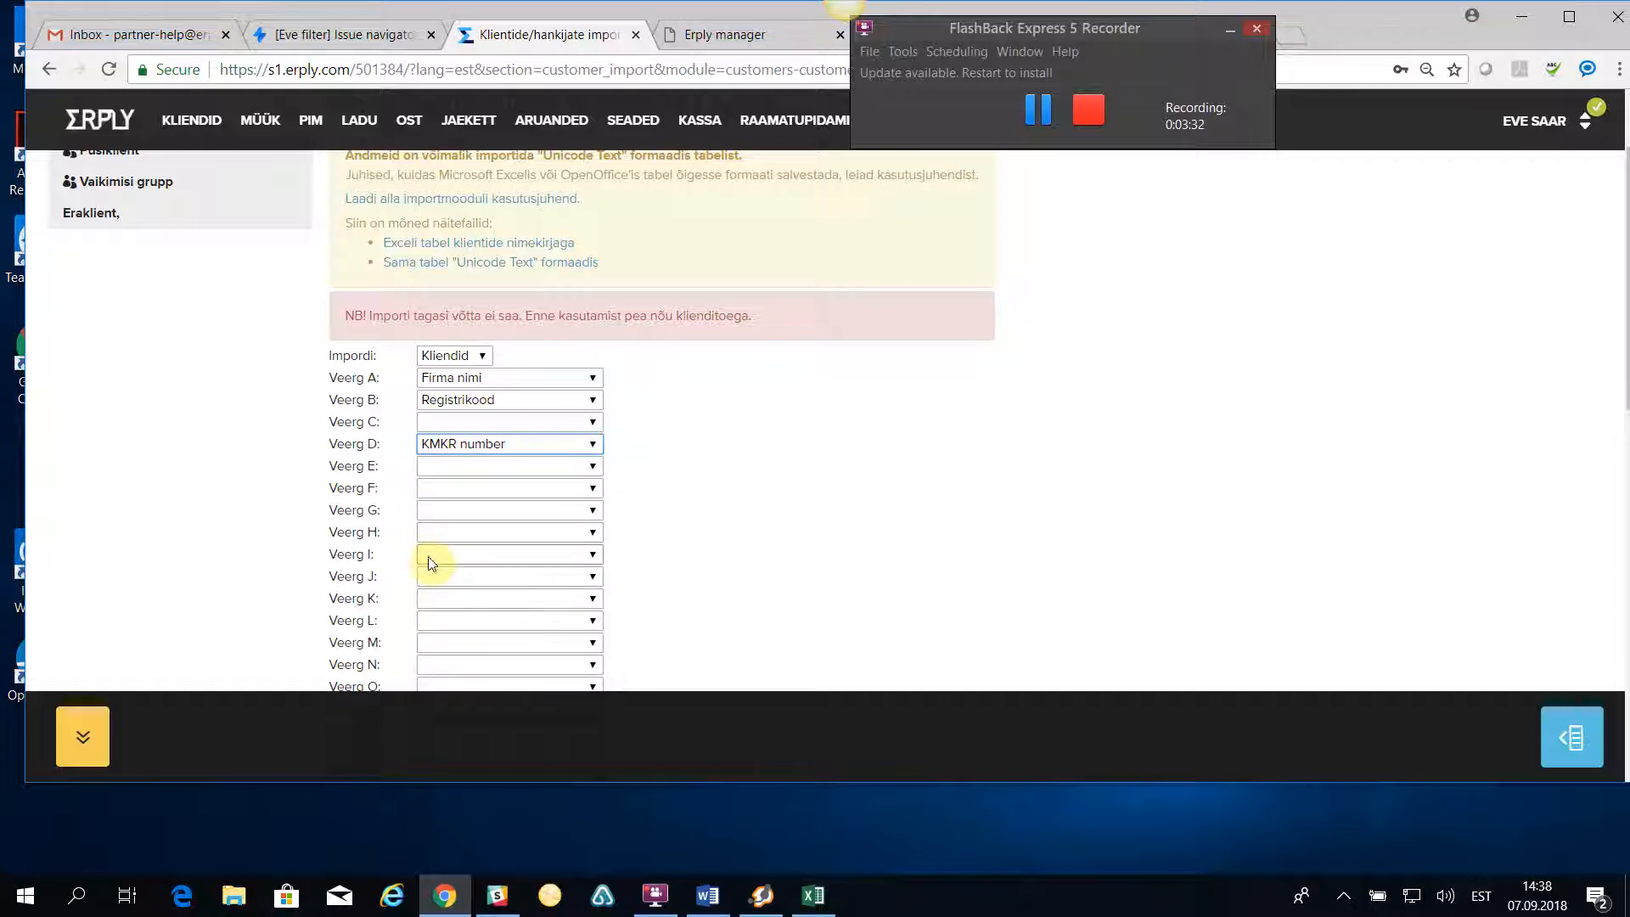
left_click(531, 556)
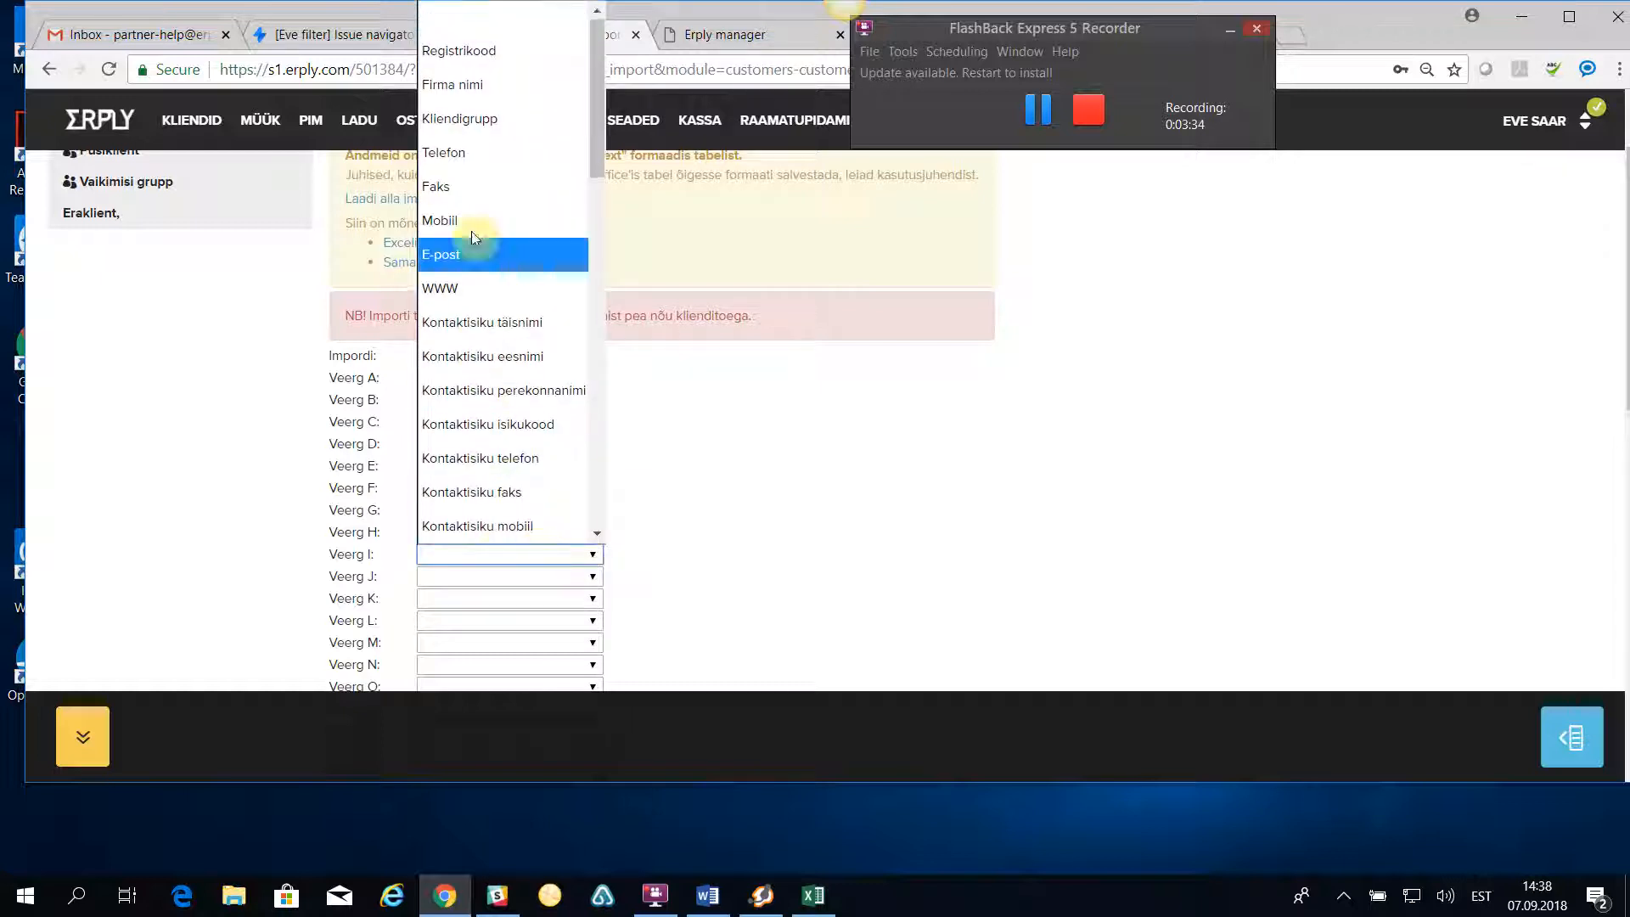
left_click(466, 153)
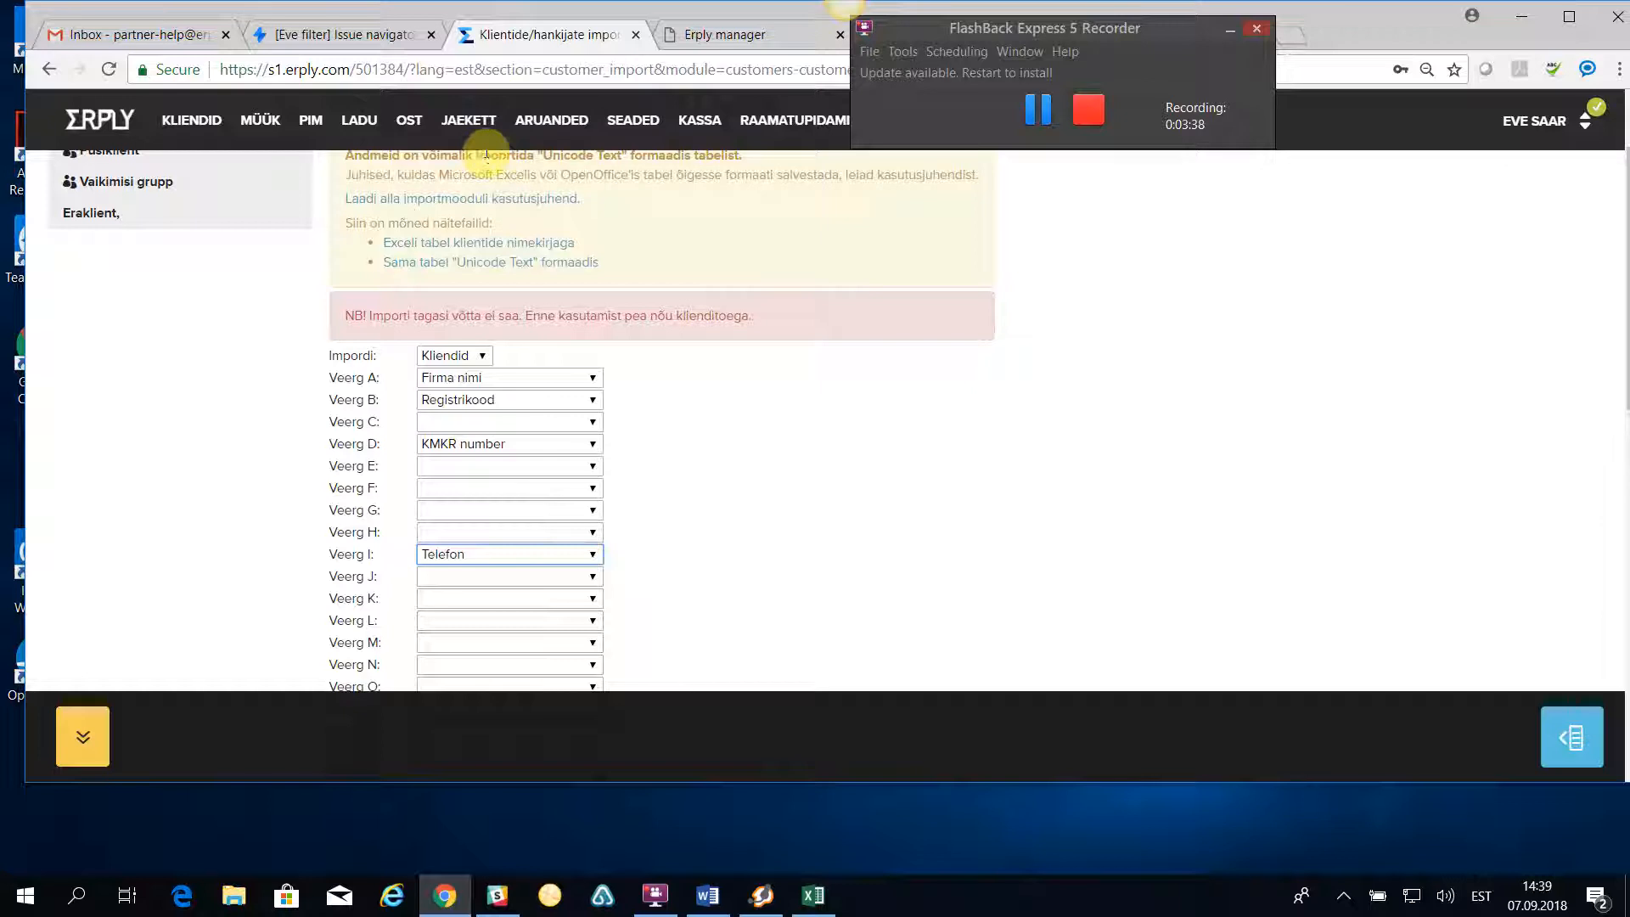
left_click(441, 621)
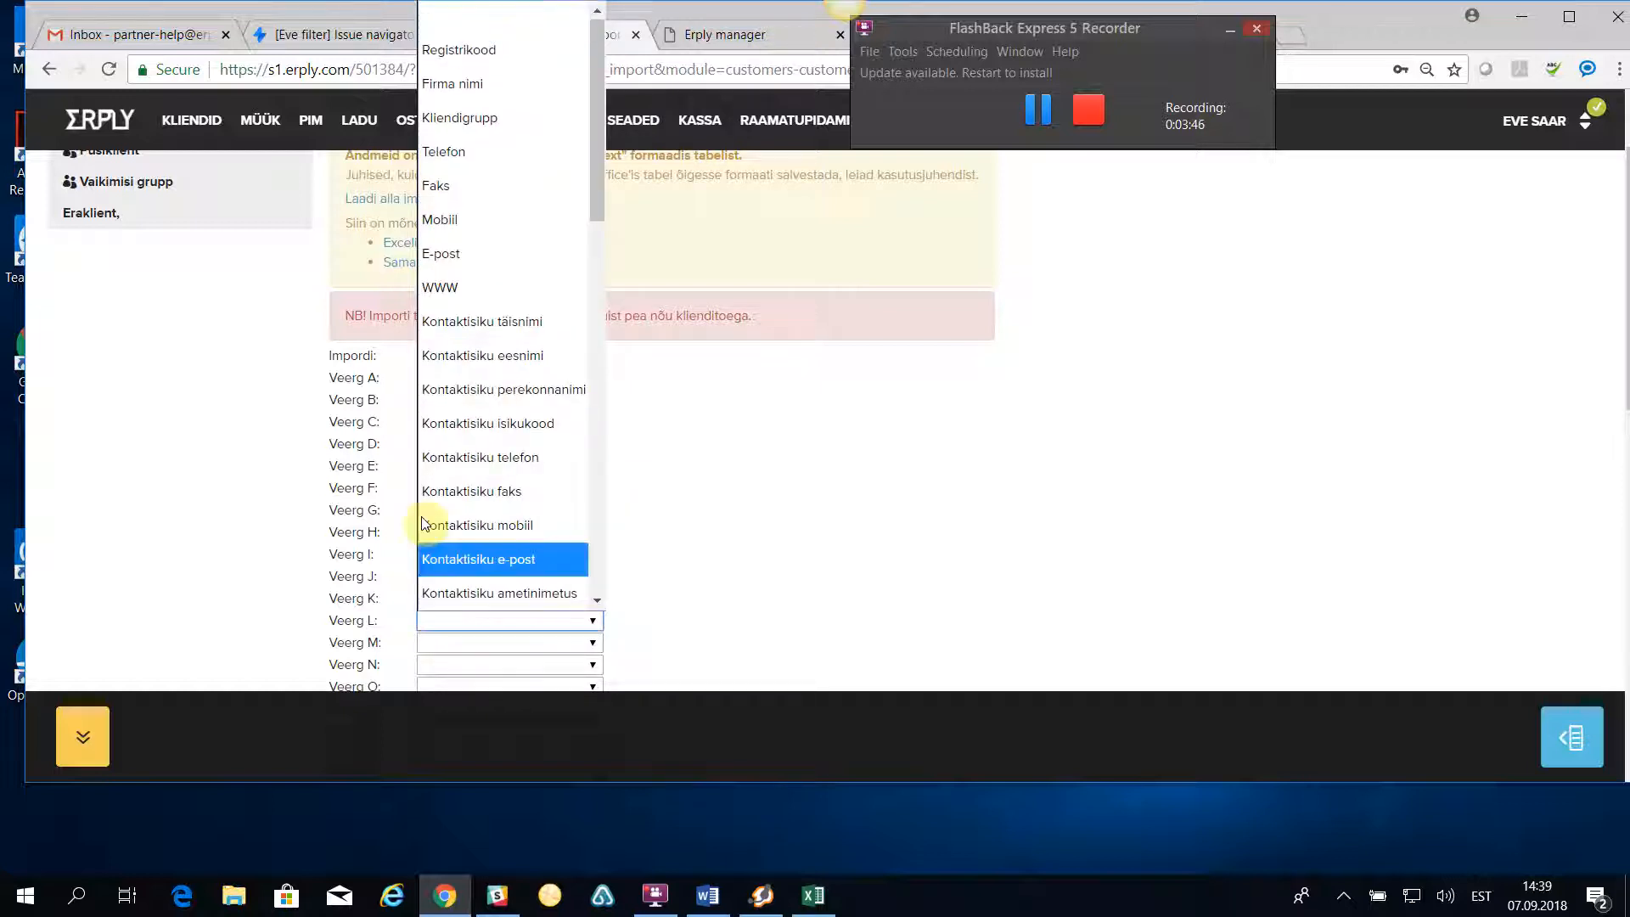
left_click(445, 254)
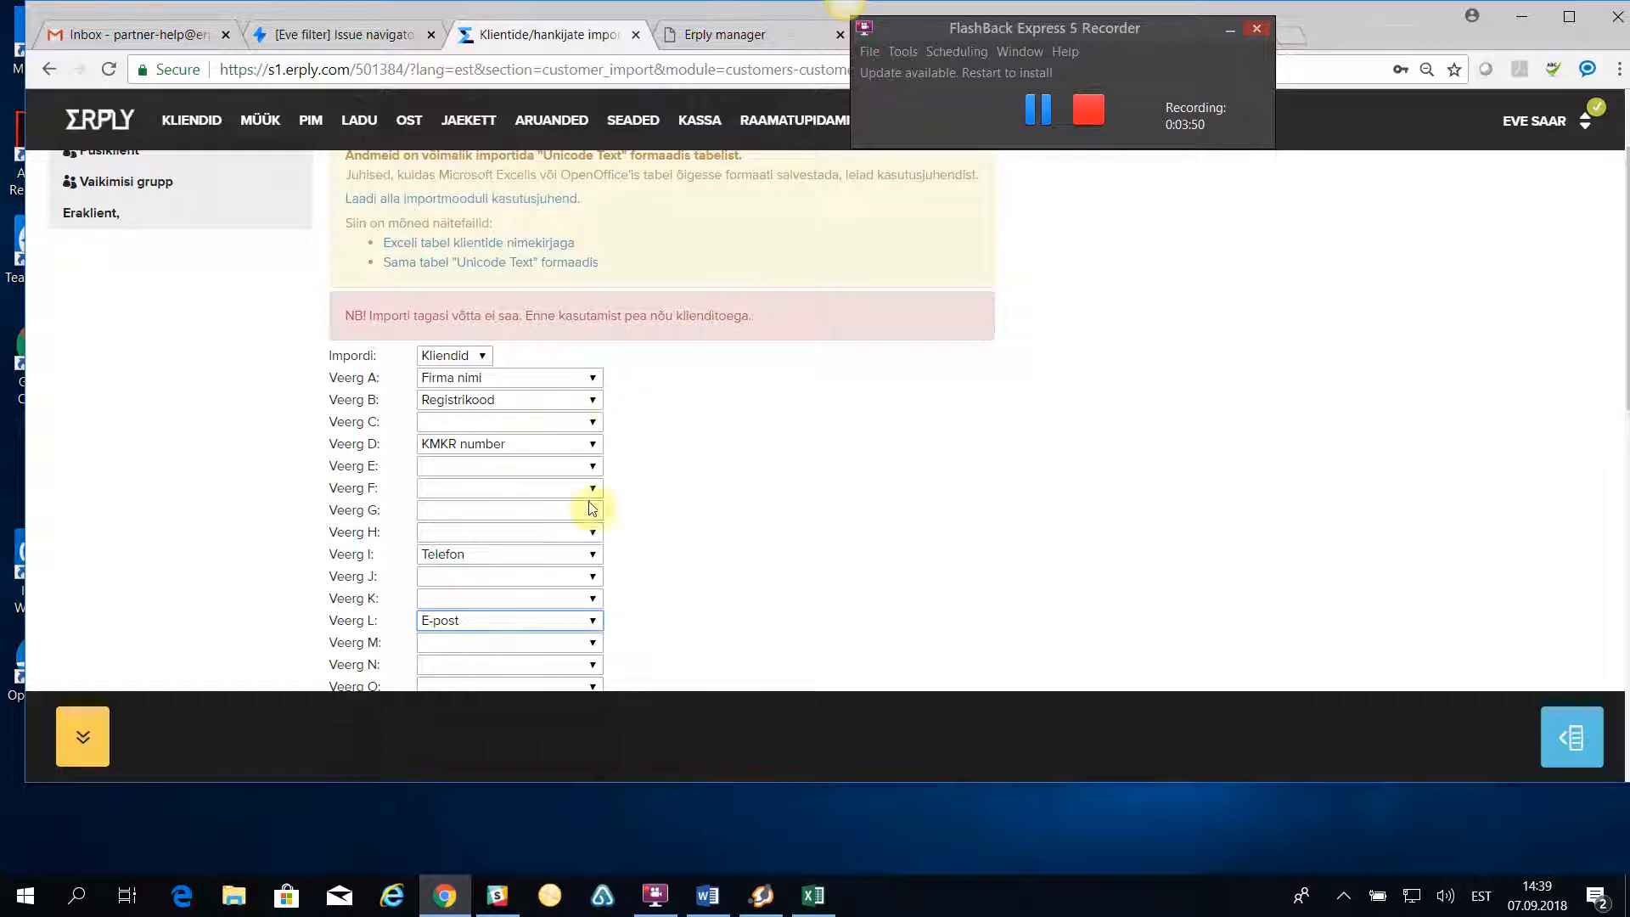
left_click(497, 645)
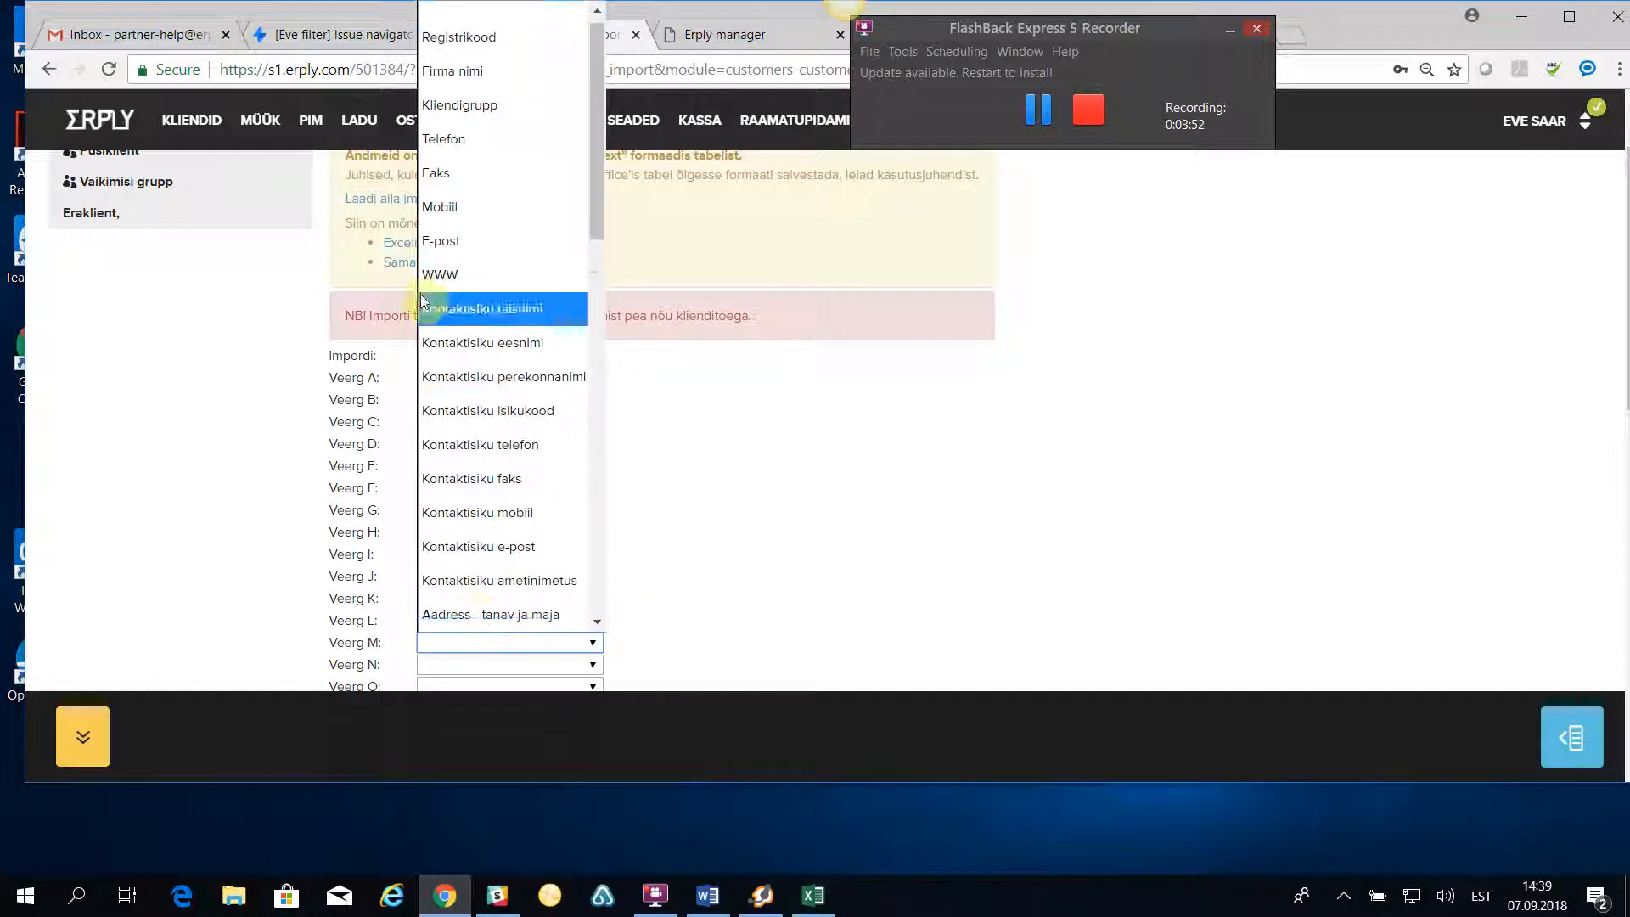
left_click(458, 272)
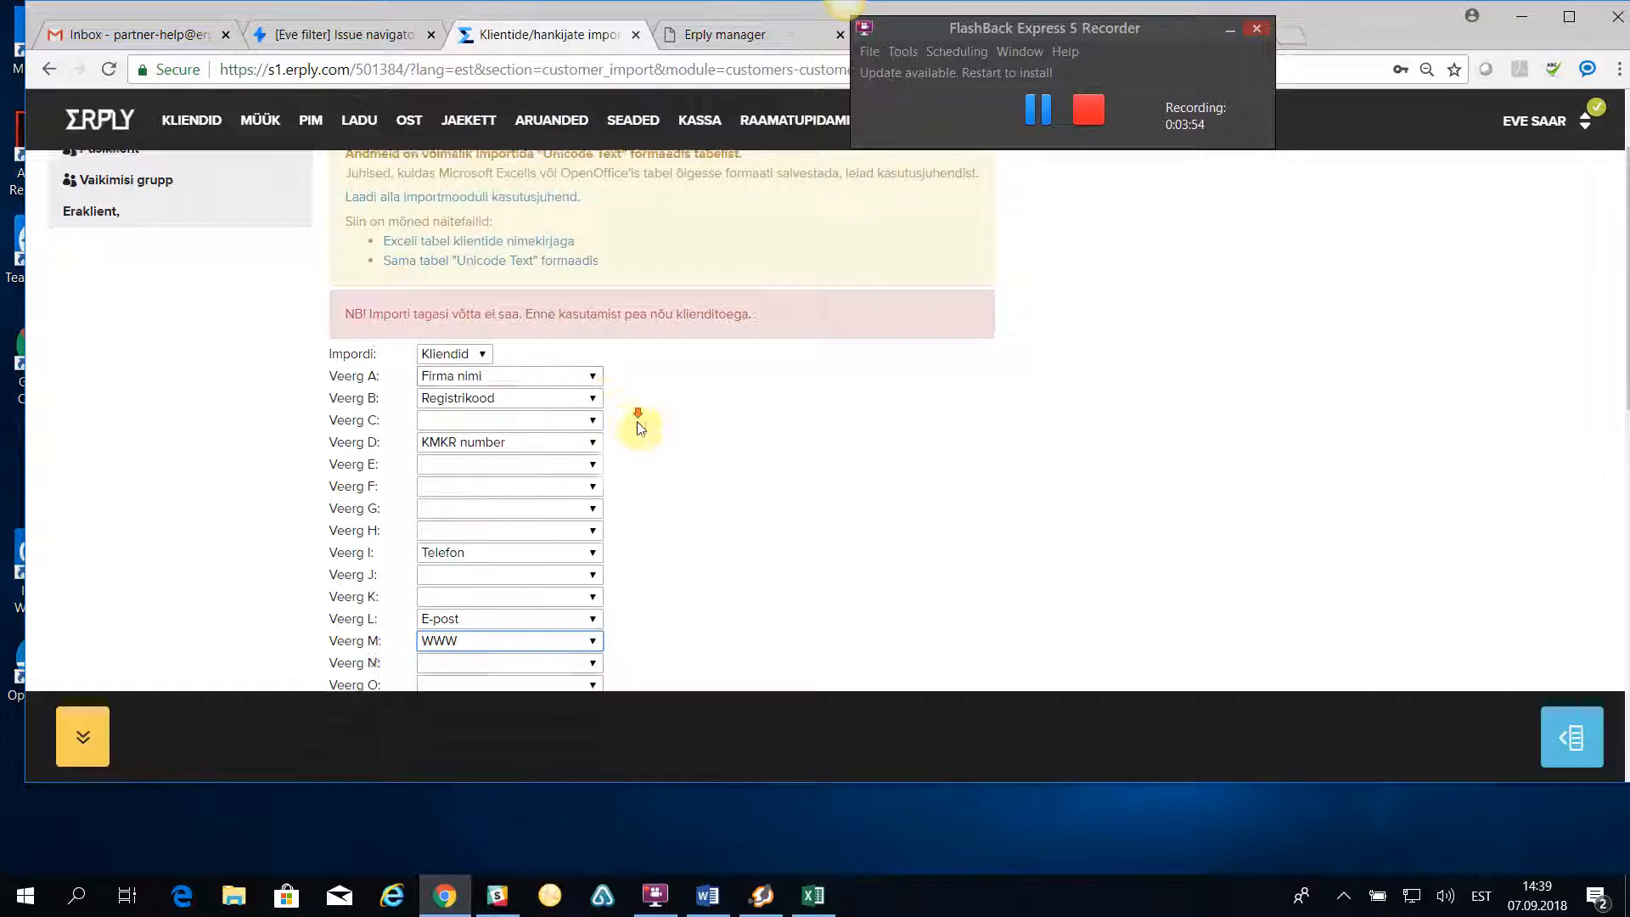
- Map import column P to Maksepäevade arv
scroll(670, 428, "down", 2)
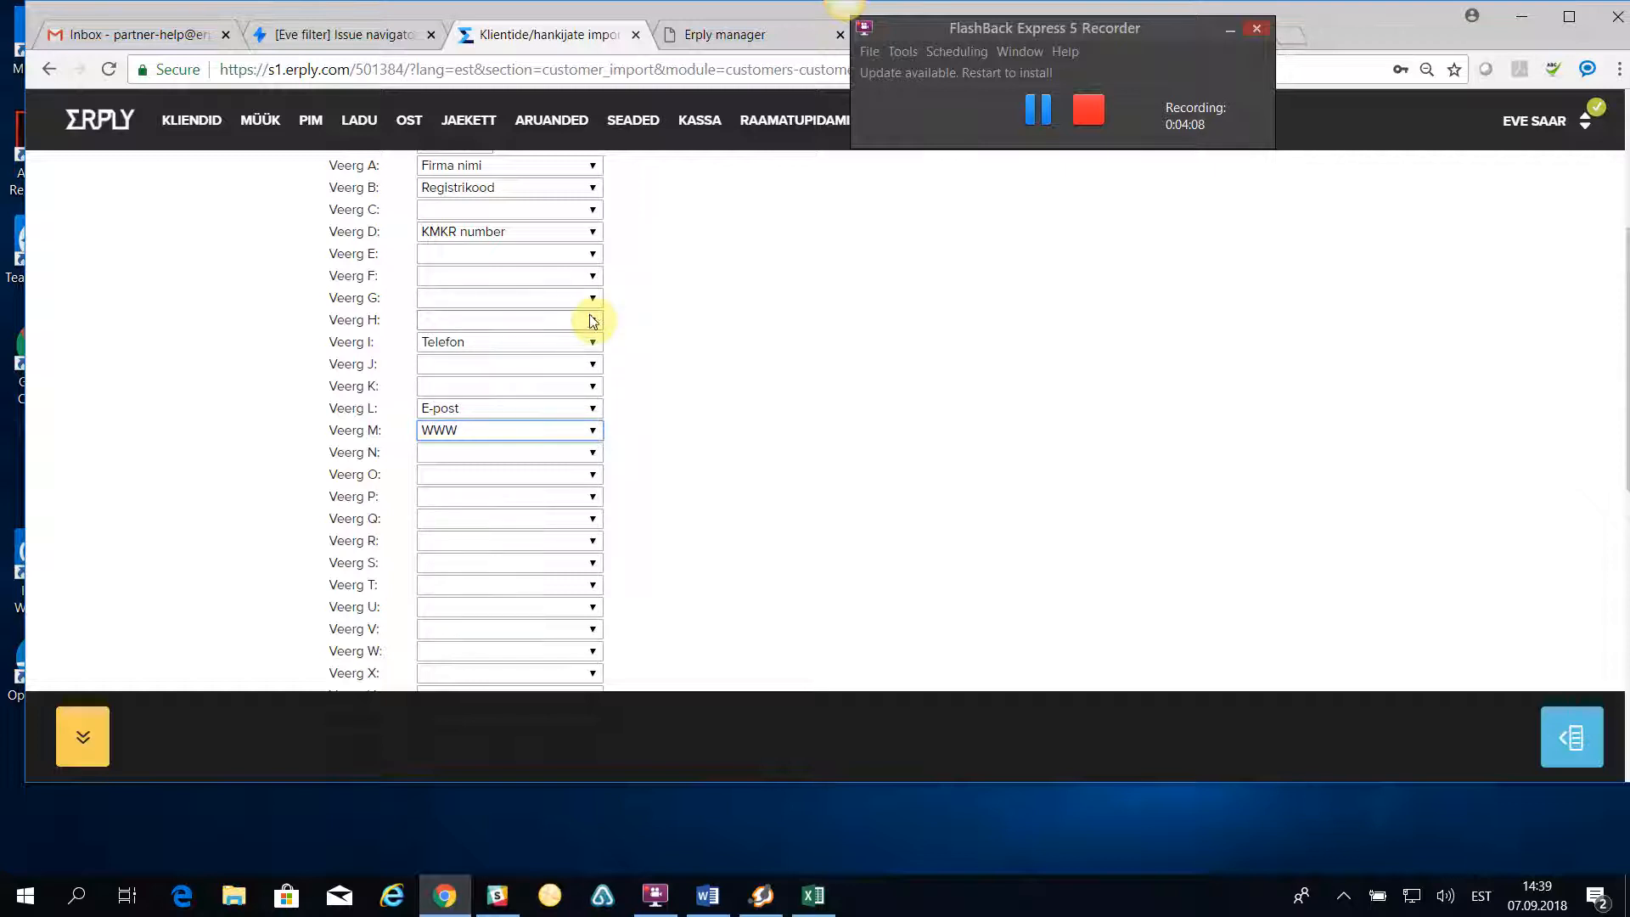
left_click(452, 497)
scroll(467, 459, "down", 1)
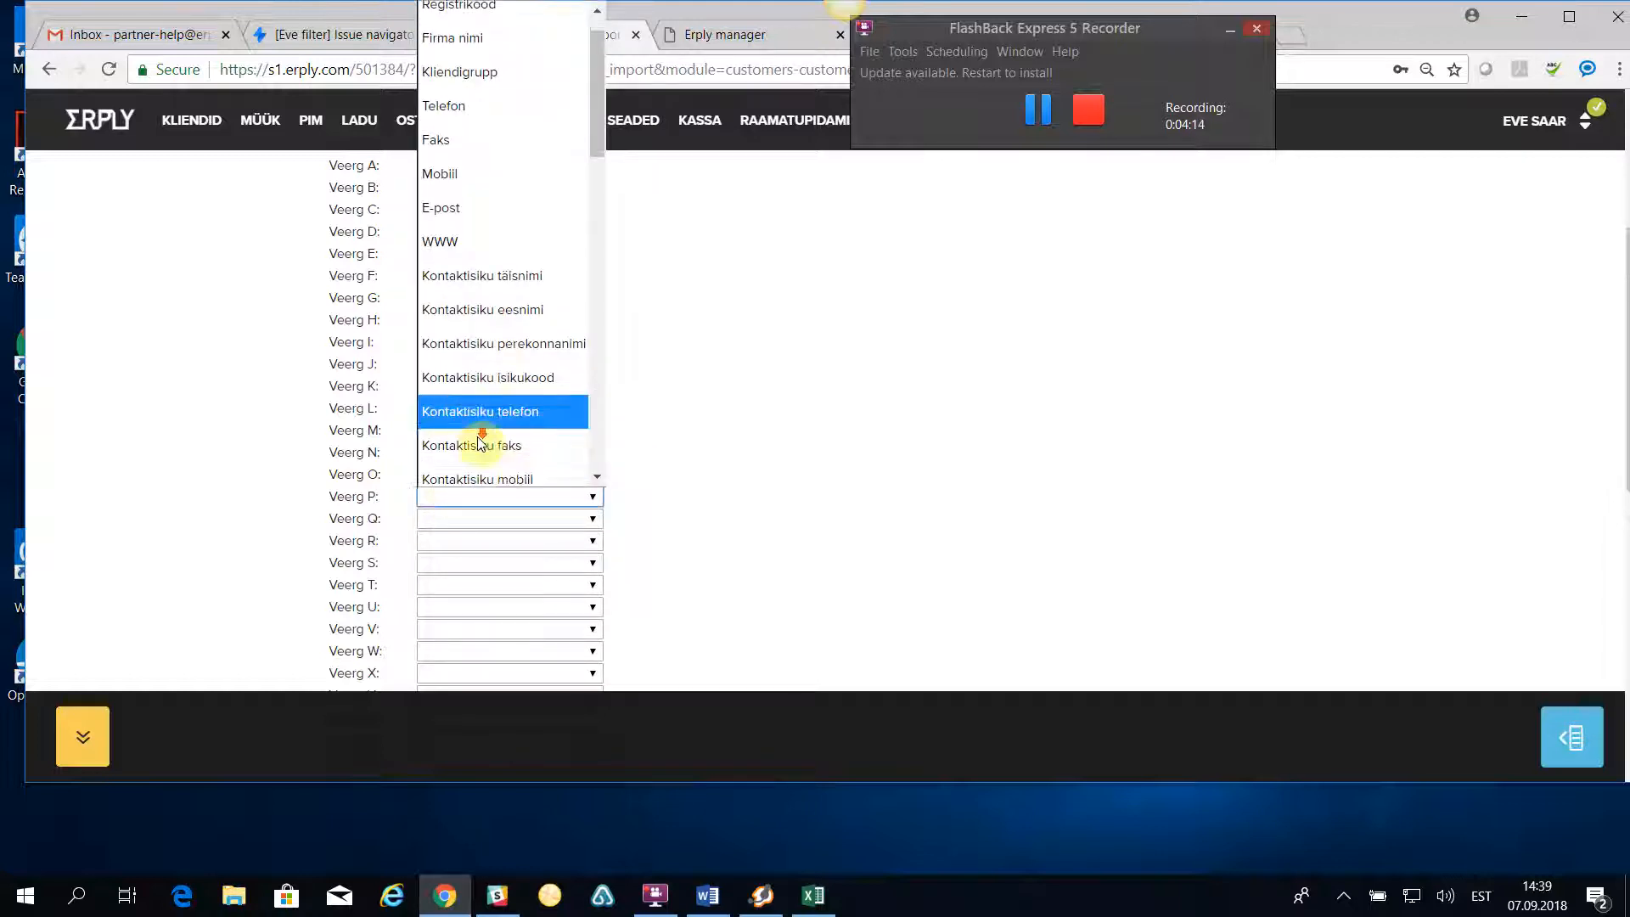
scroll(475, 440, "down", 8)
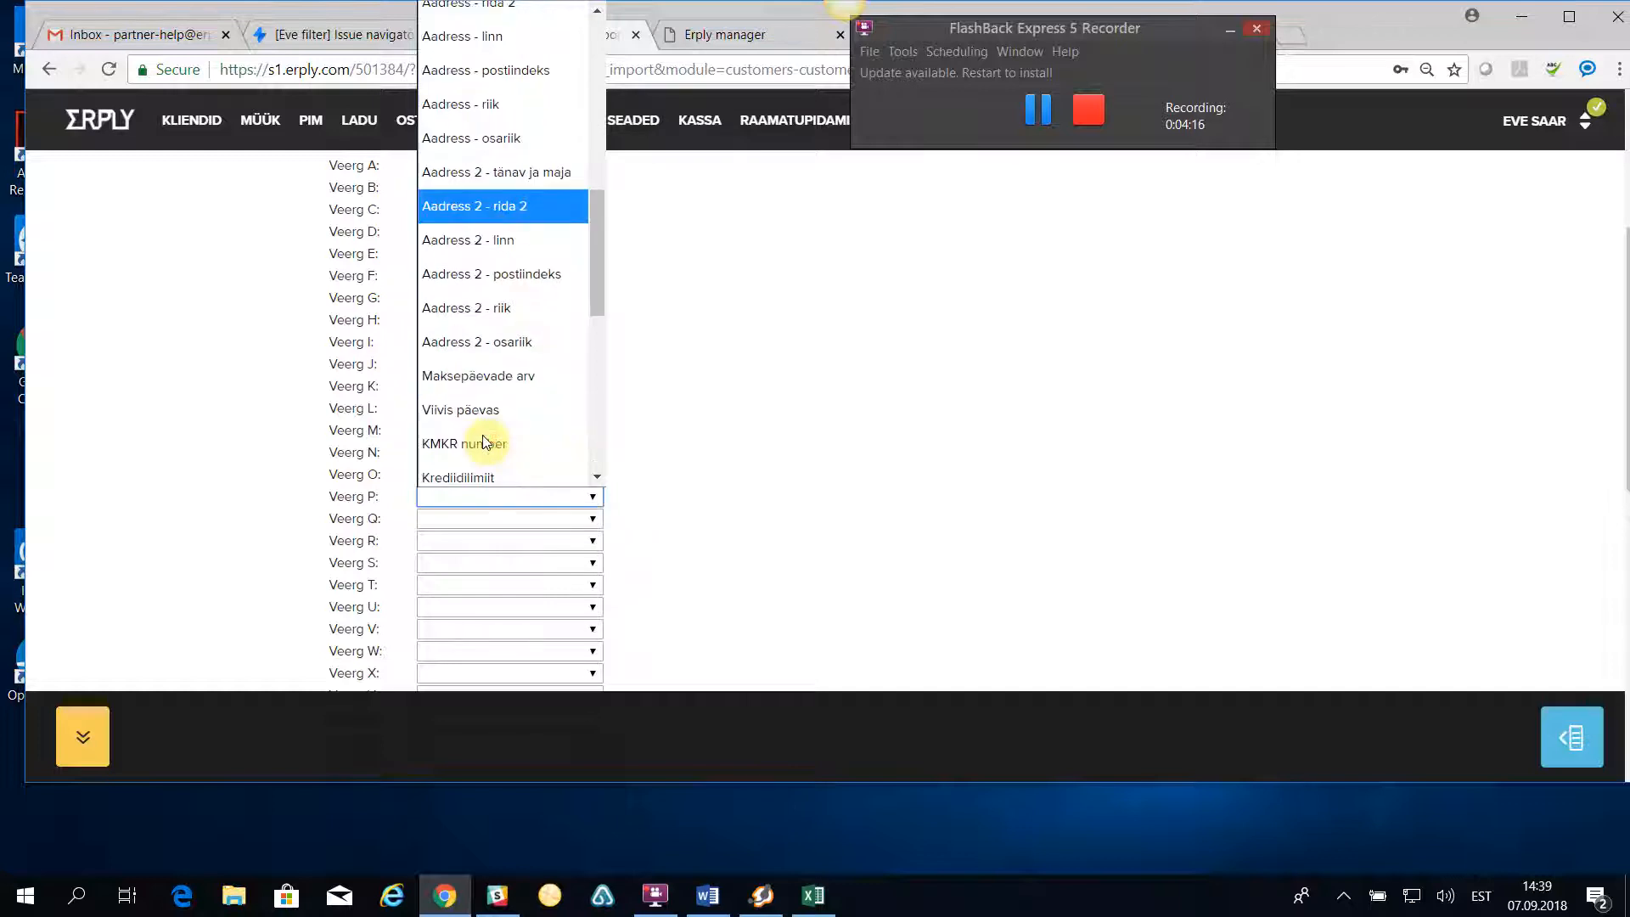
left_click(499, 368)
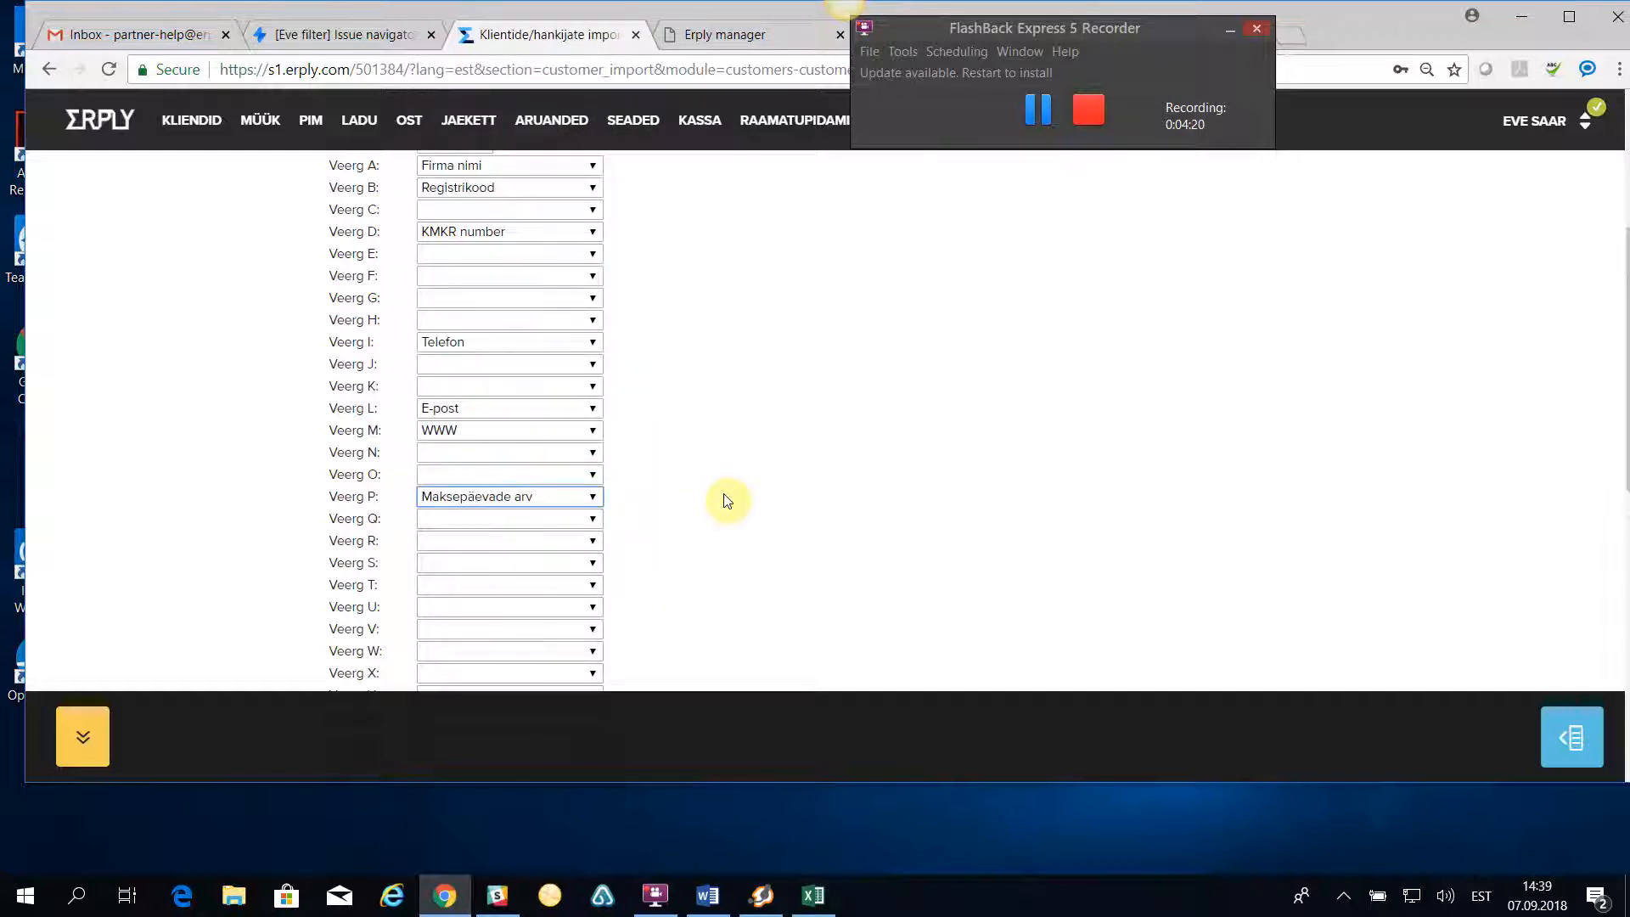
- Map import column Q to Viivis päevas and column R to Krediidilimiit
left_click(501, 521)
scroll(505, 459, "down", 5)
scroll(507, 437, "down", 5)
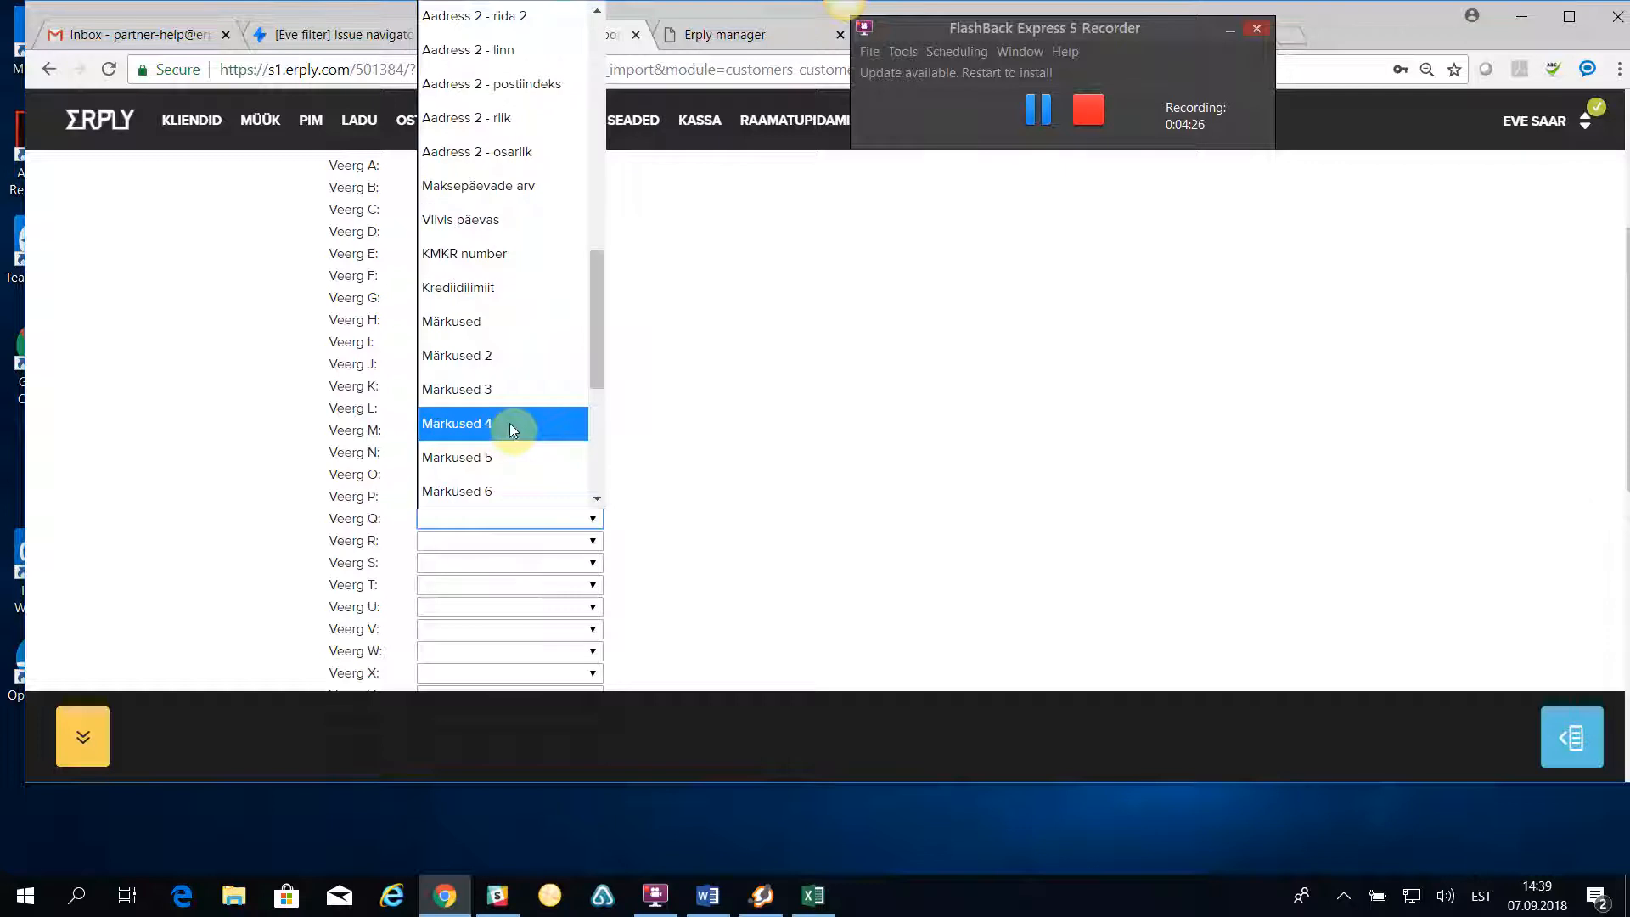
left_click(466, 219)
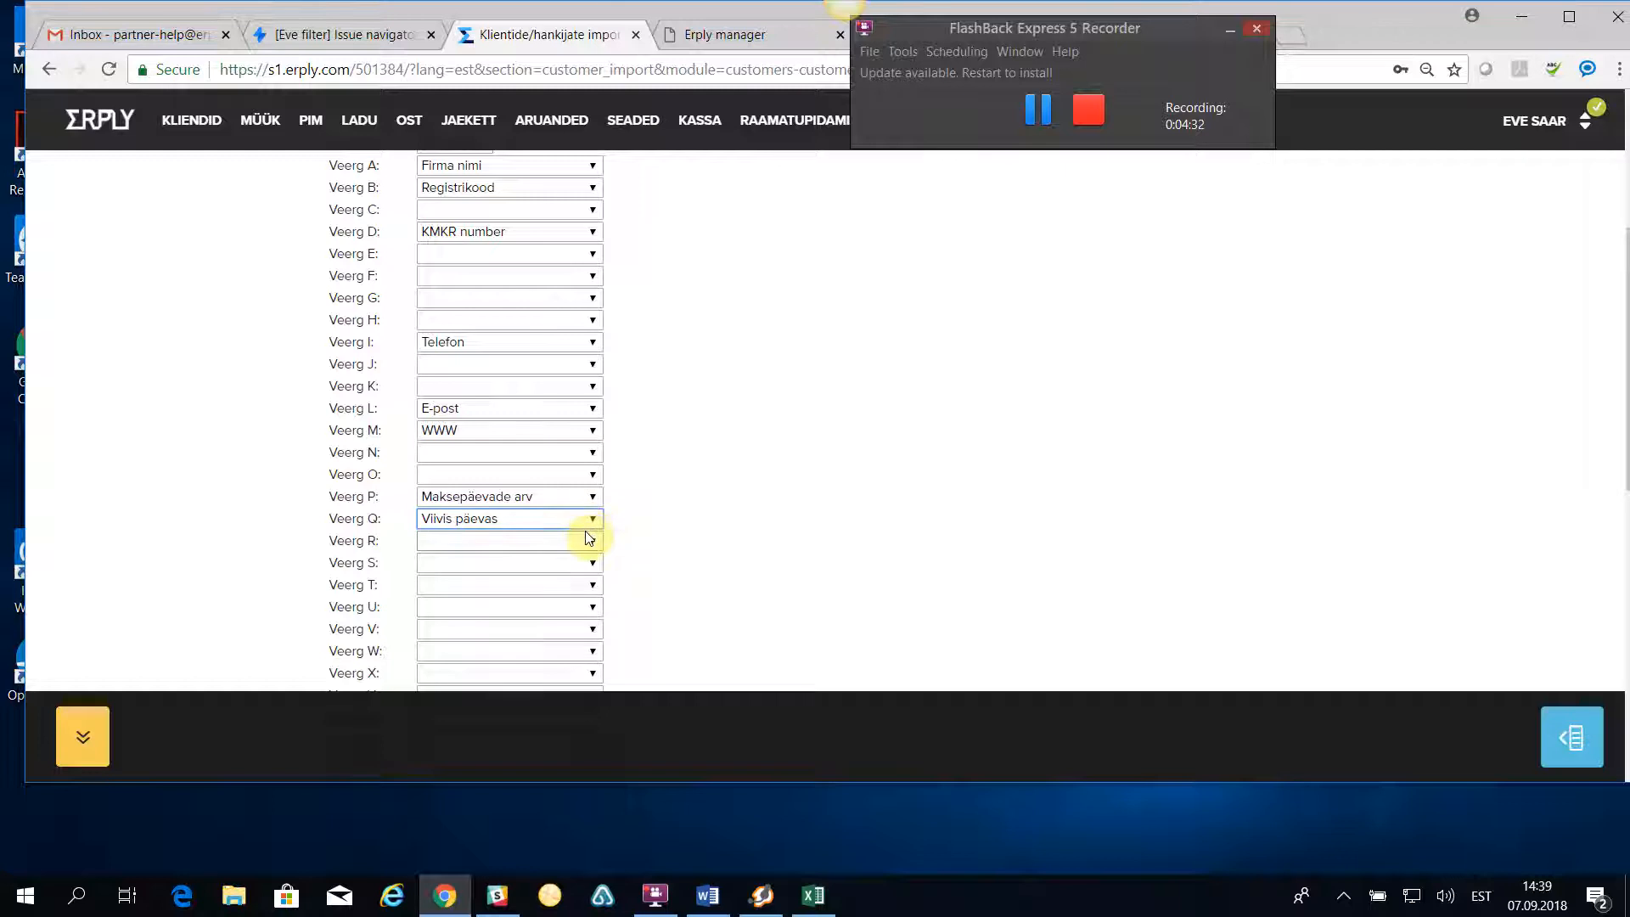
left_click(467, 550)
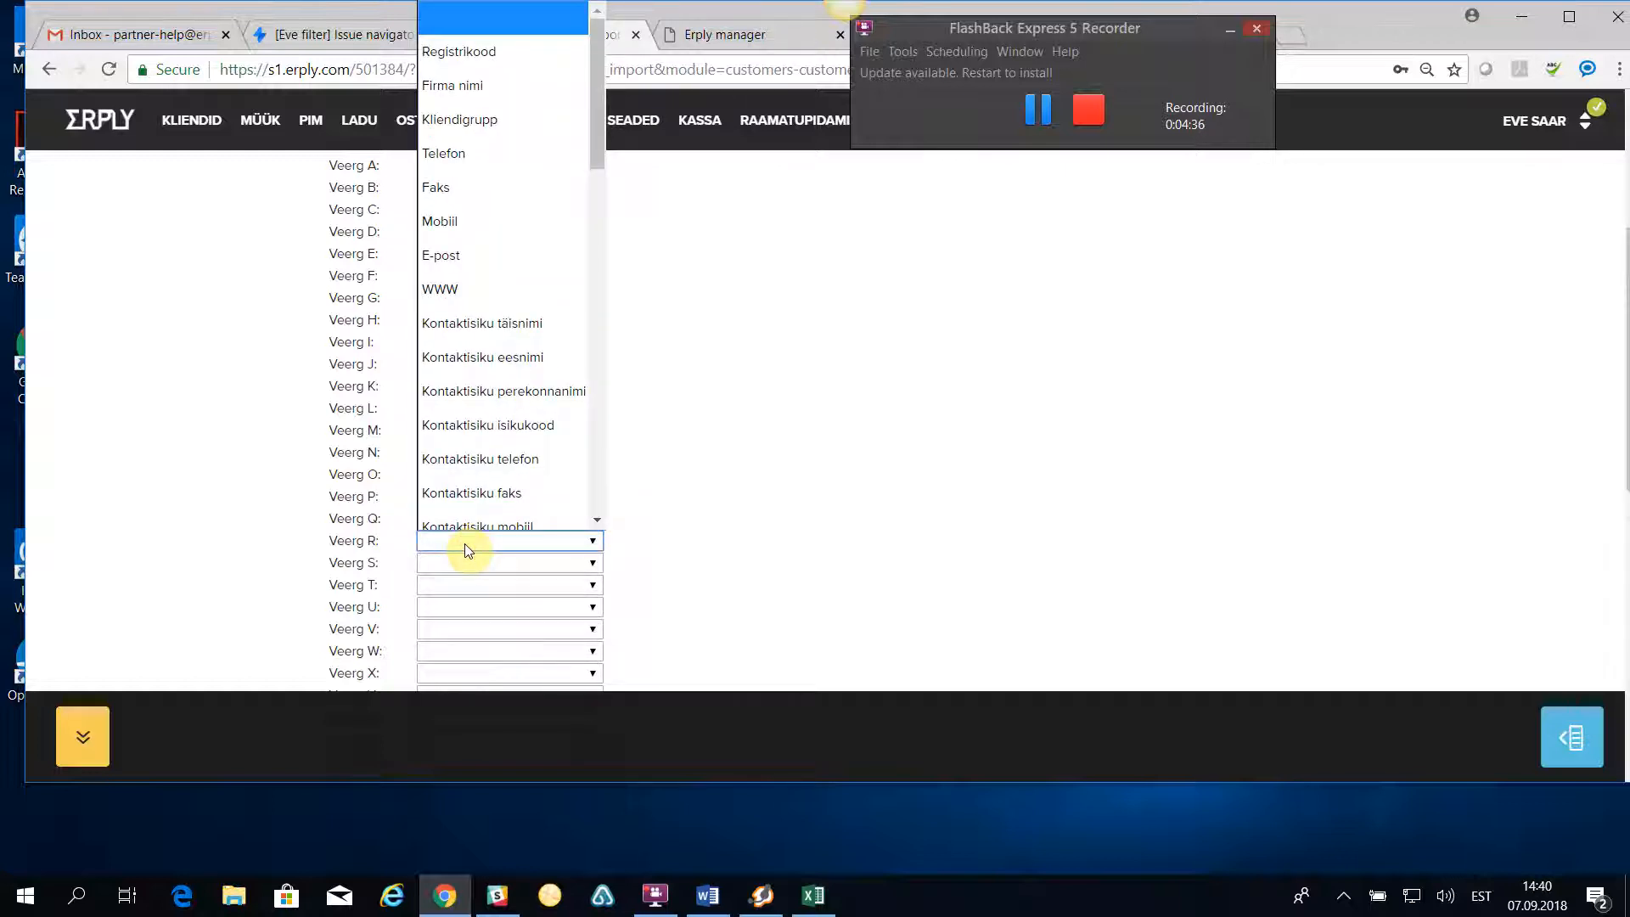
scroll(484, 437, "down", 10)
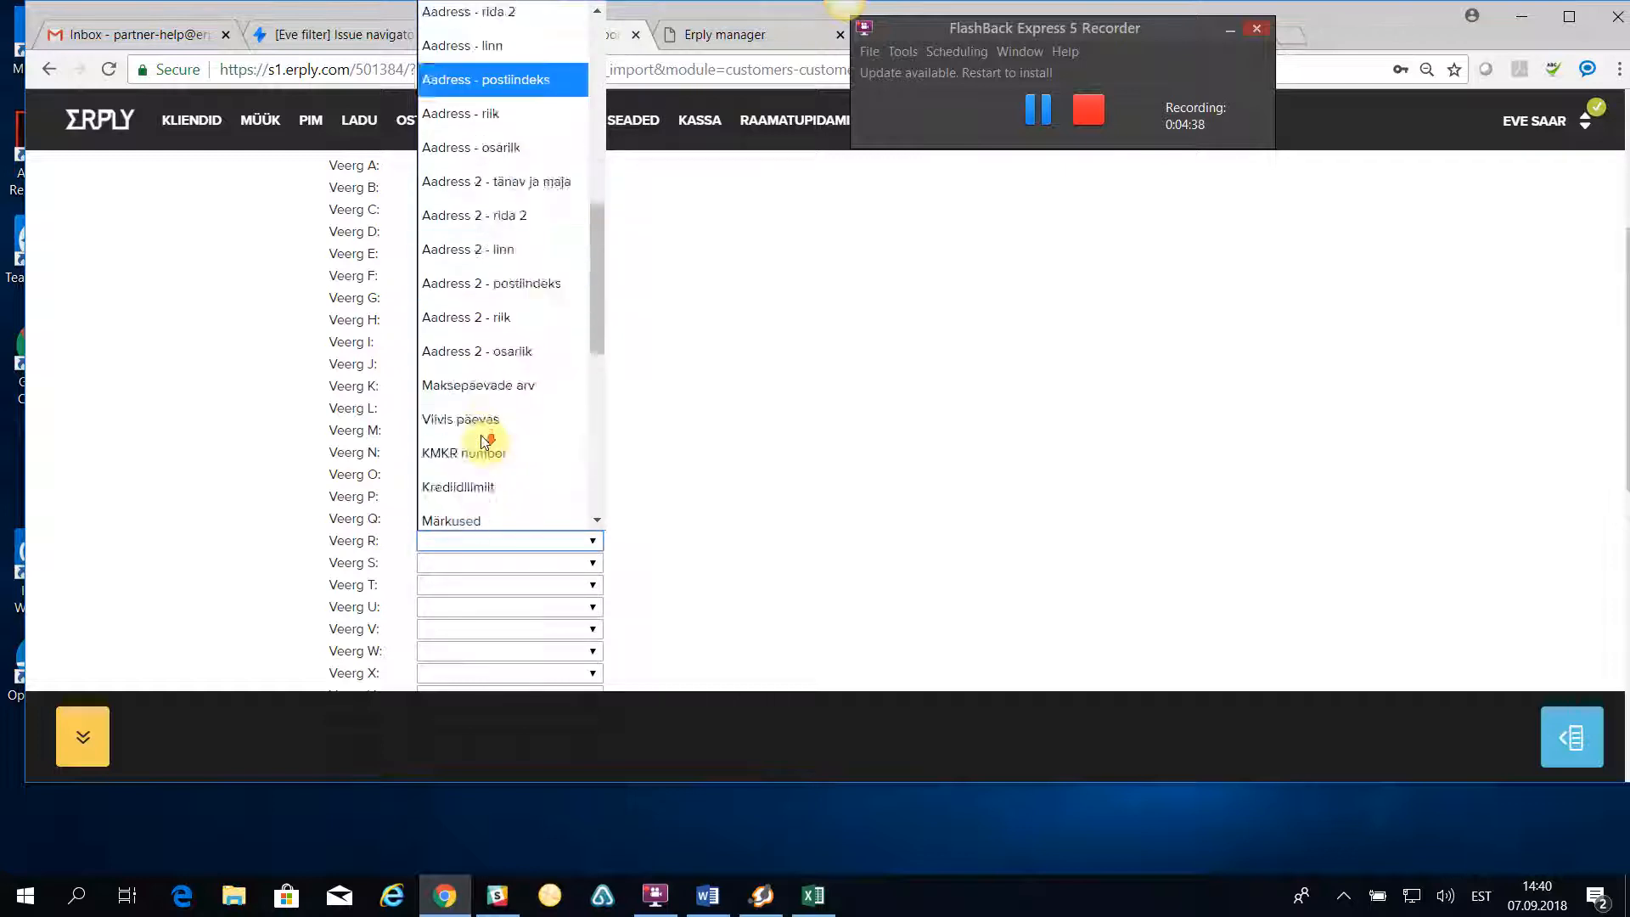
left_click(480, 276)
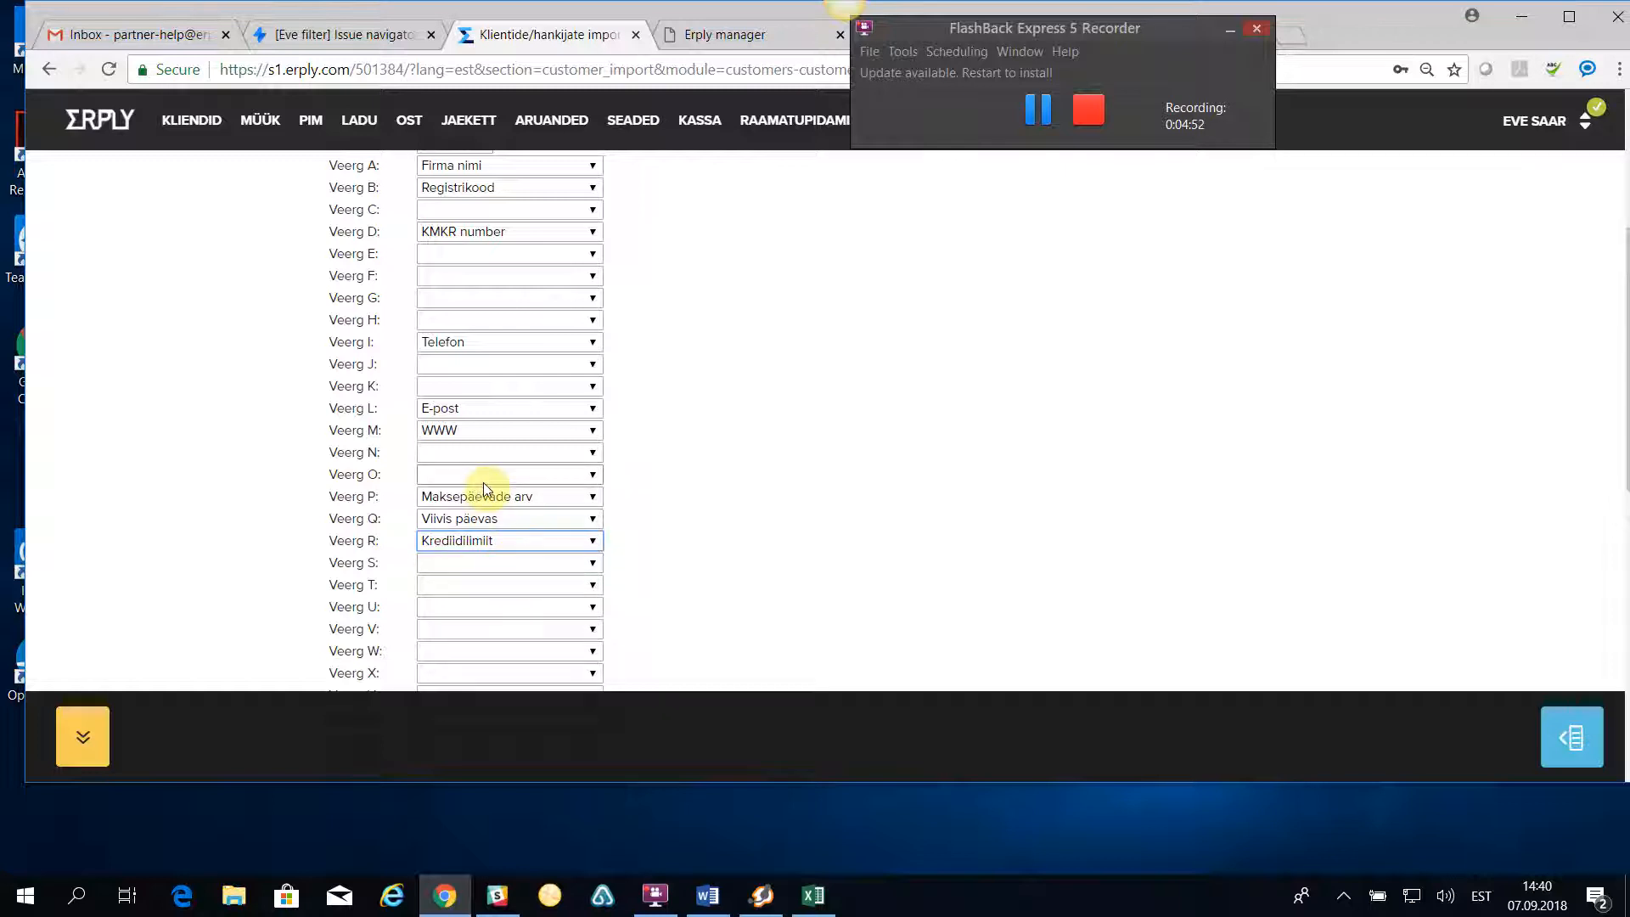
- Map import column S to Aadress - tänav ja maja and column T to Aadress - linn
left_click(490, 570)
scroll(488, 471, "down", 3)
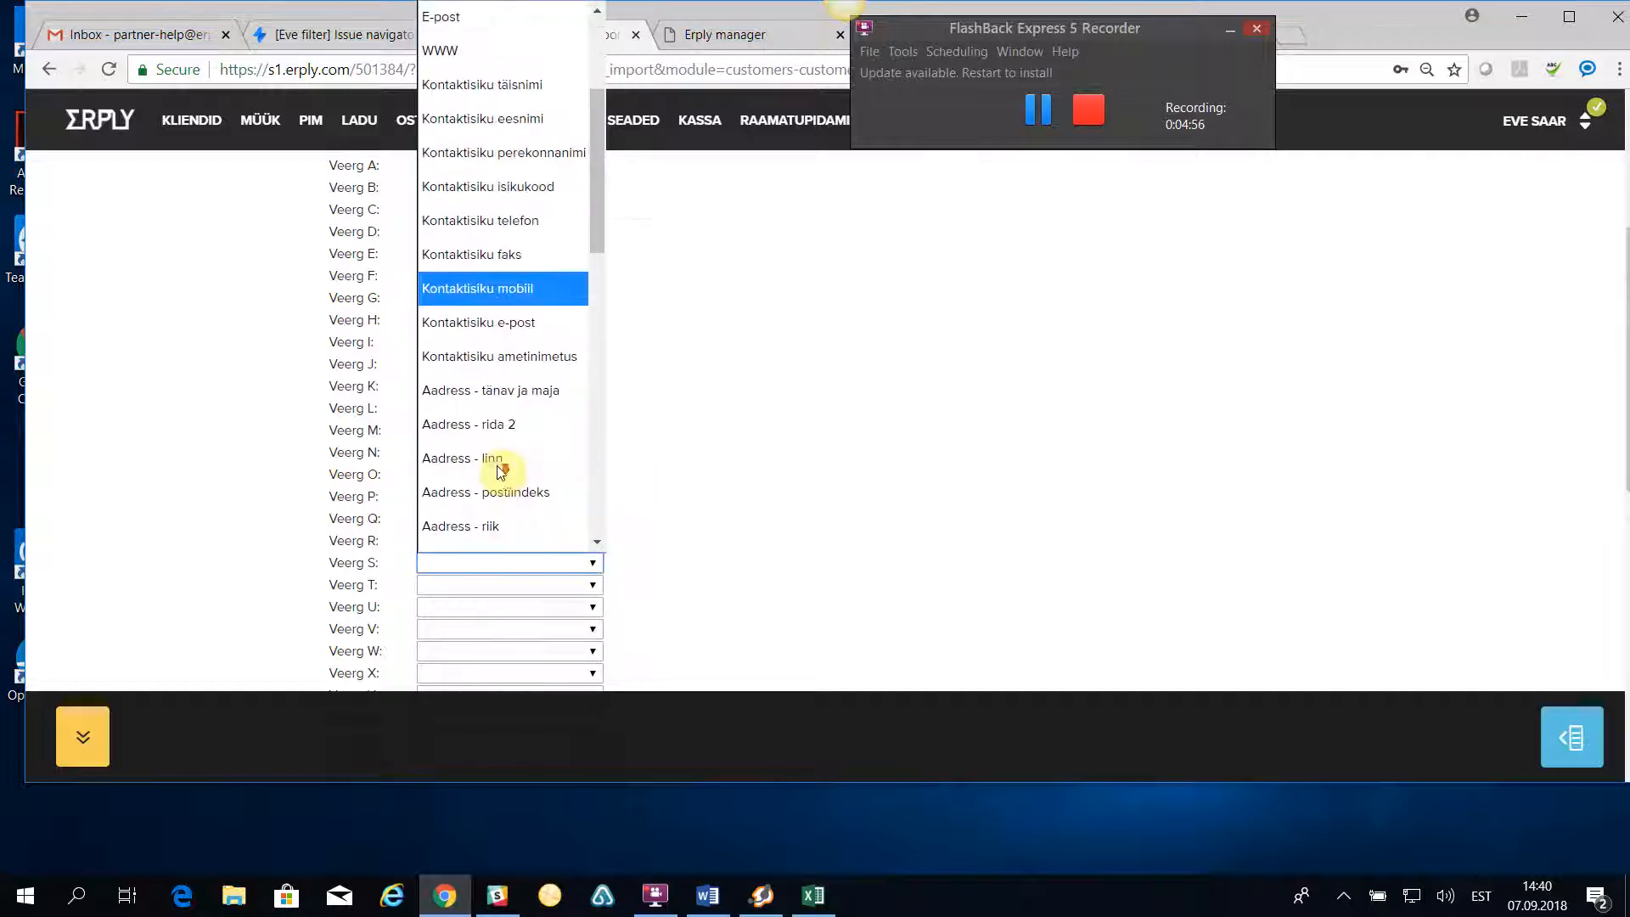
left_click(502, 391)
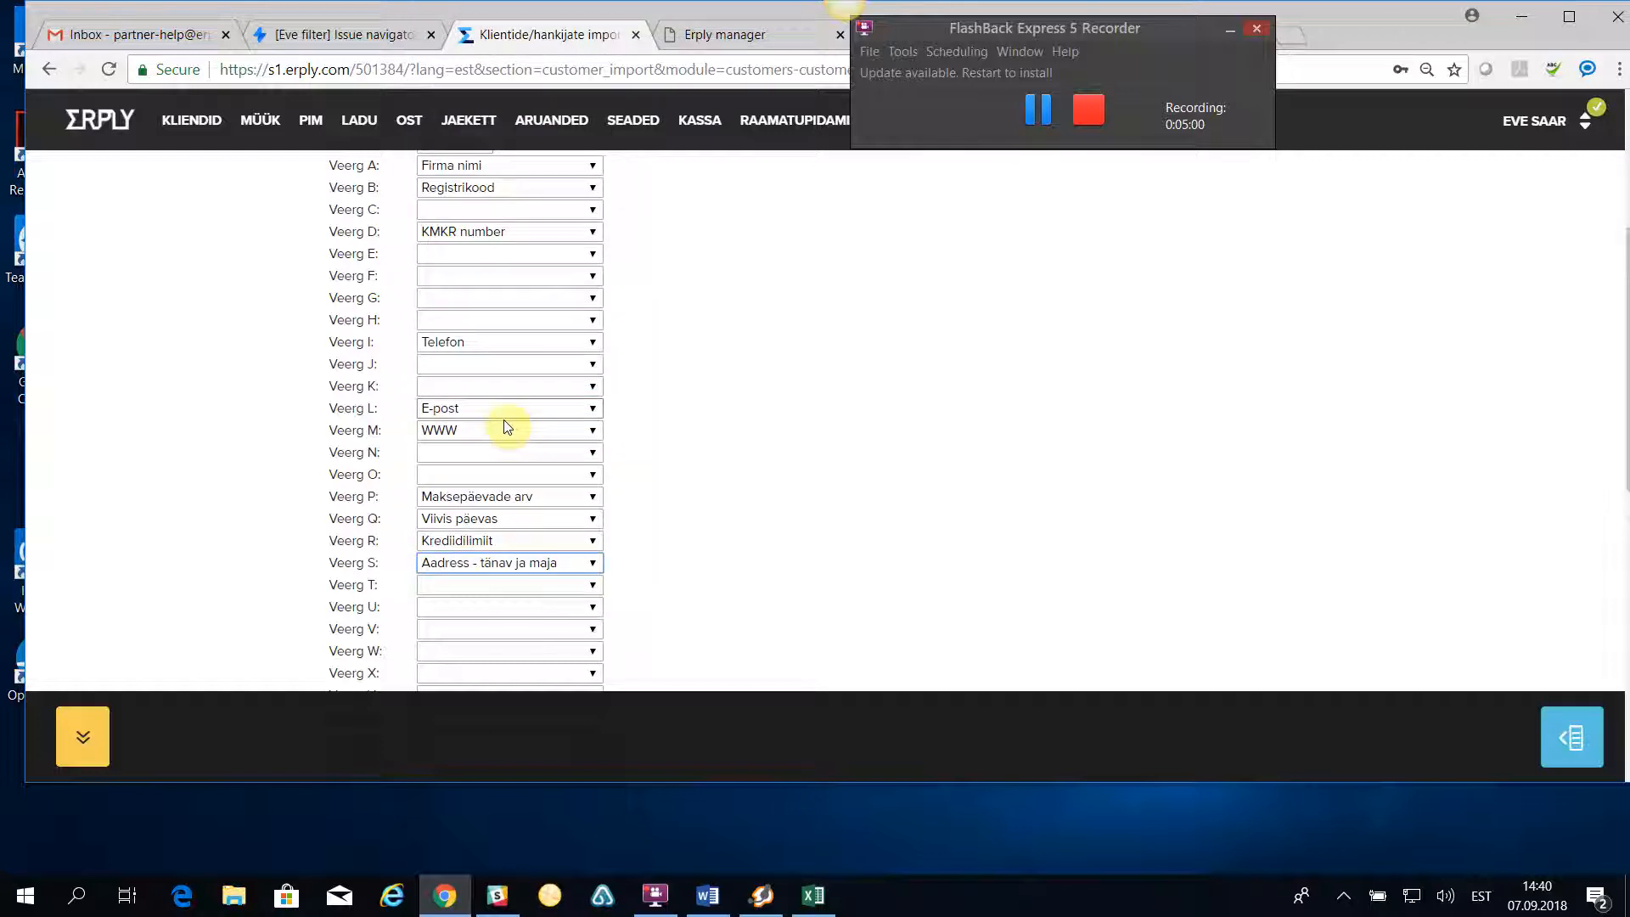
left_click(467, 584)
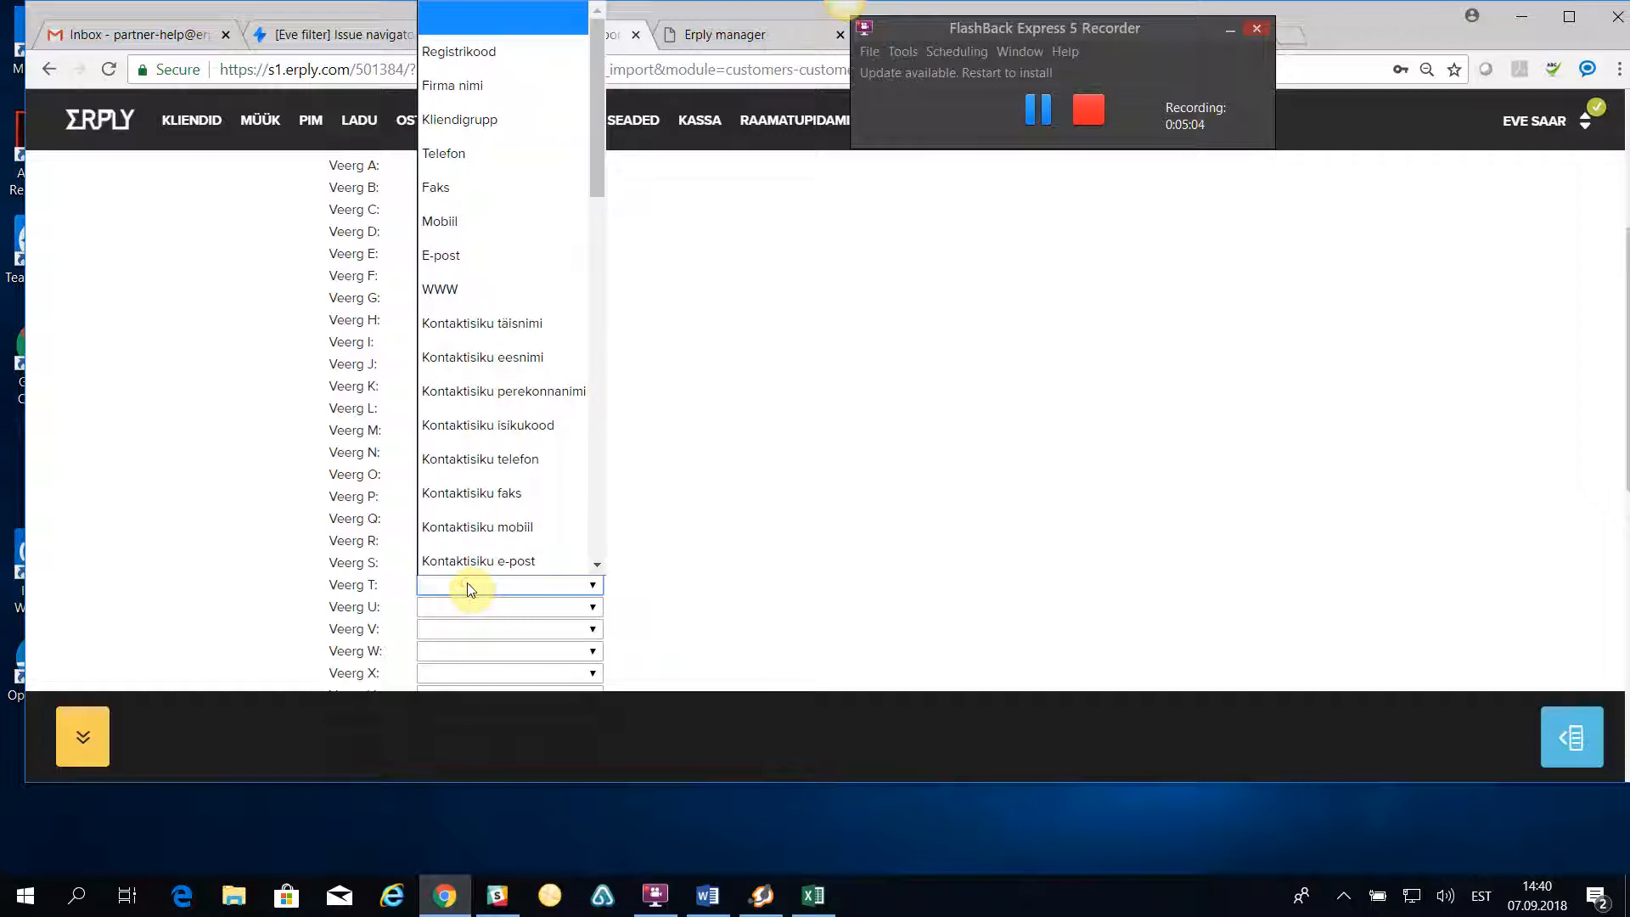
scroll(473, 568, "down", 3)
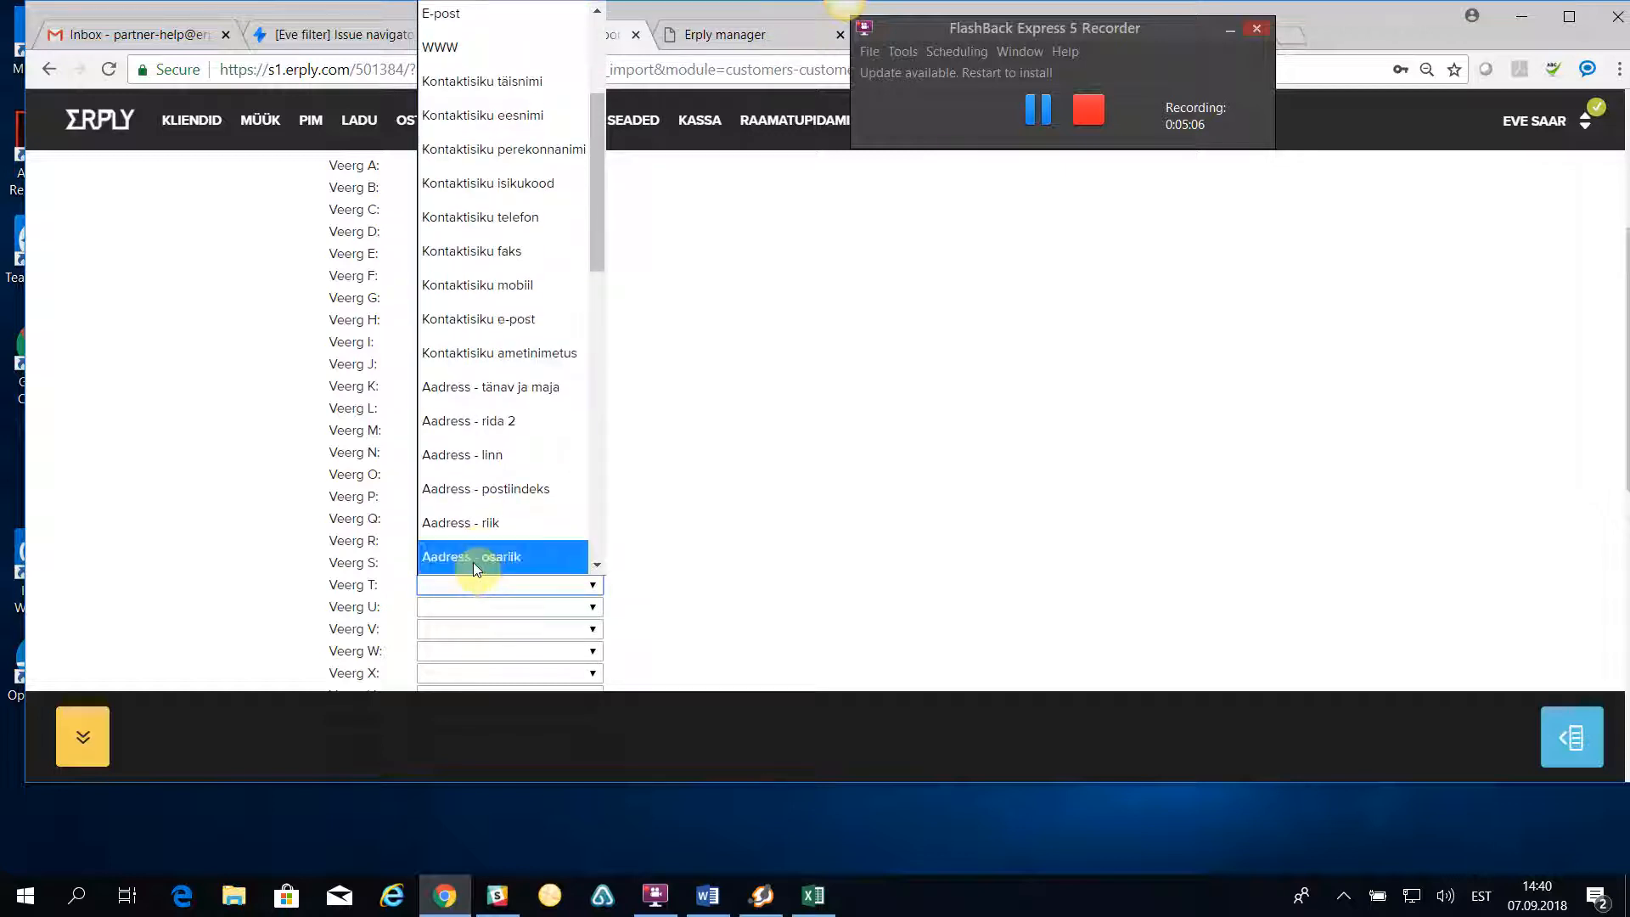
left_click(480, 455)
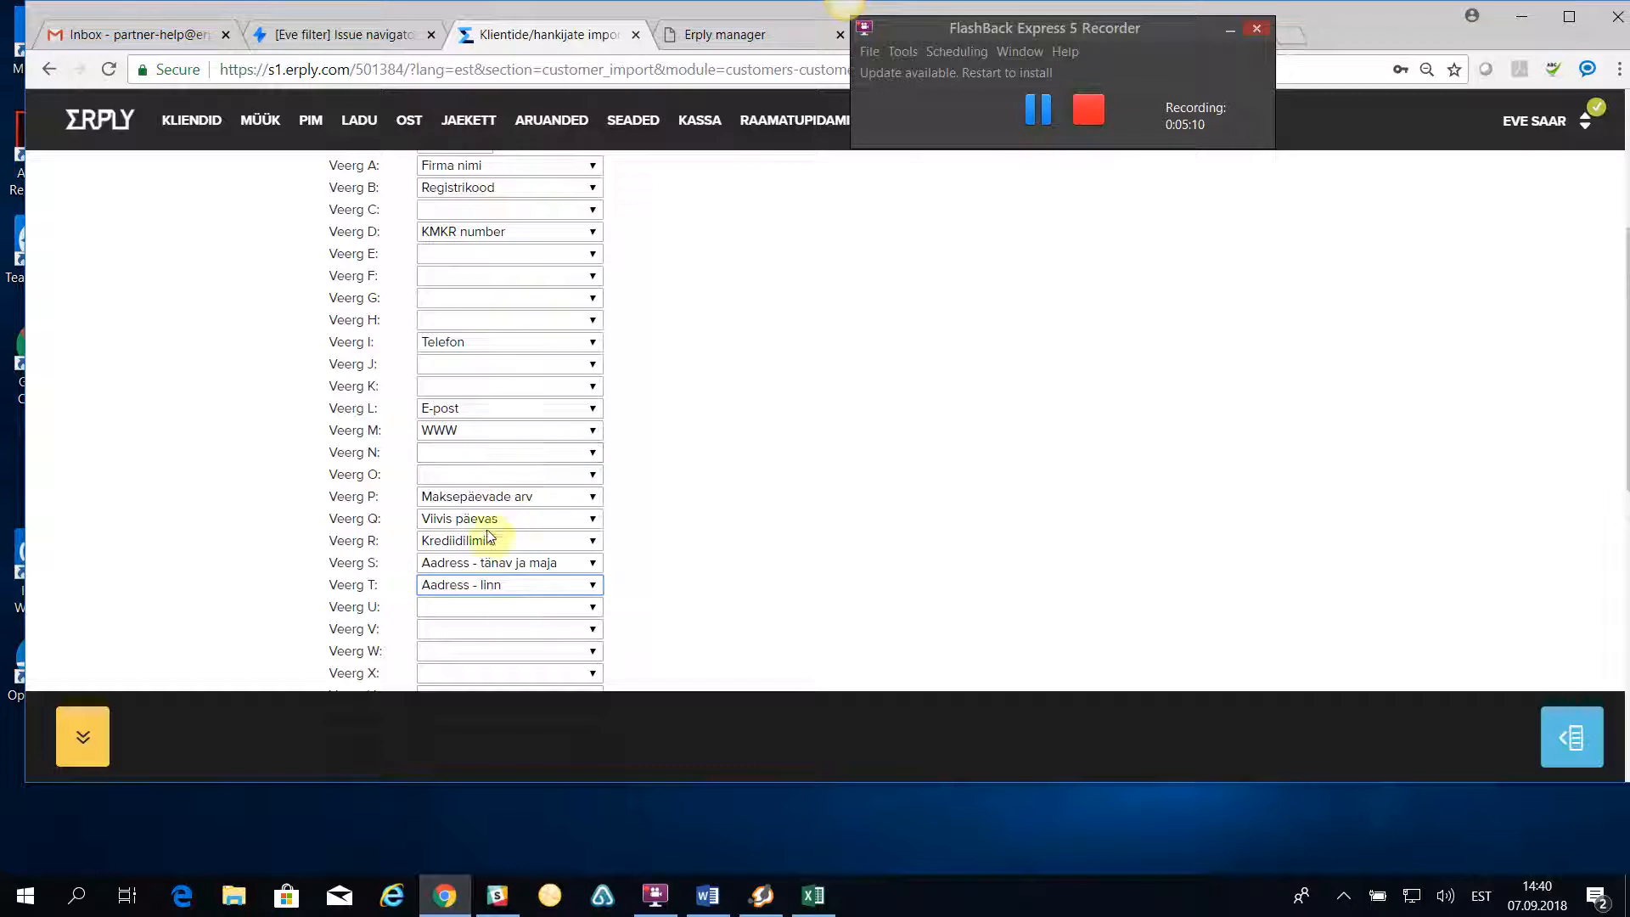
- Map import column U to Aadress - postiindeks and column V to Aadress - riik
left_click(467, 609)
scroll(479, 577, "down", 1)
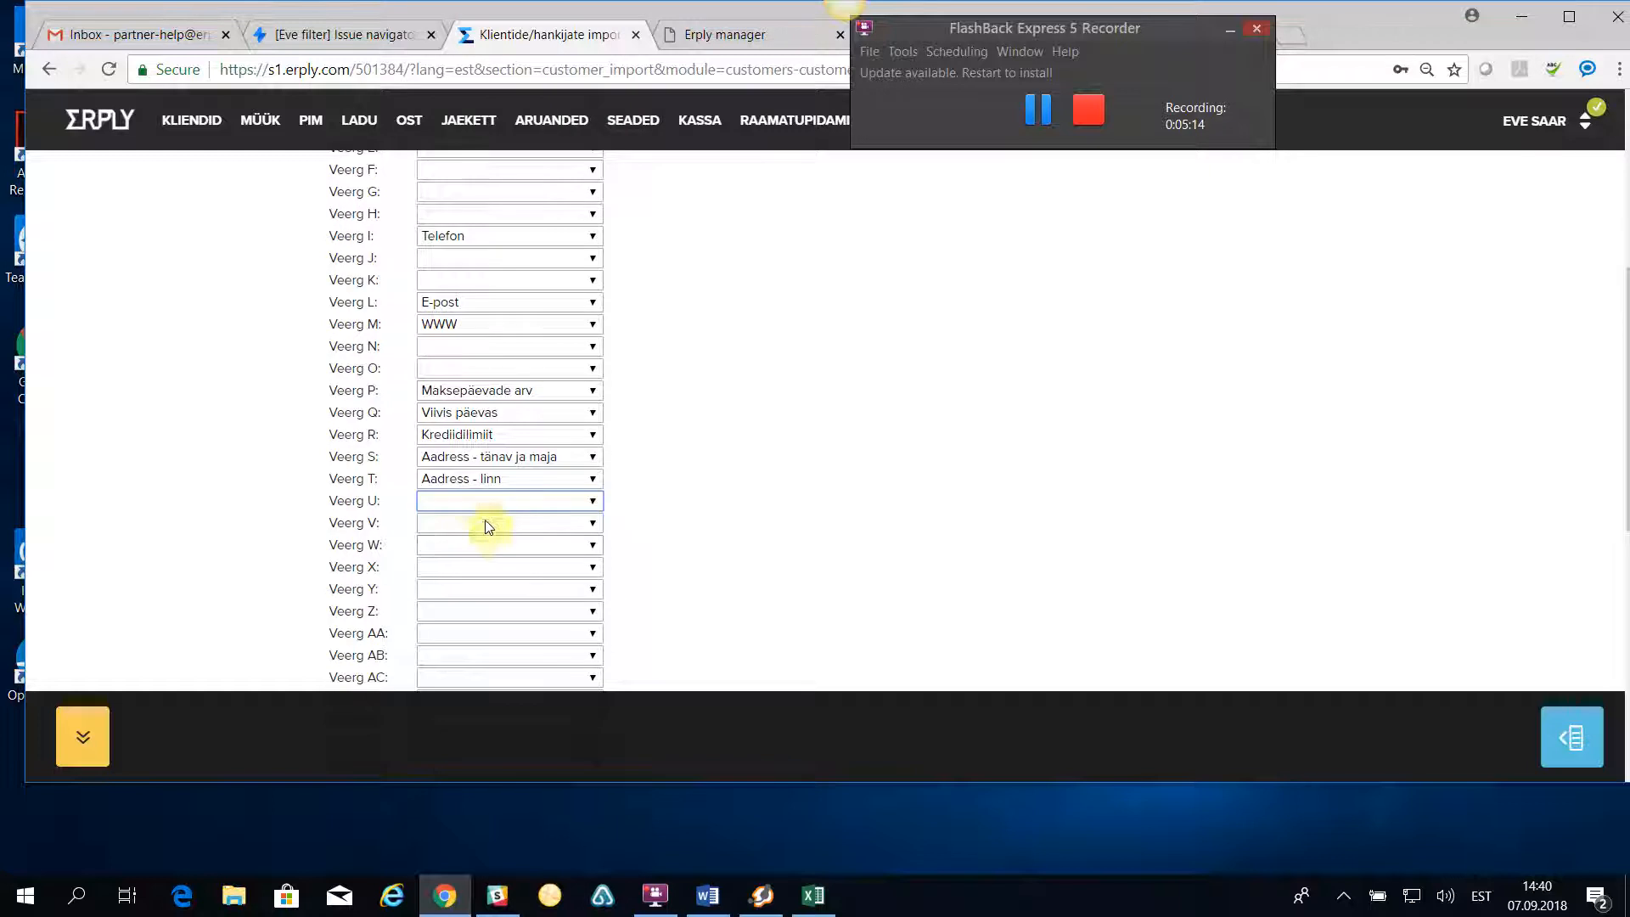
left_click(467, 498)
scroll(482, 479, "down", 5)
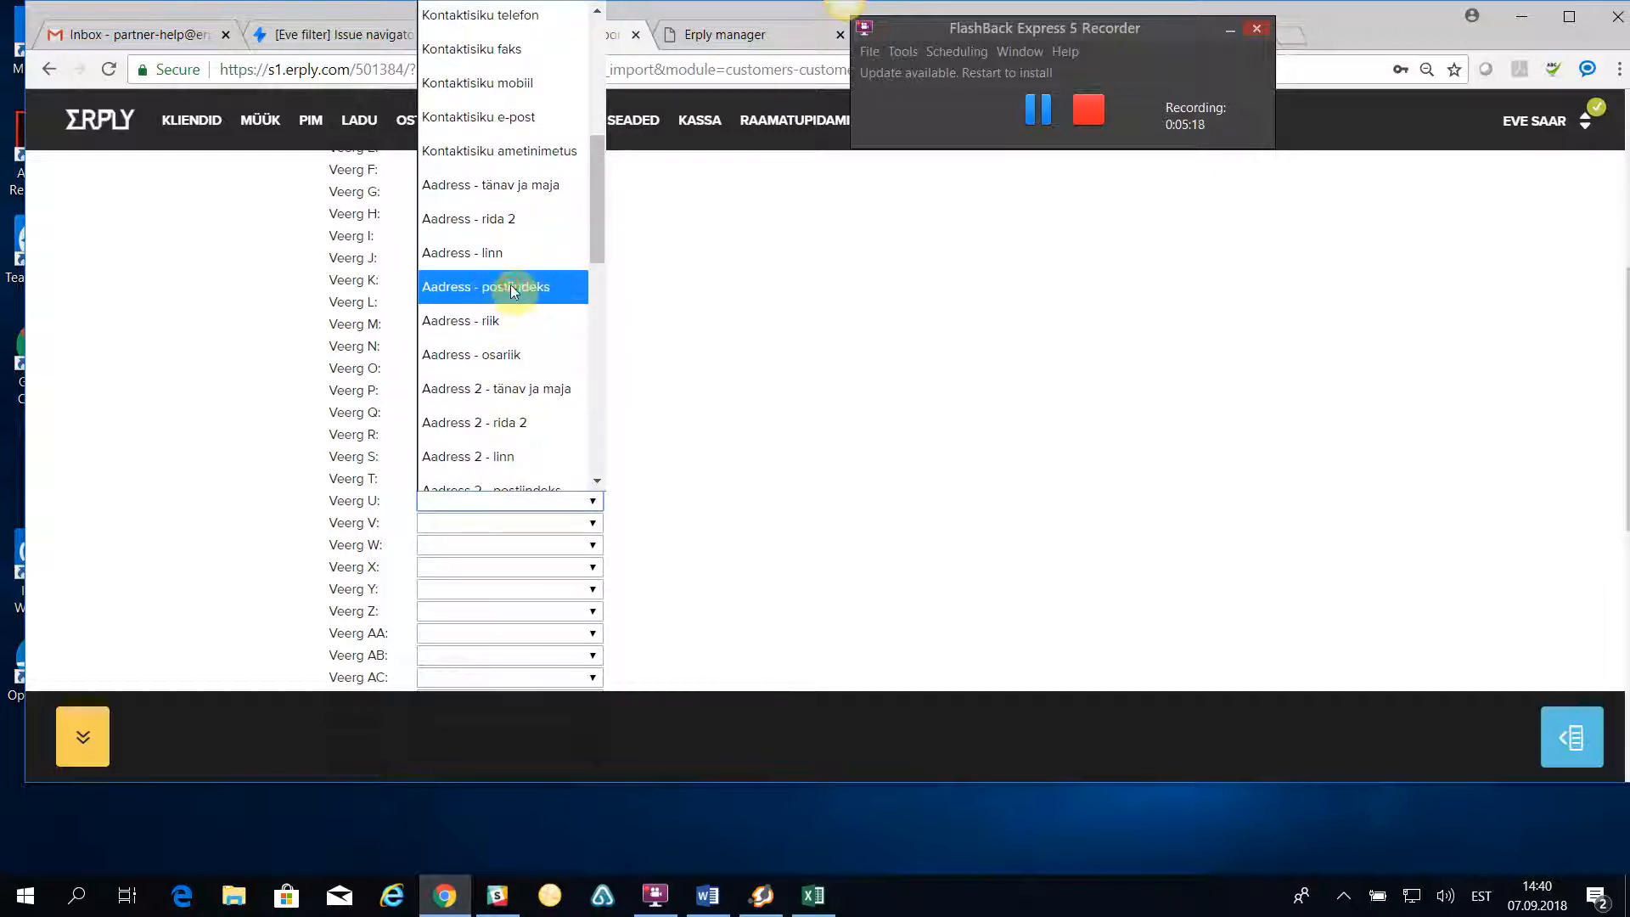
left_click(510, 286)
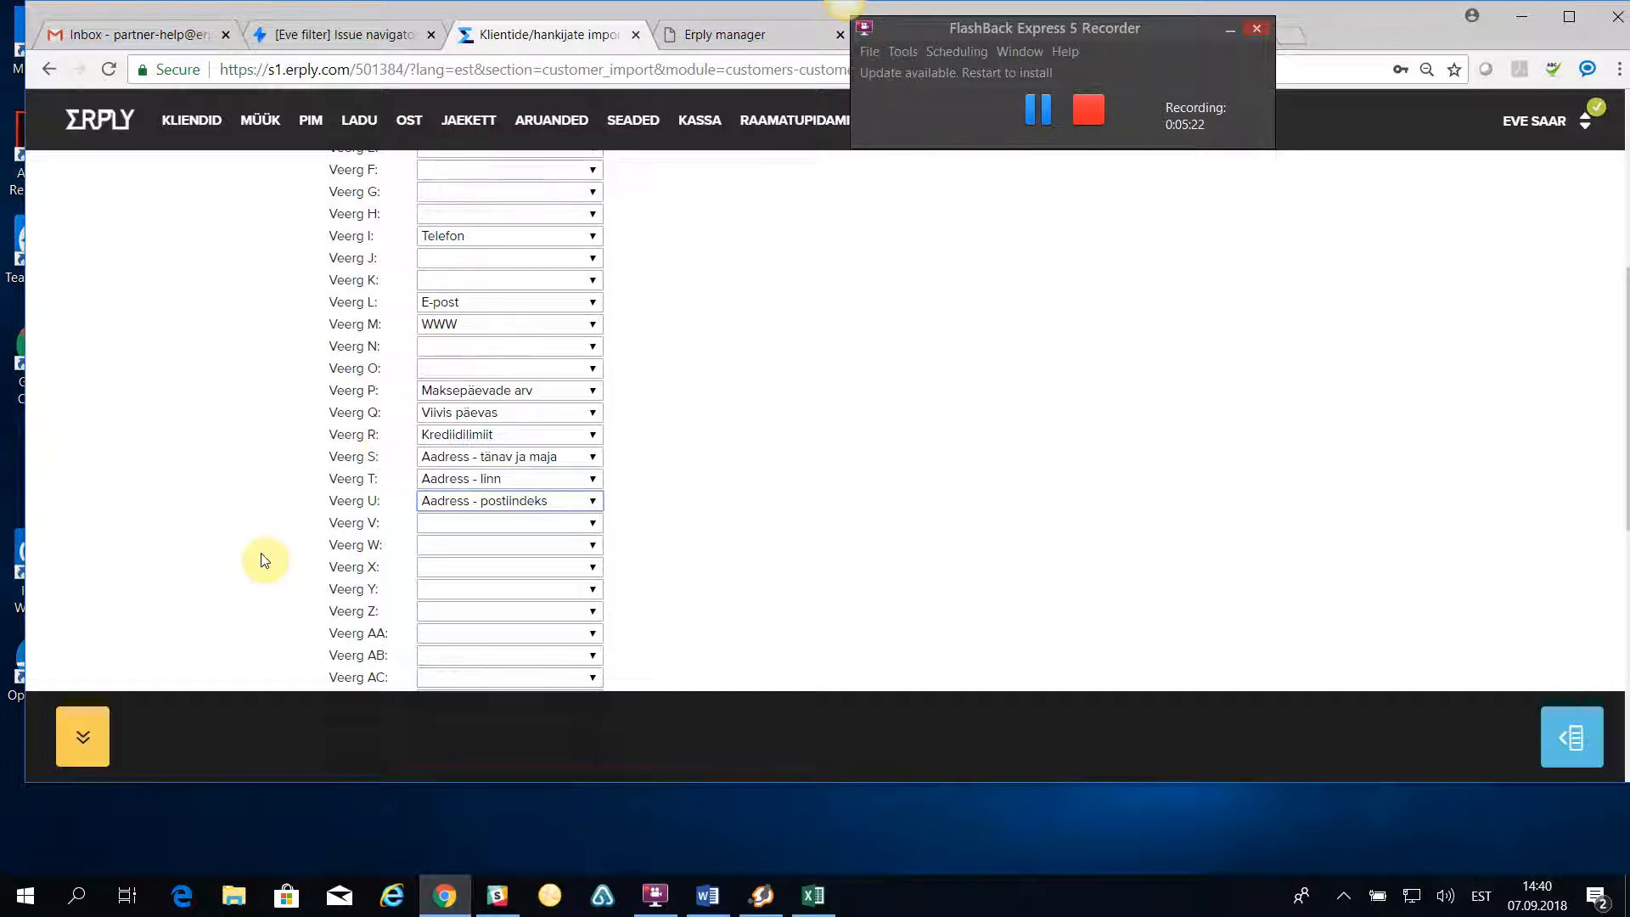
left_click(430, 523)
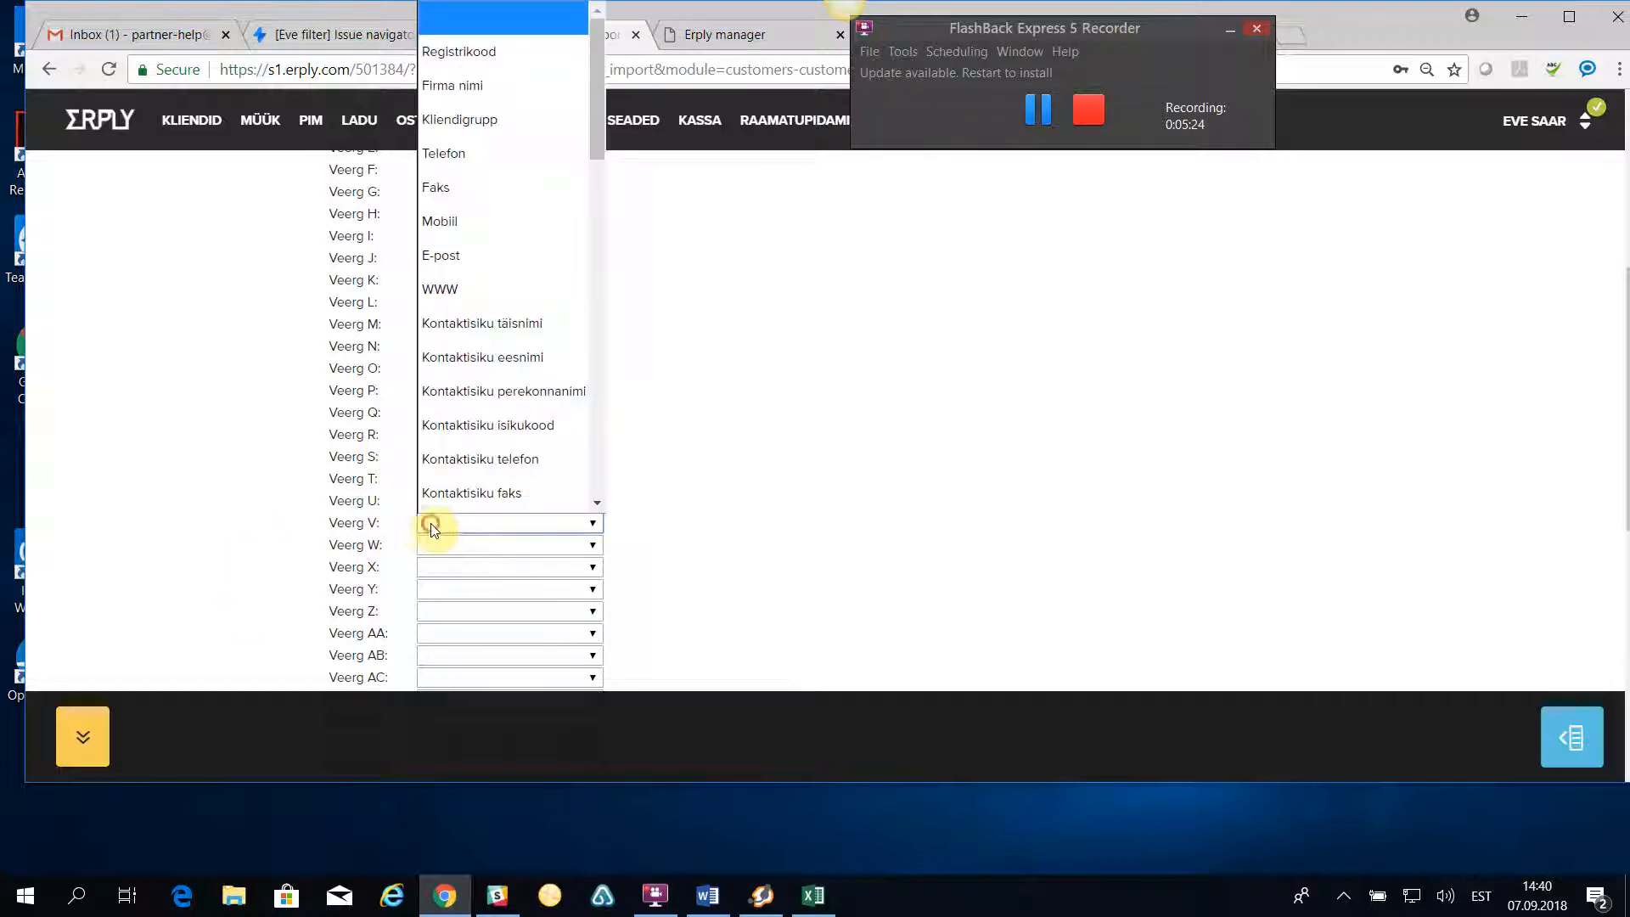
scroll(454, 498, "down", 5)
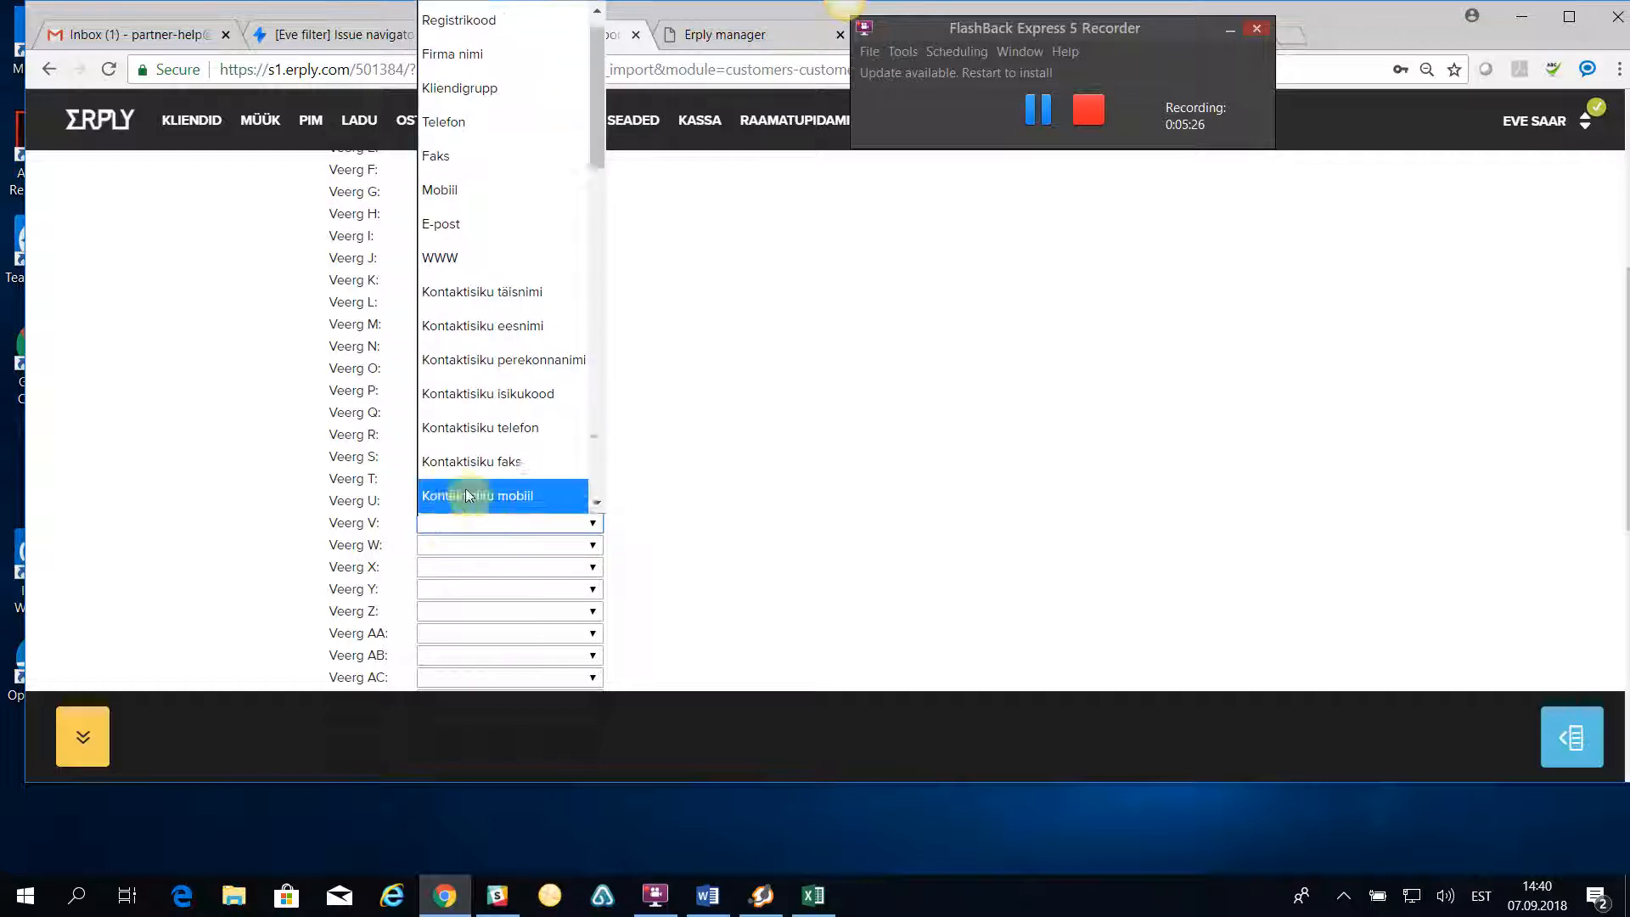
scroll(530, 481, "down", 1)
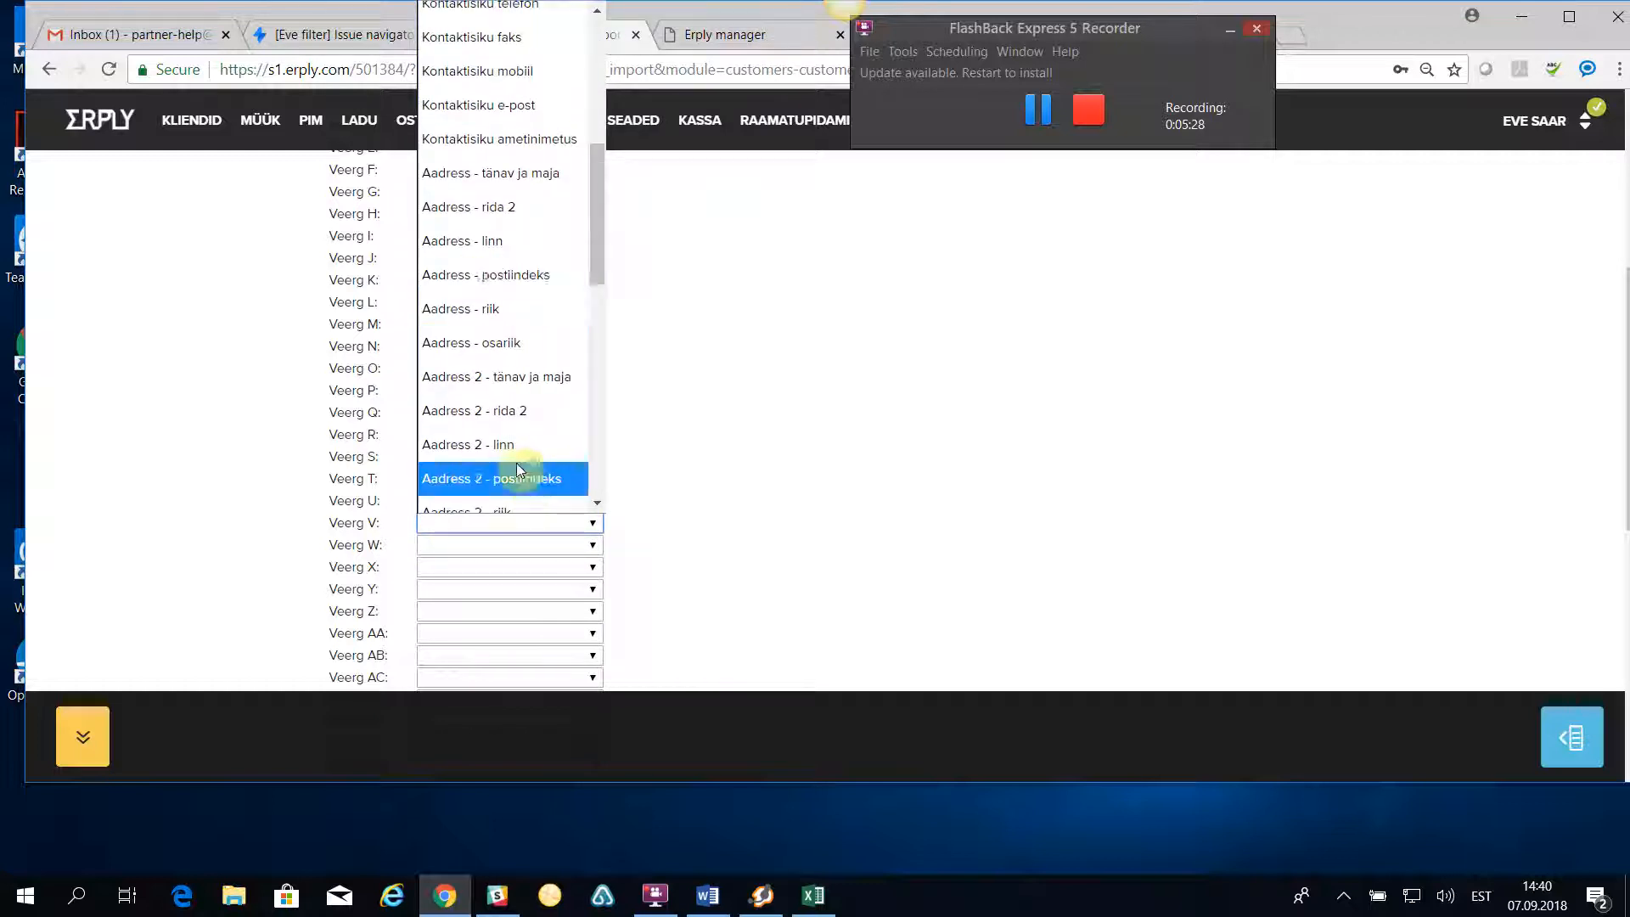
left_click(491, 311)
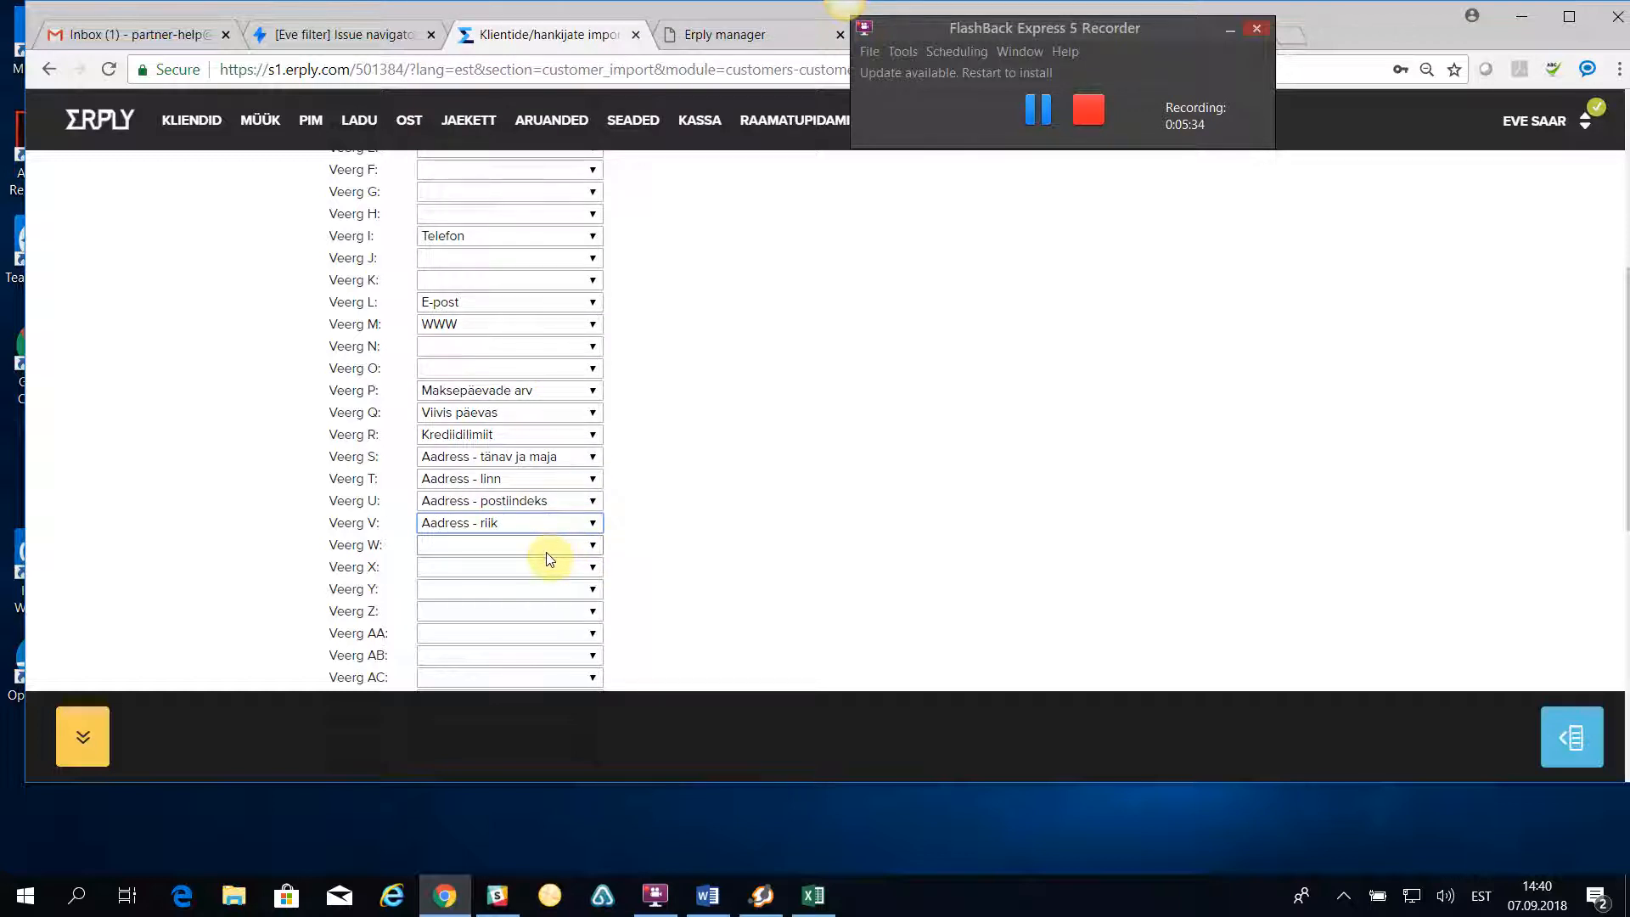
- Map import column W to Kontaktisiku eesnimi and column X to Kontaktisiku perekonnanimi
left_click(460, 547)
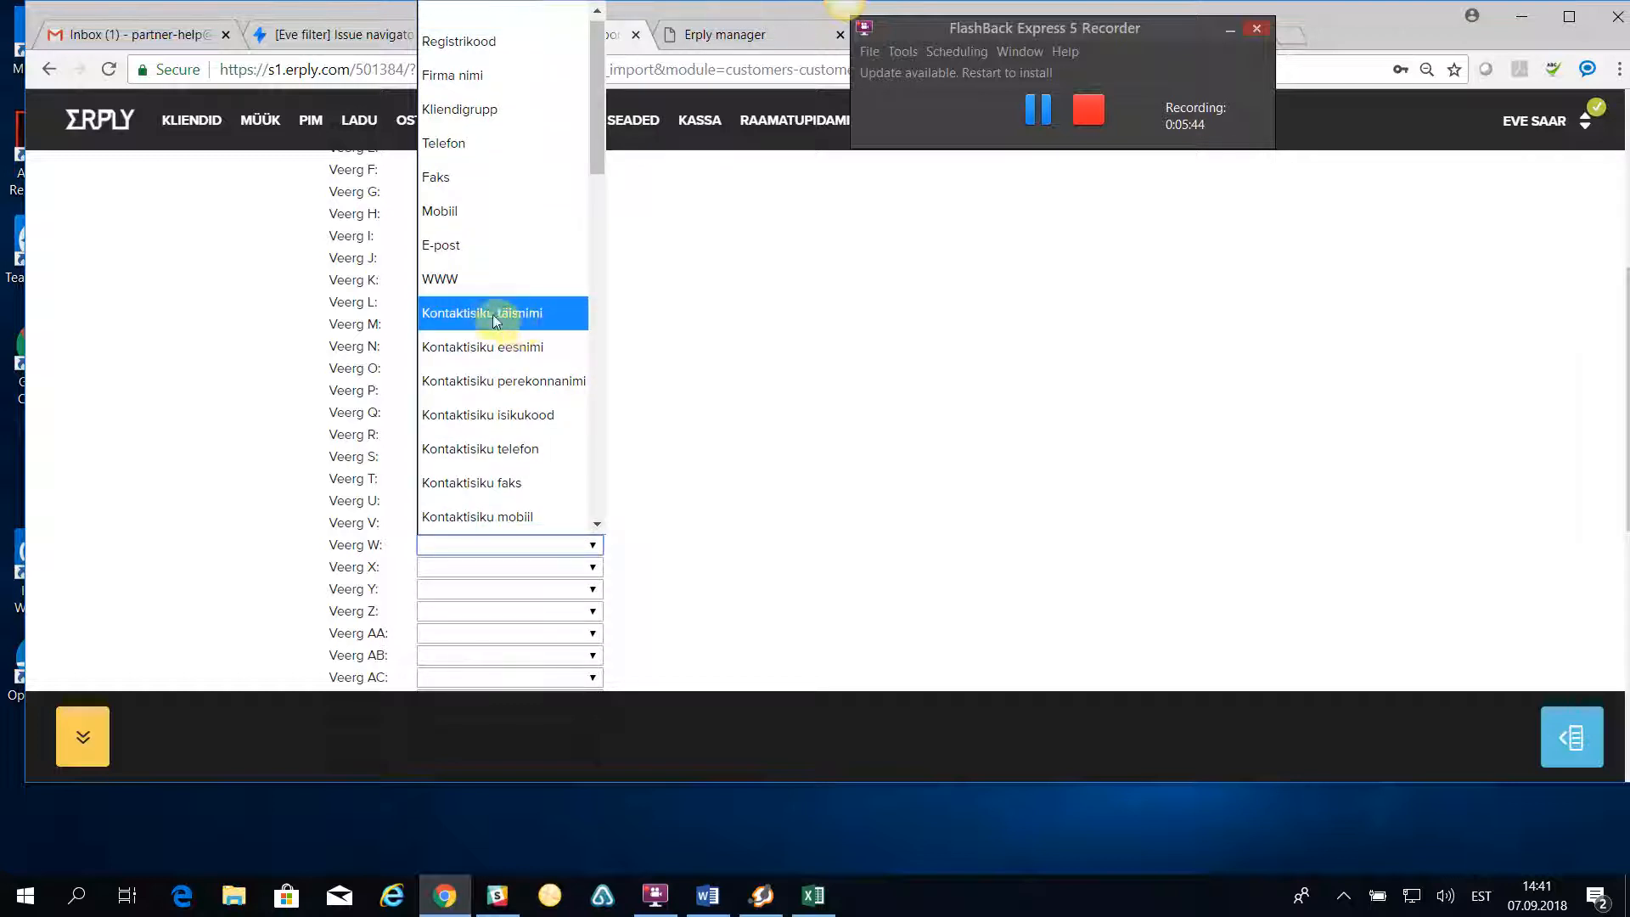
left_click(510, 348)
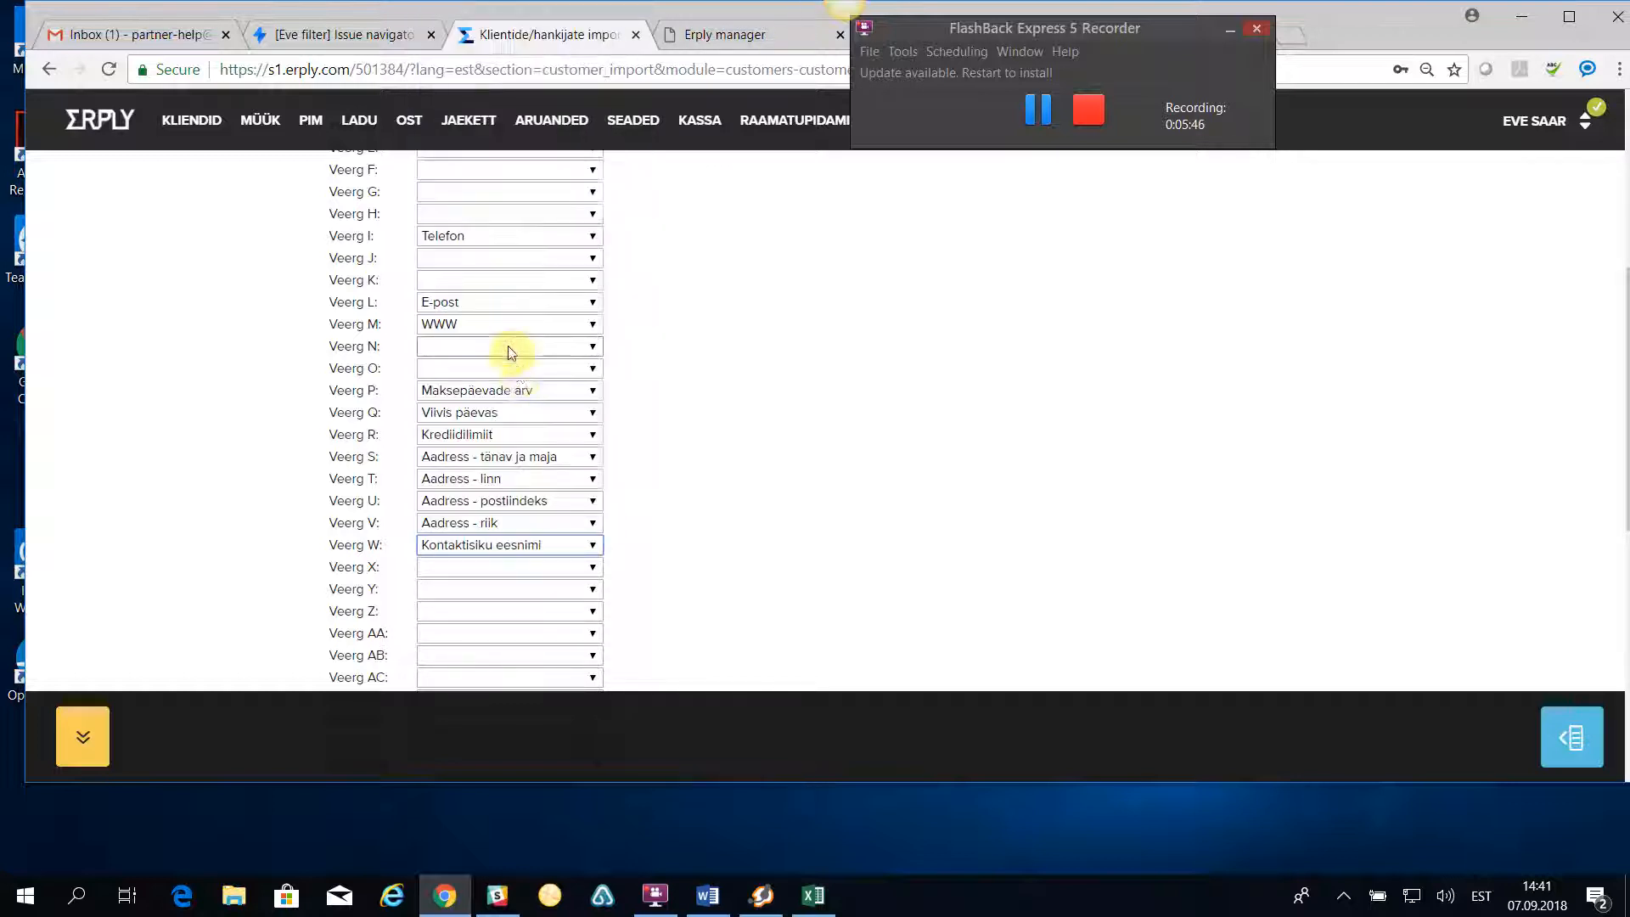
left_click(556, 566)
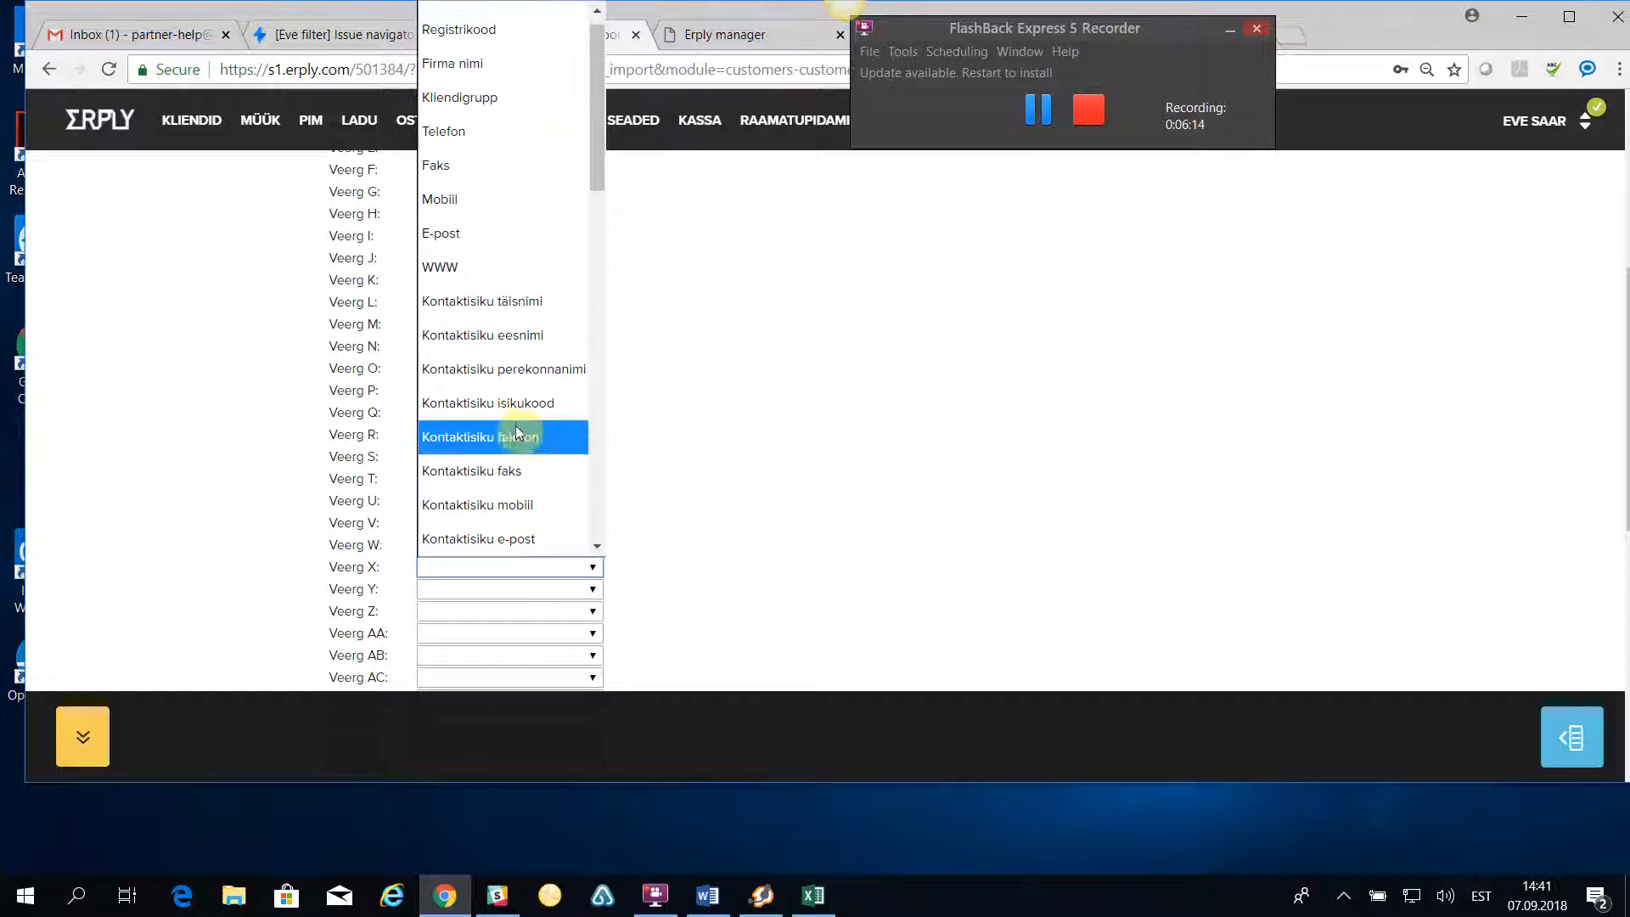
left_click(524, 371)
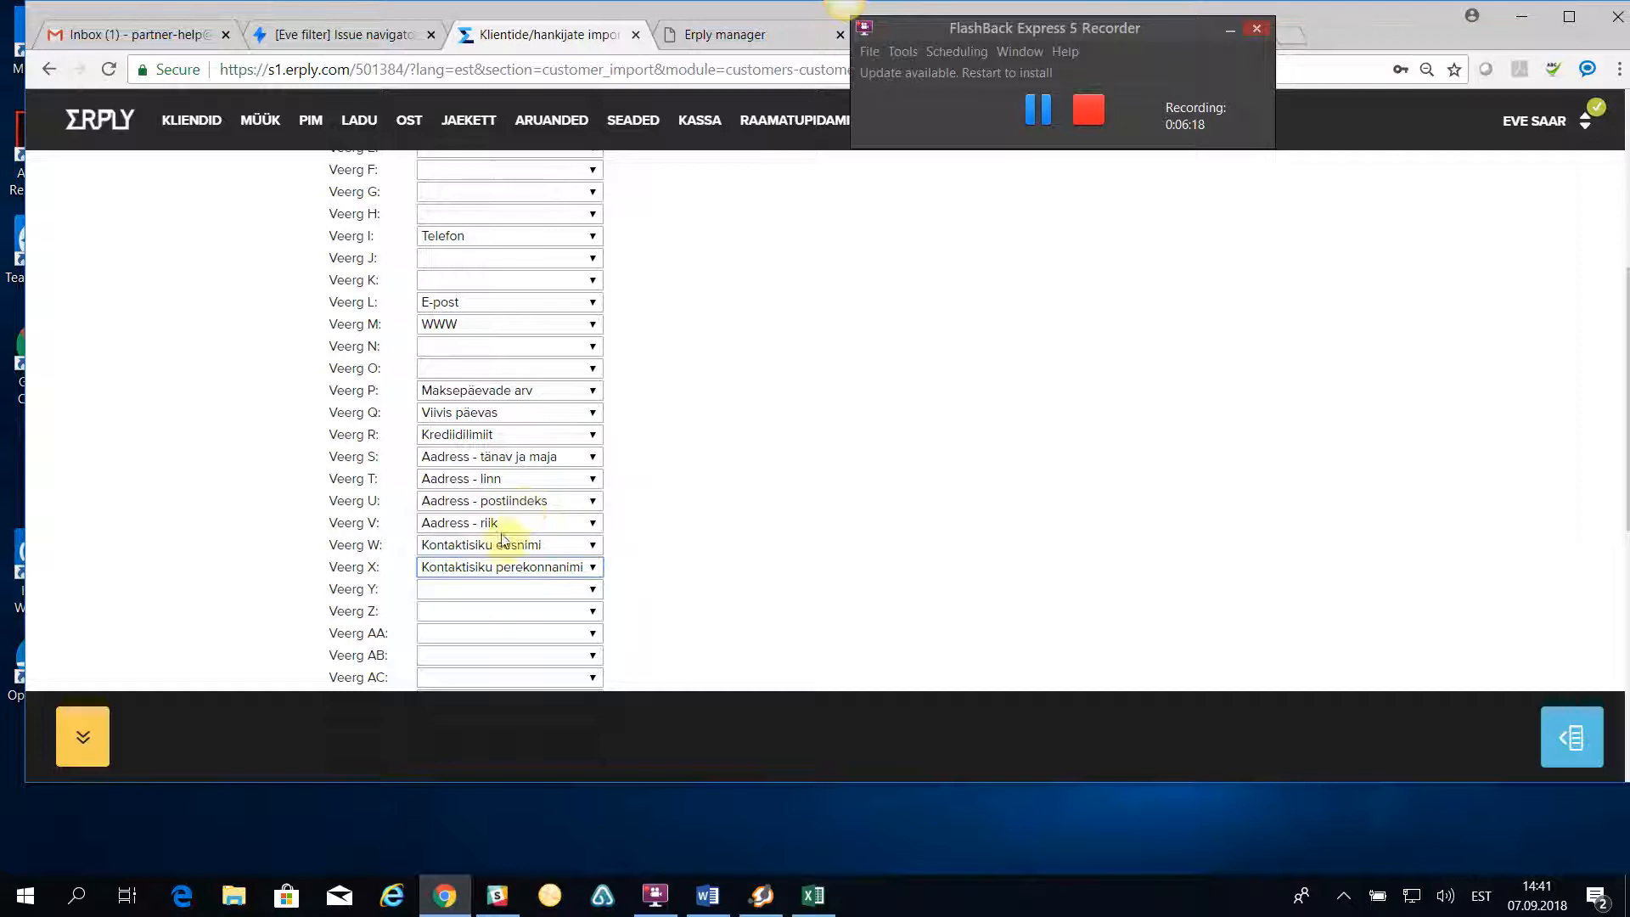
- Map import column Y to Kliendikaardi kood and column Z to Kontaktisiku telefon
left_click(472, 594)
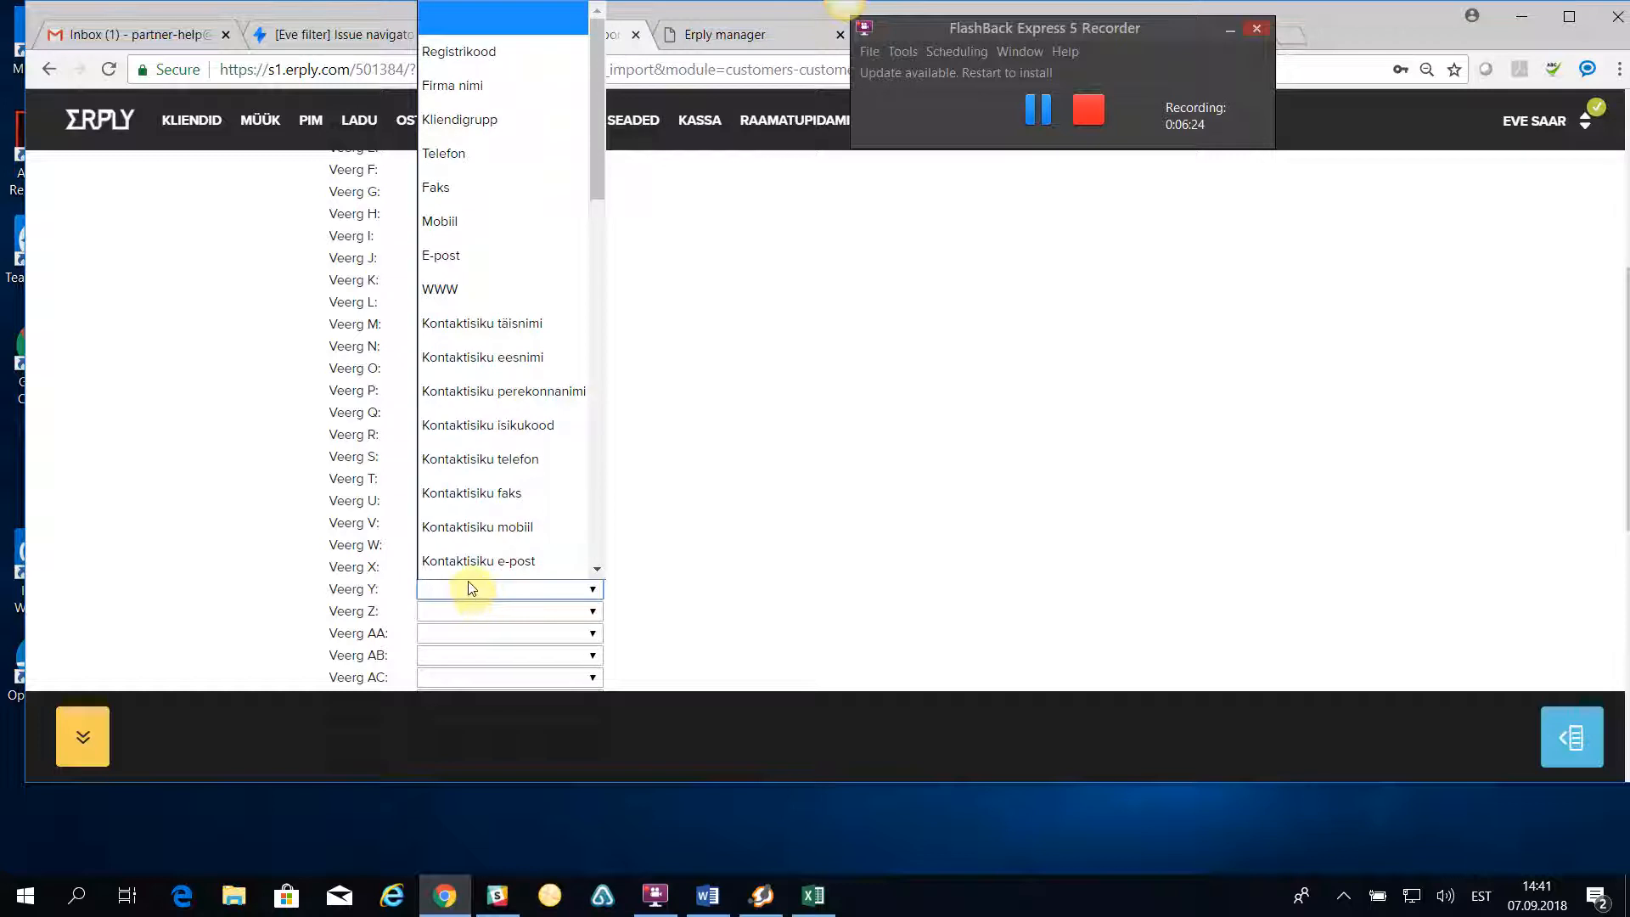
scroll(510, 528, "down", 3)
scroll(513, 528, "down", 5)
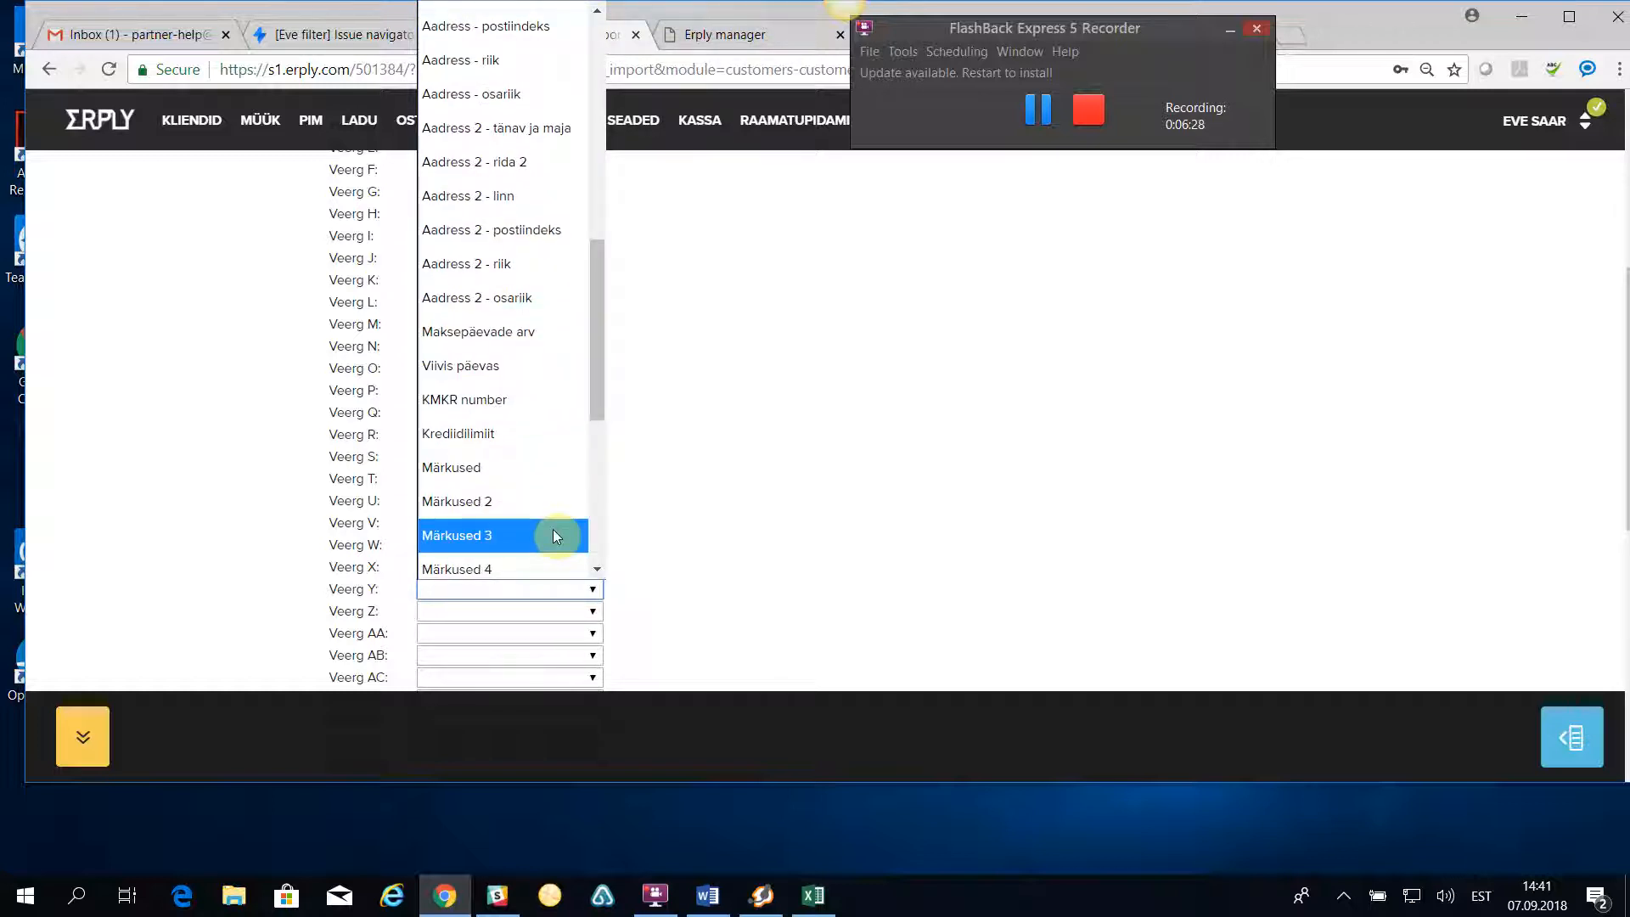
scroll(552, 528, "down", 5)
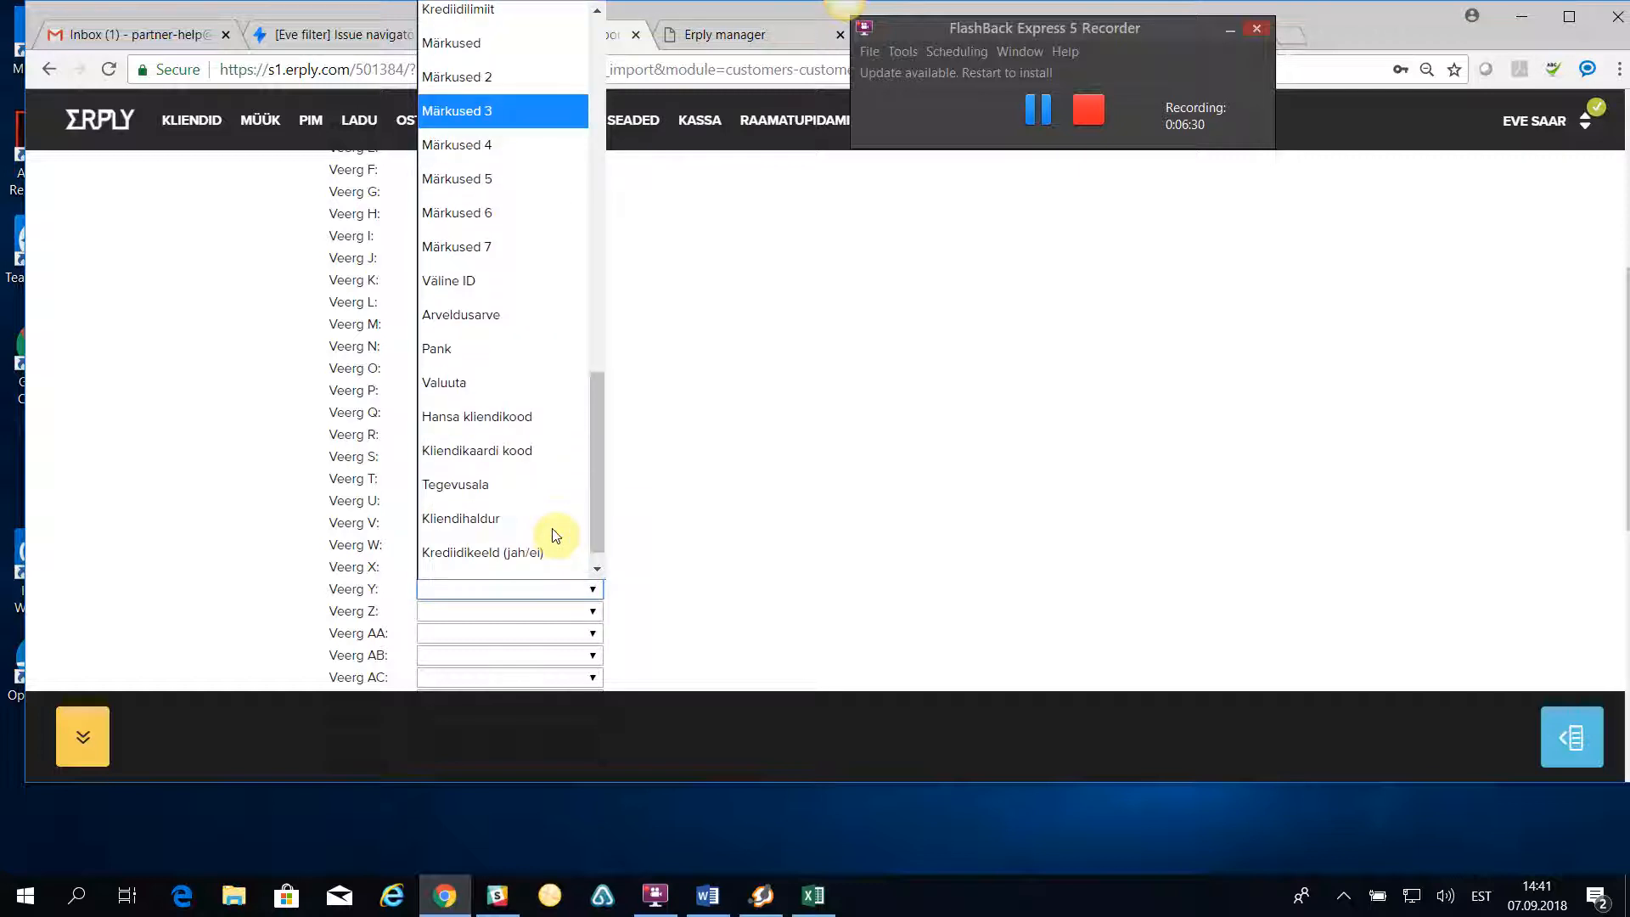
scroll(556, 534, "down", 1)
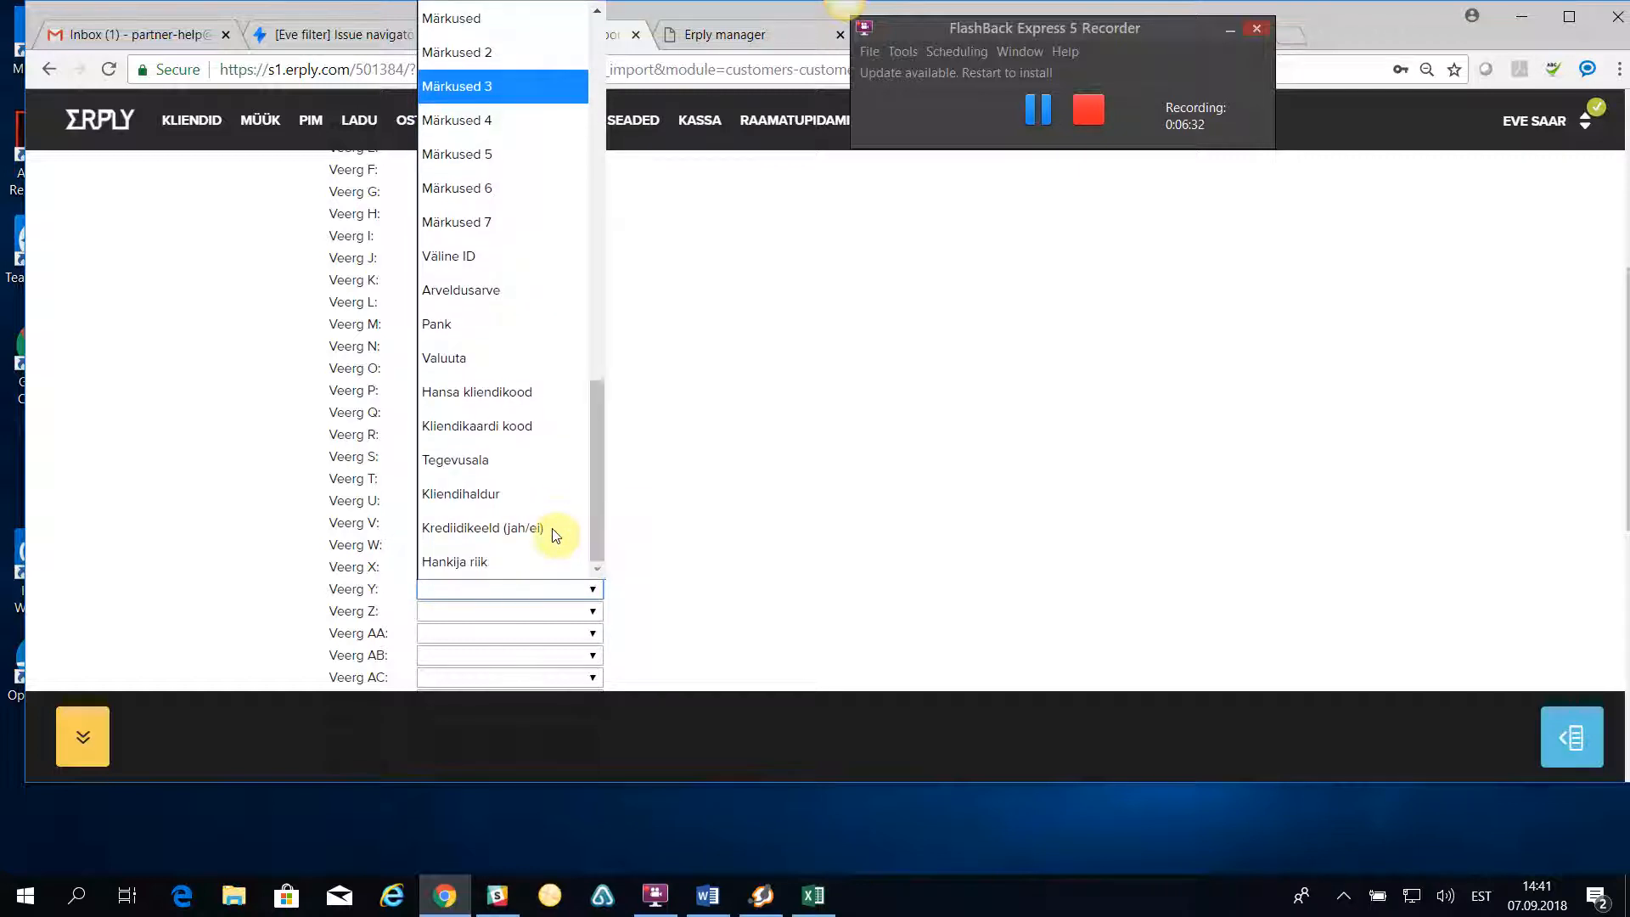
left_click(498, 427)
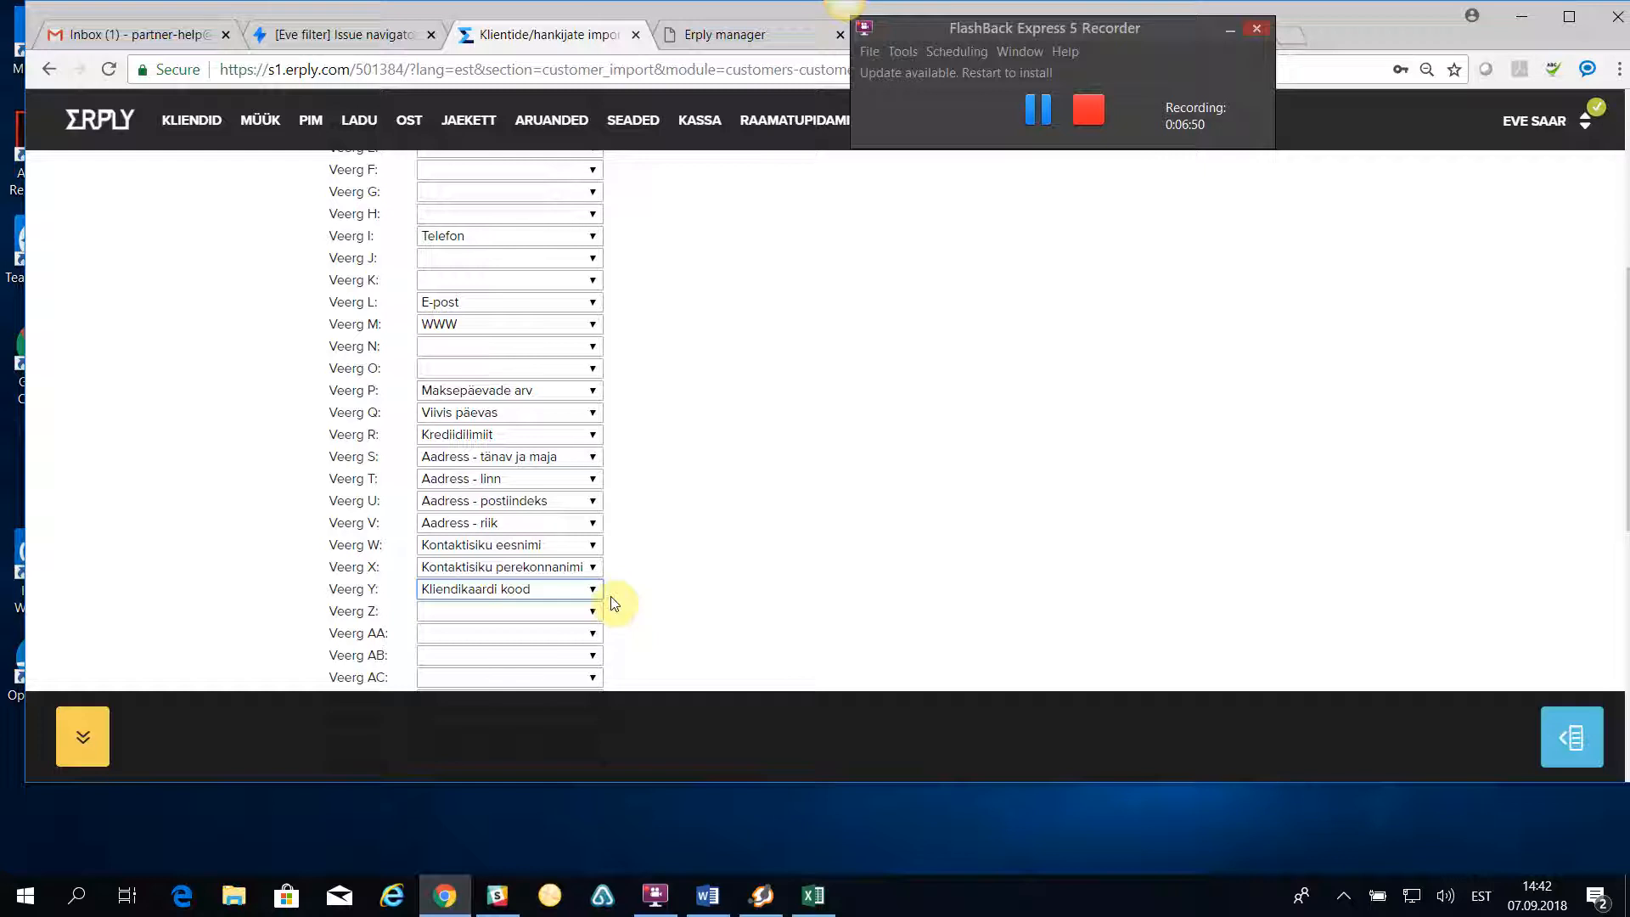
left_click(449, 611)
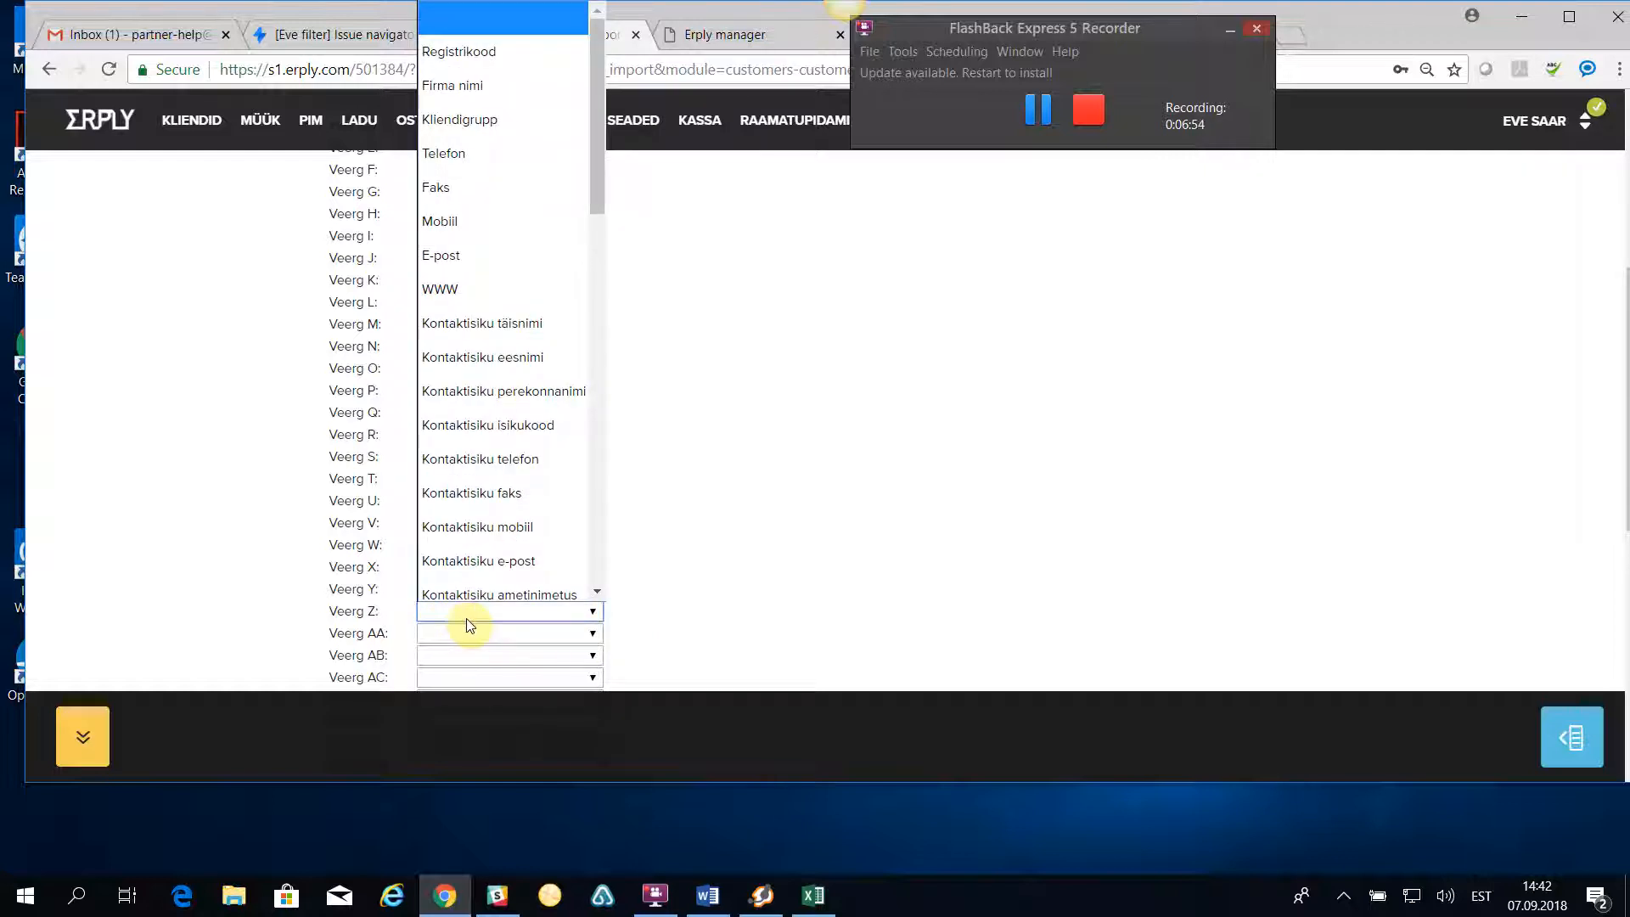
left_click(491, 448)
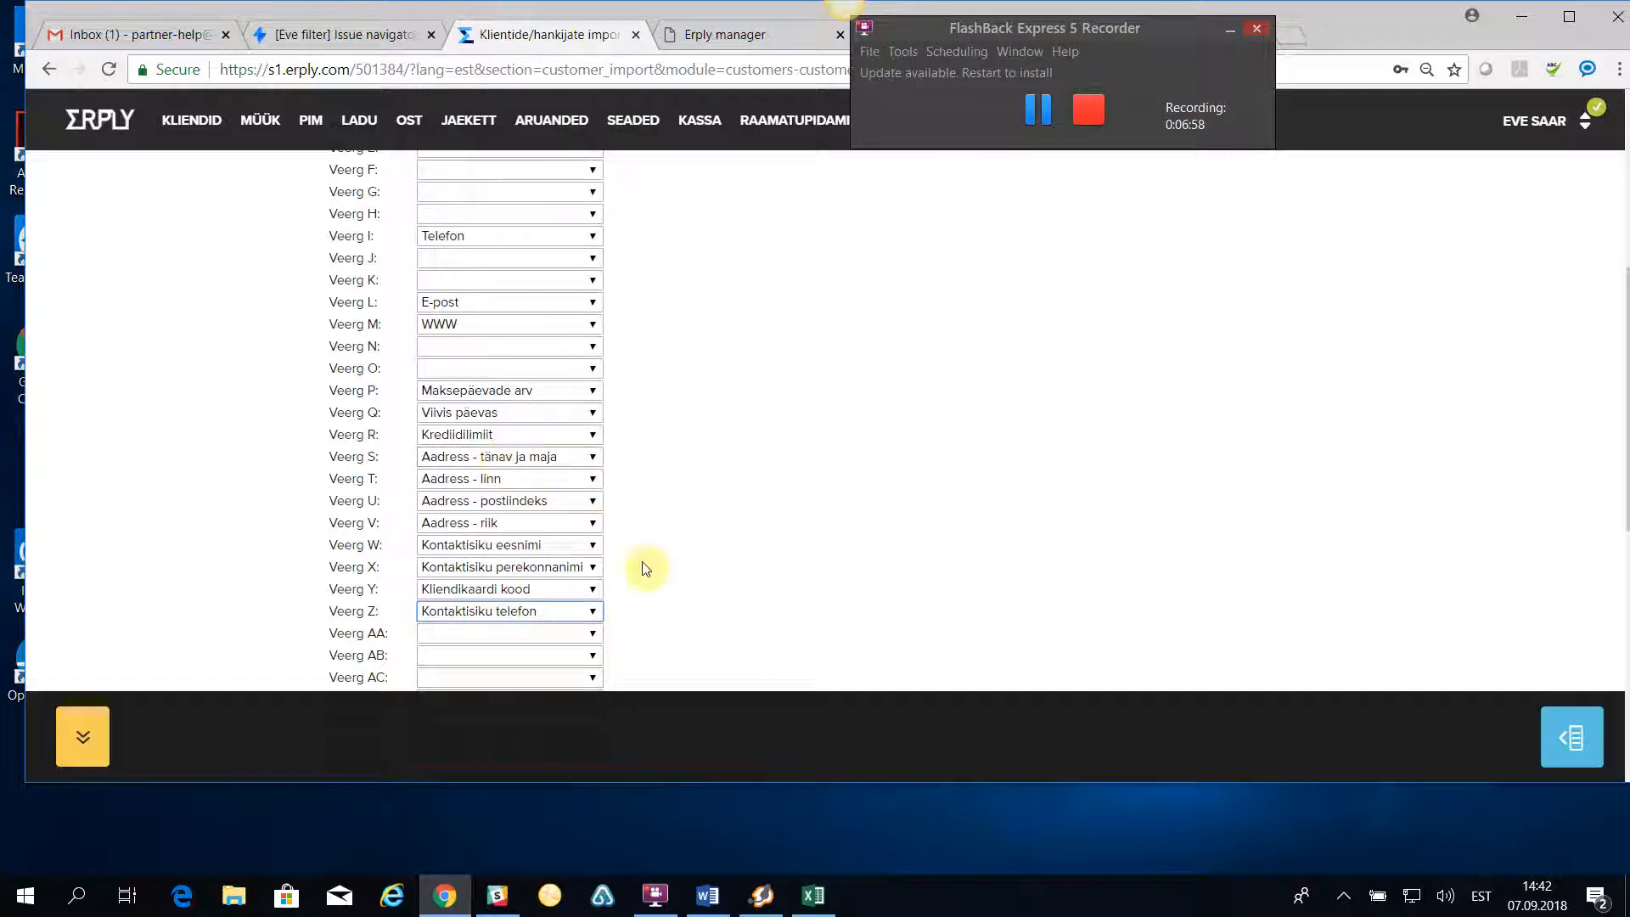
- Map import column AB to Kontaktisiku mobiil and column AC to Kontaktisiku e-post
scroll(638, 619, "down", 1)
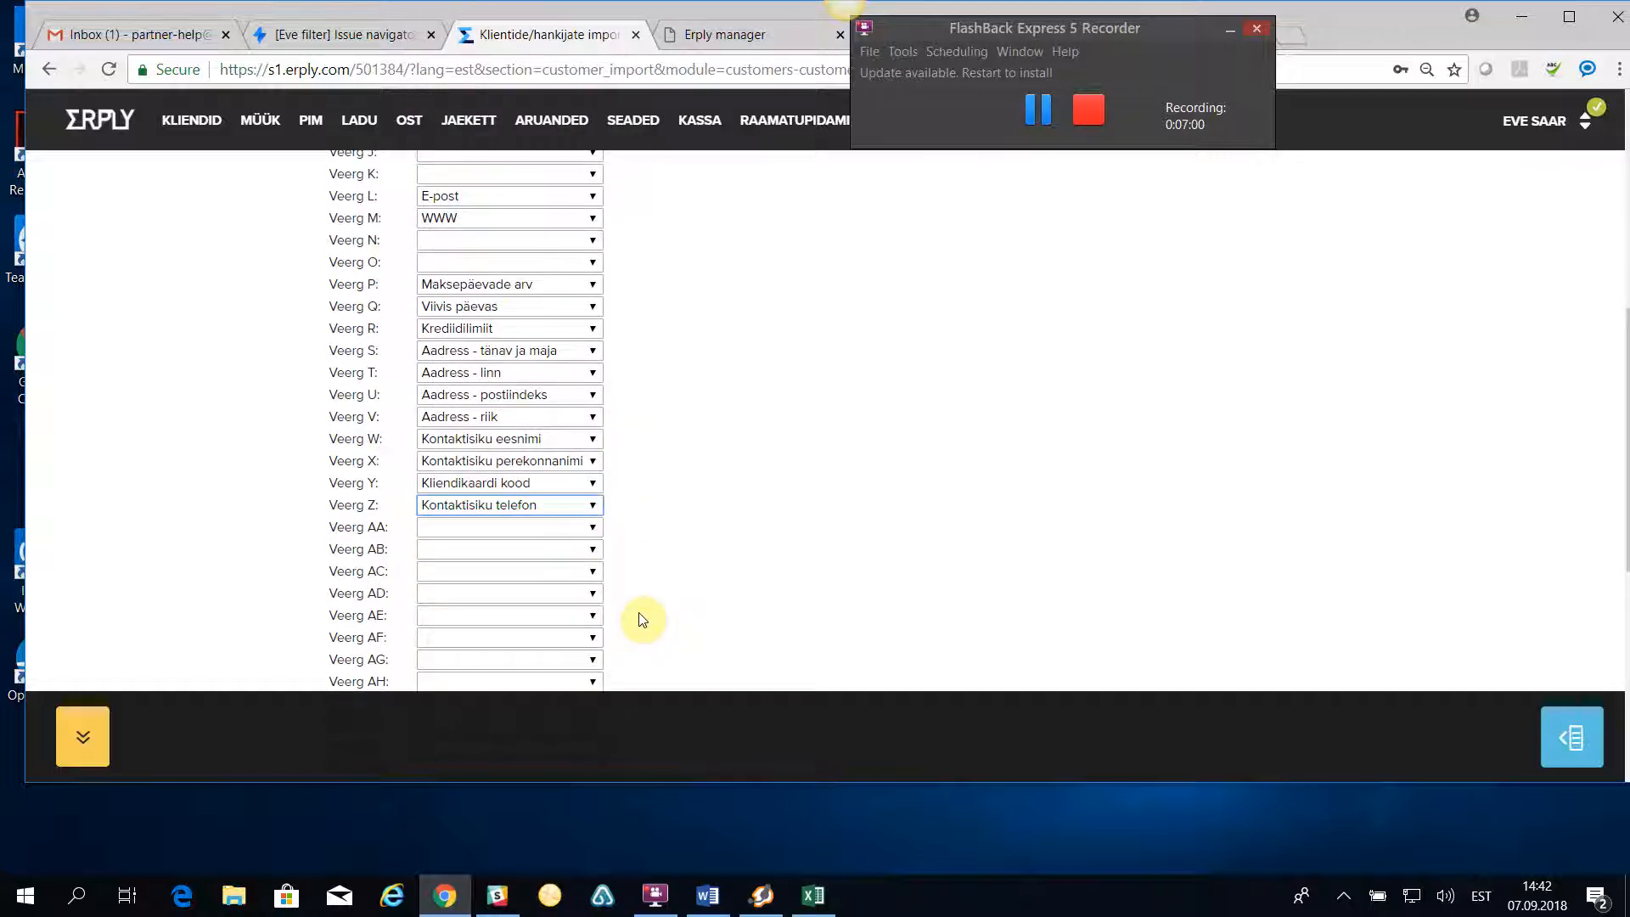
left_click(461, 552)
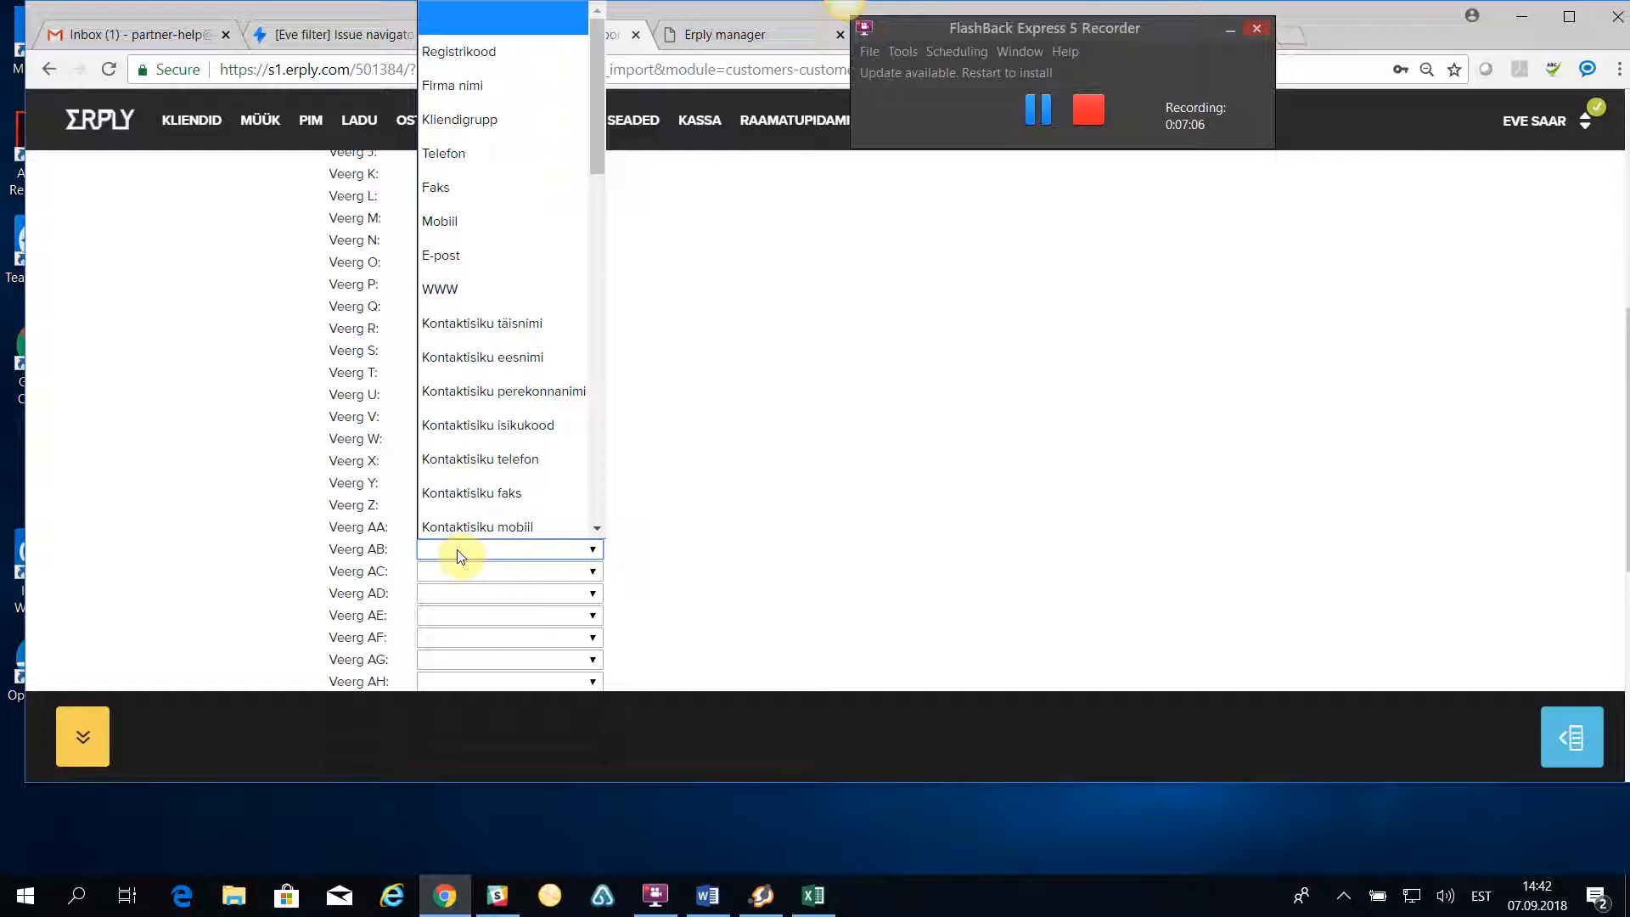
left_click(461, 525)
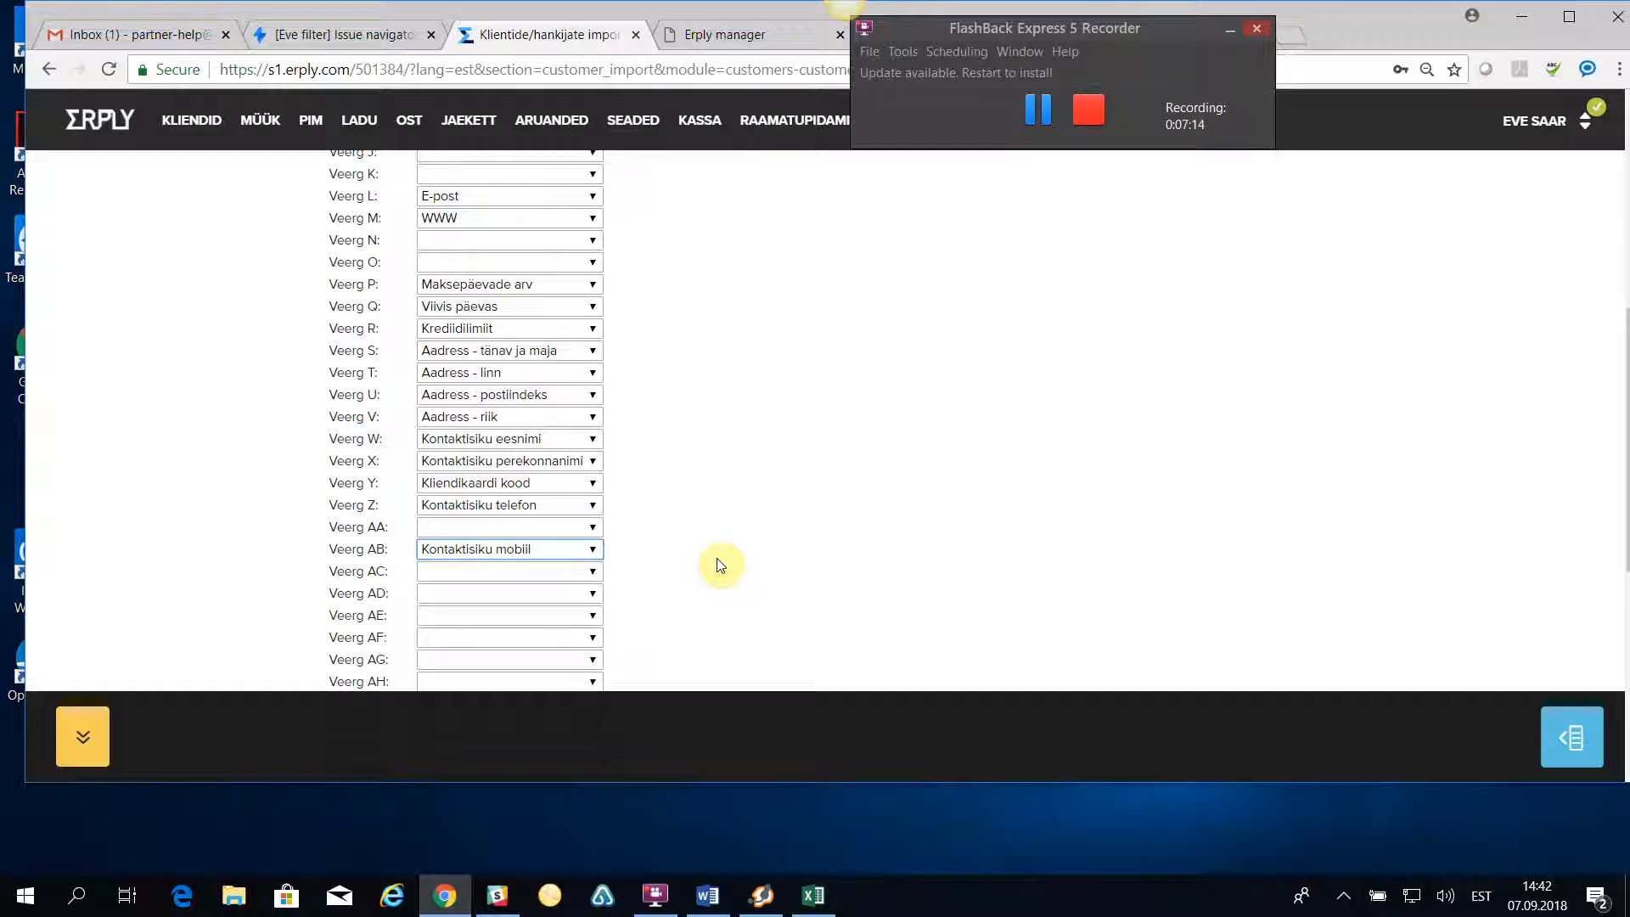
left_click(462, 582)
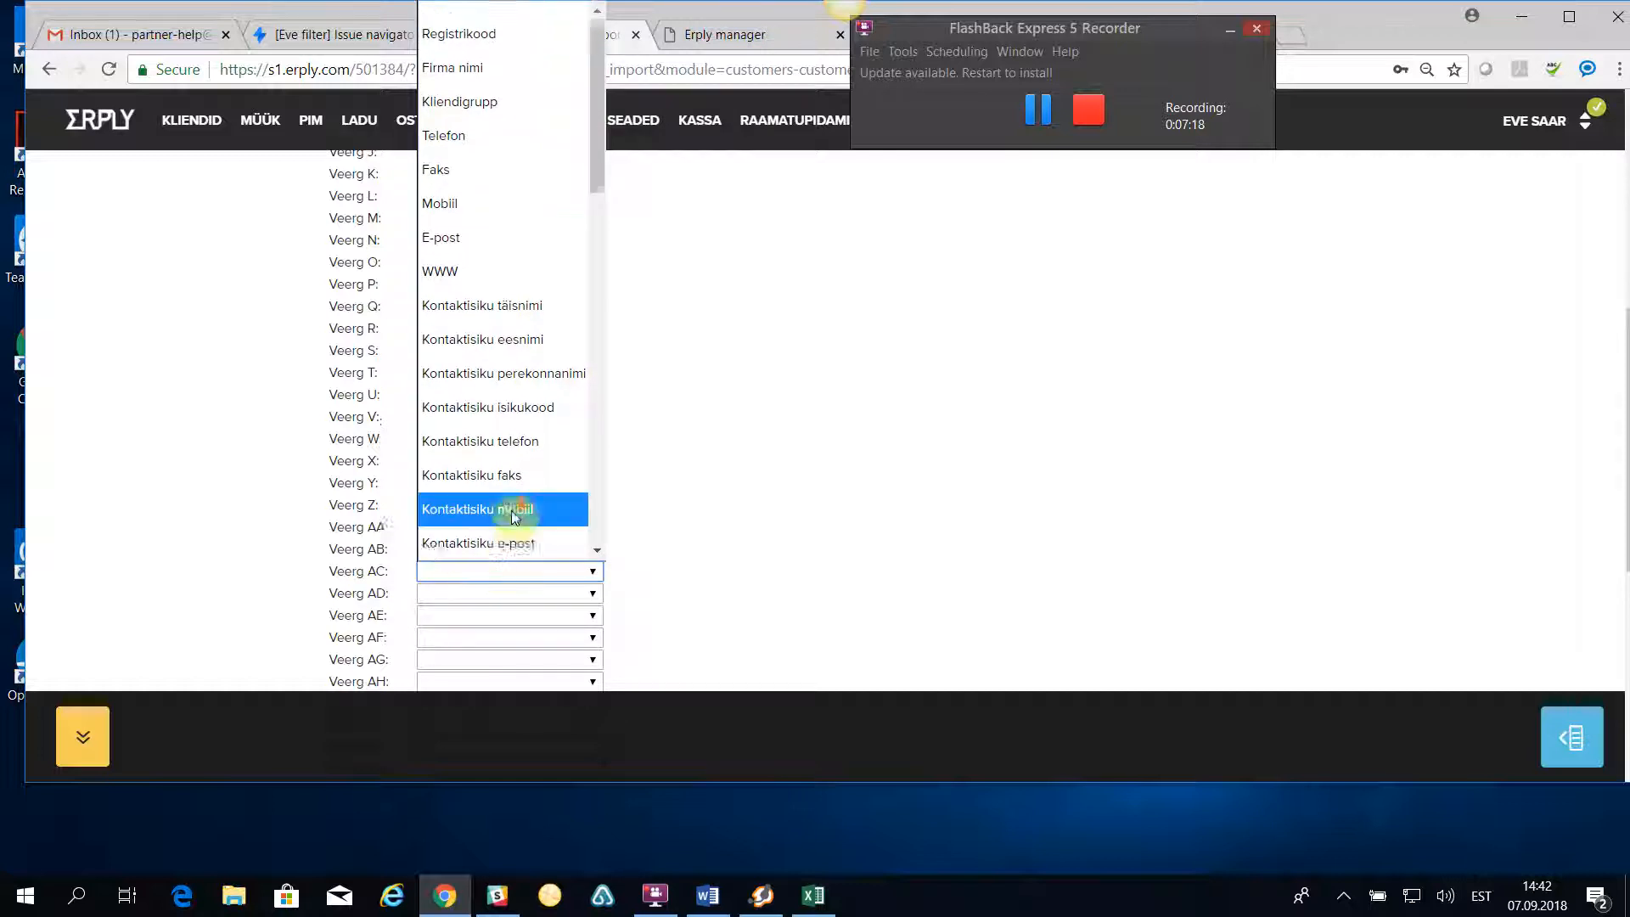
scroll(514, 517, "down", 2)
left_click(497, 342)
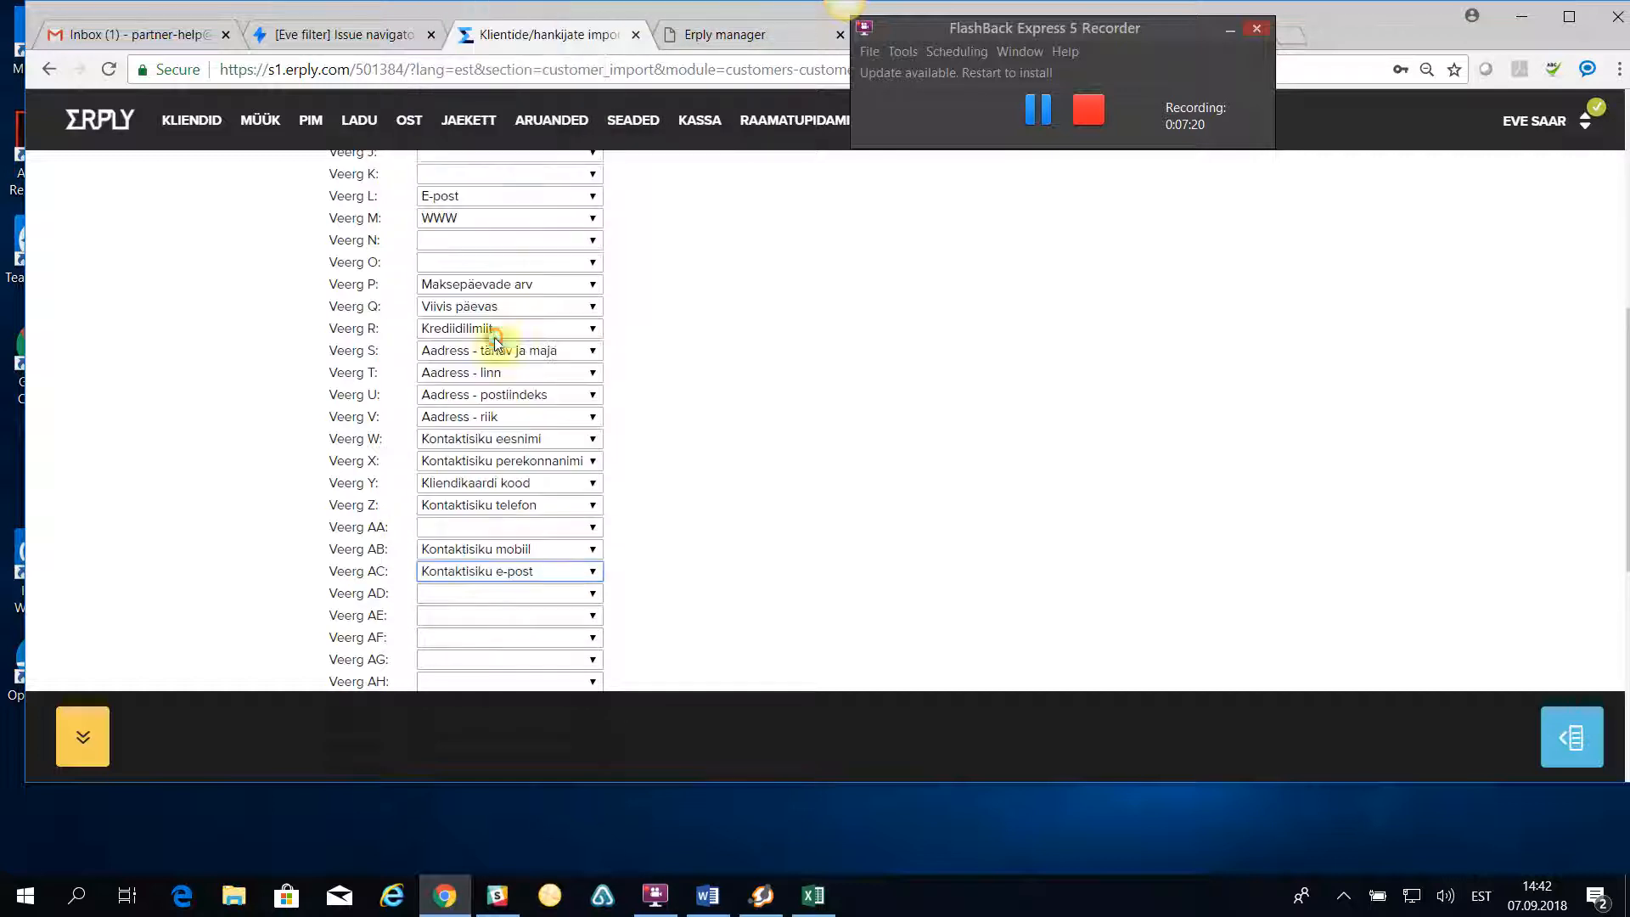
scroll(528, 305, "up", 3)
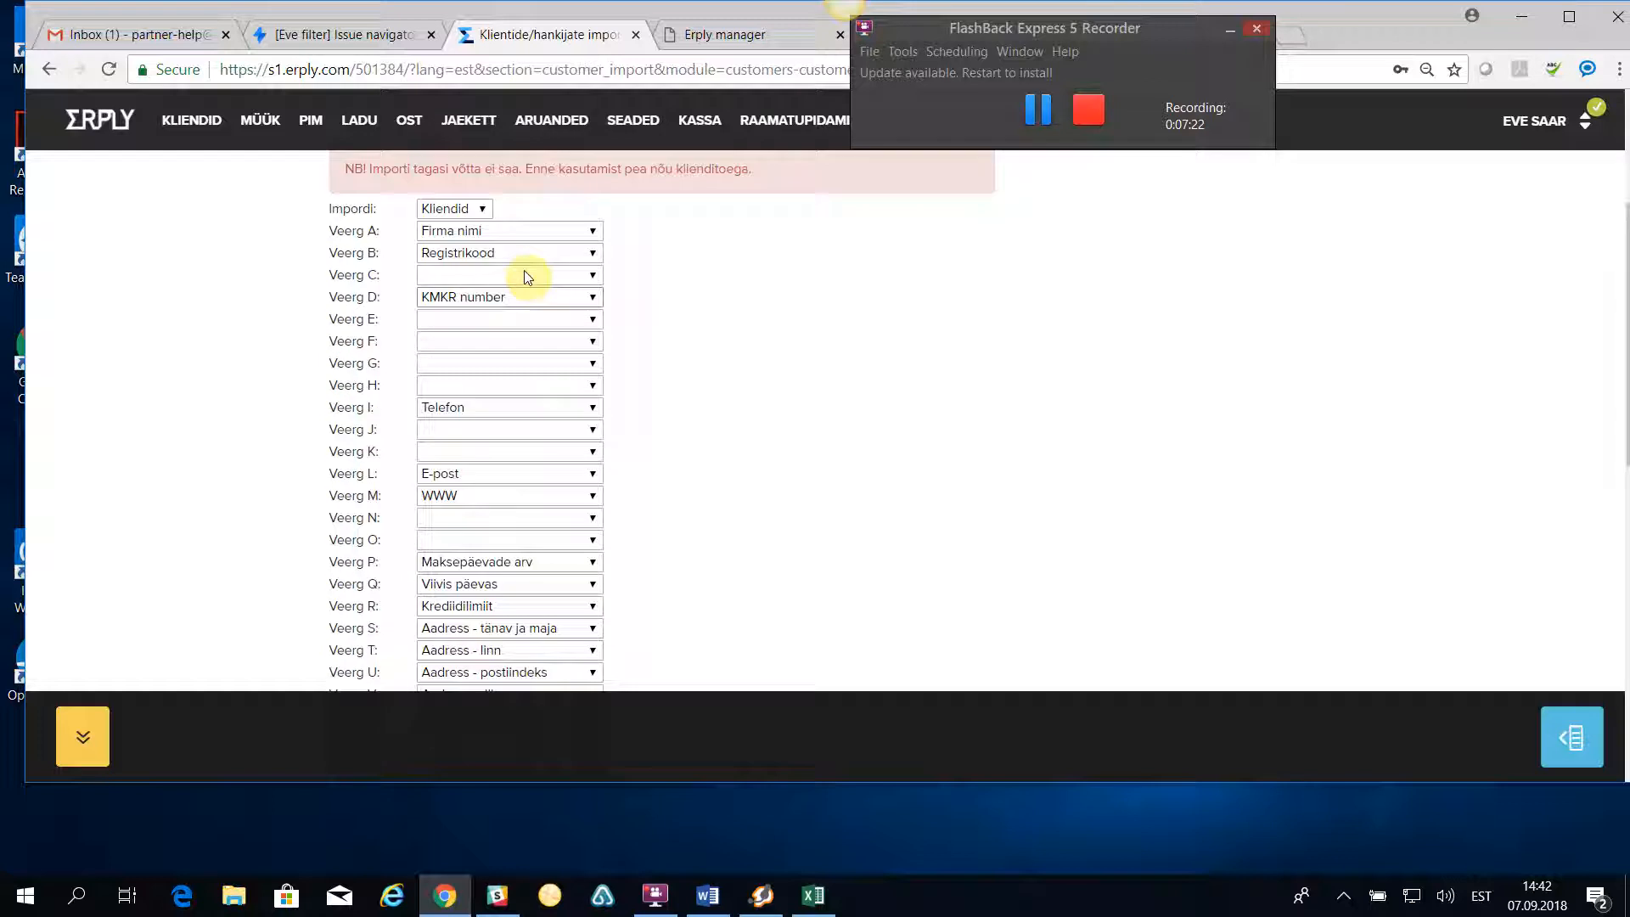
scroll(527, 280, "up", 2)
scroll(543, 331, "down", 8)
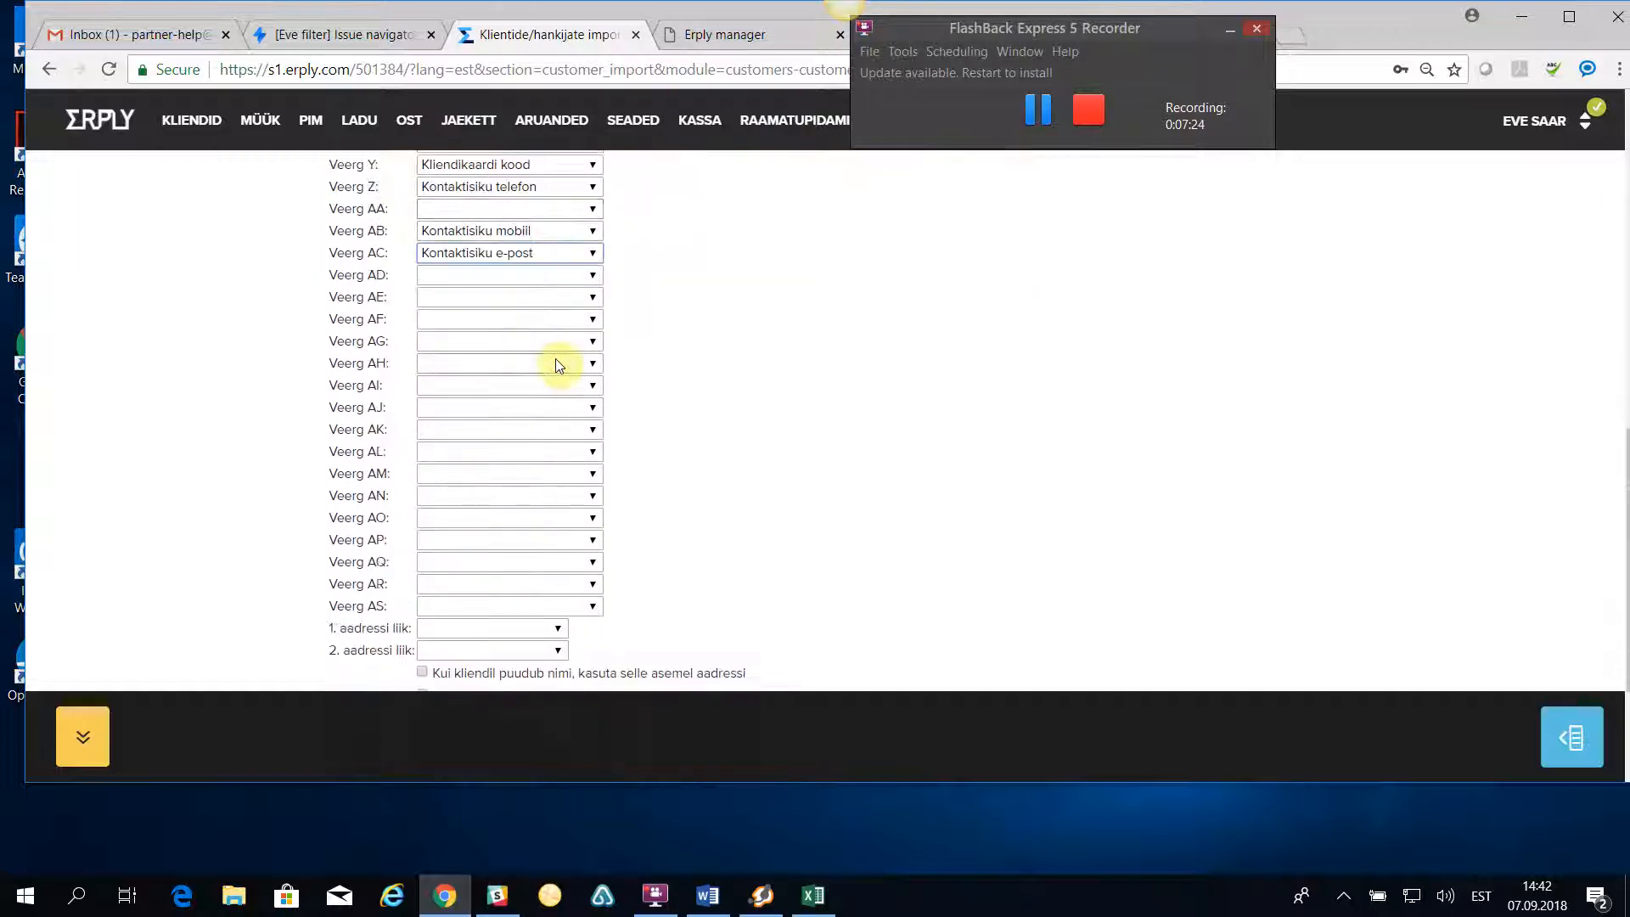
- Set the first address type to postiaadress and mark the file's first row as the header row
scroll(556, 364, "down", 2)
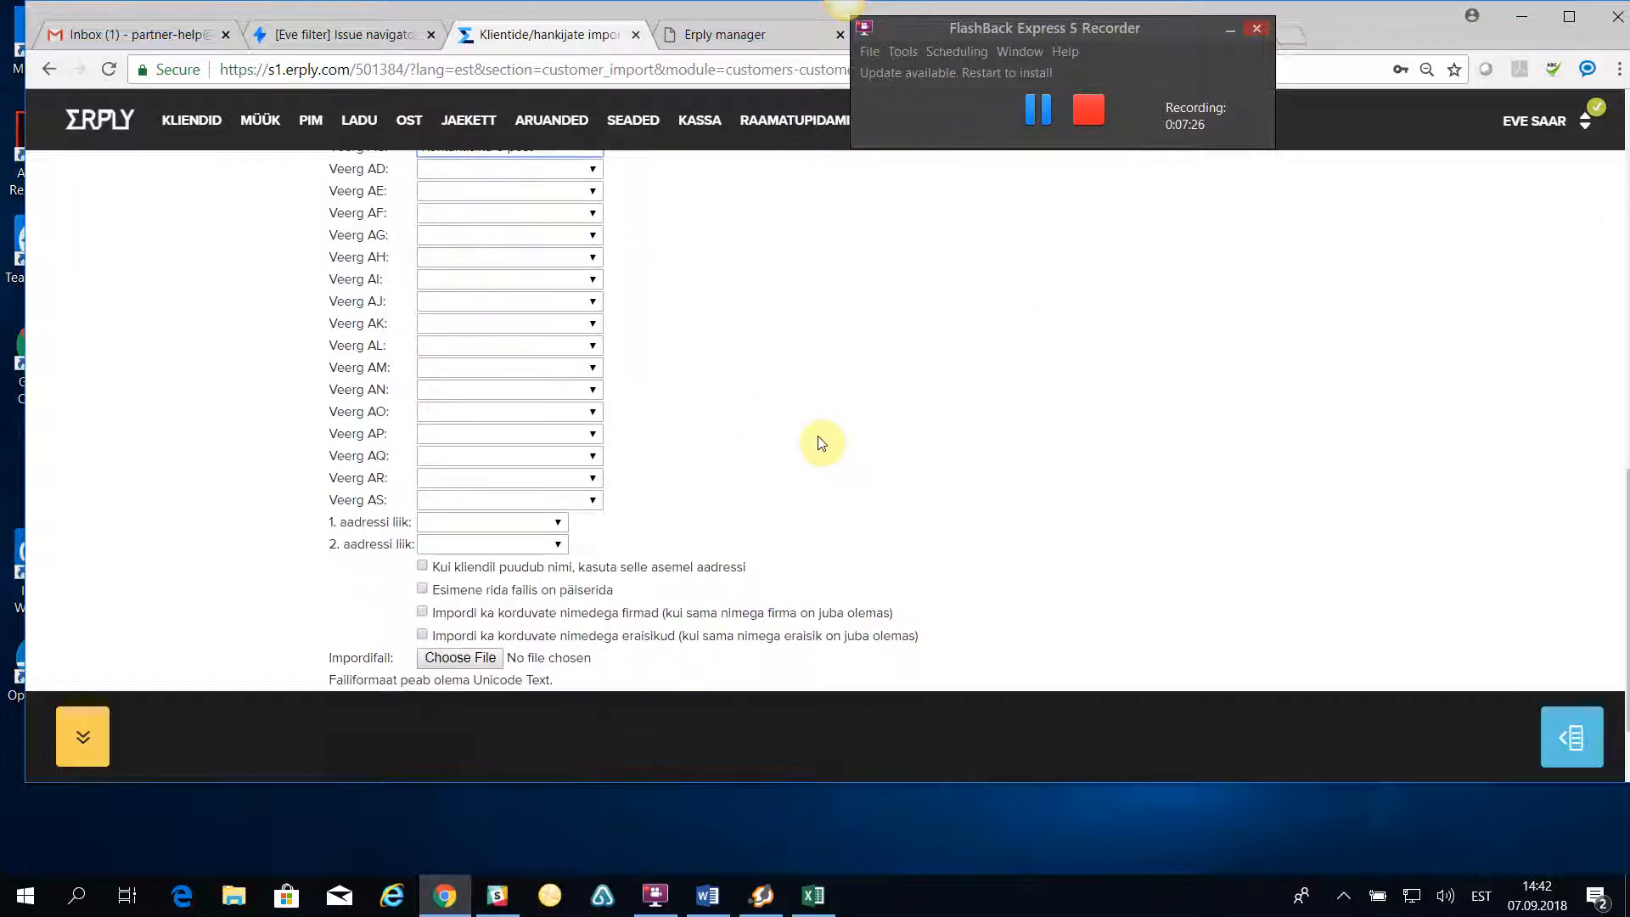
left_click(484, 523)
left_click(481, 582)
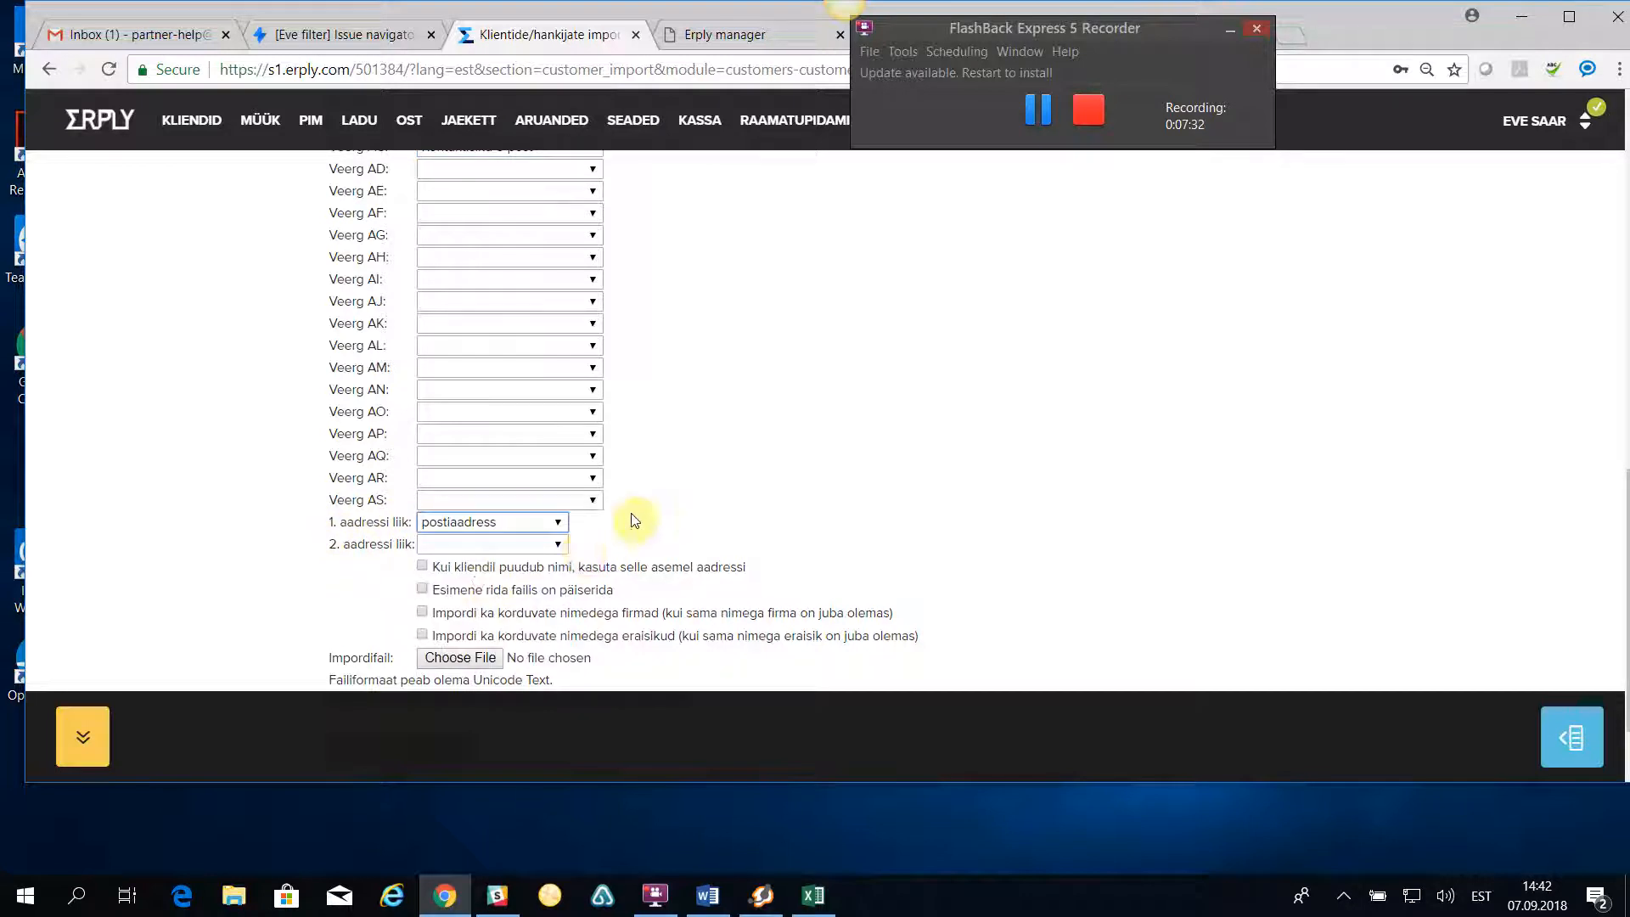
scroll(632, 519, "down", 1)
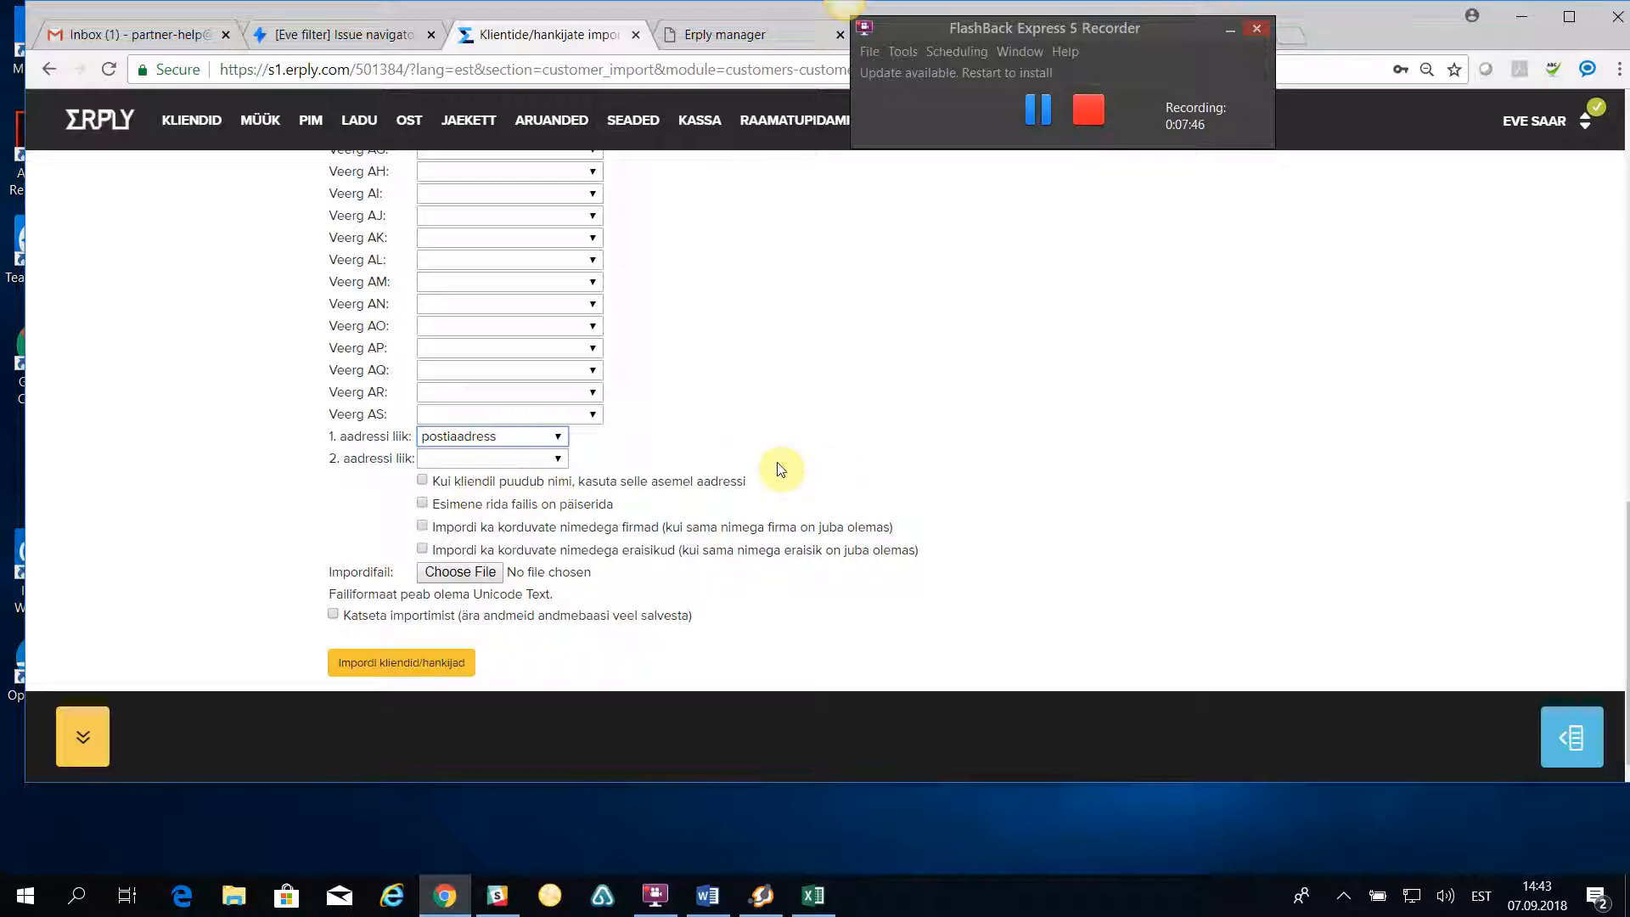
left_click(422, 504)
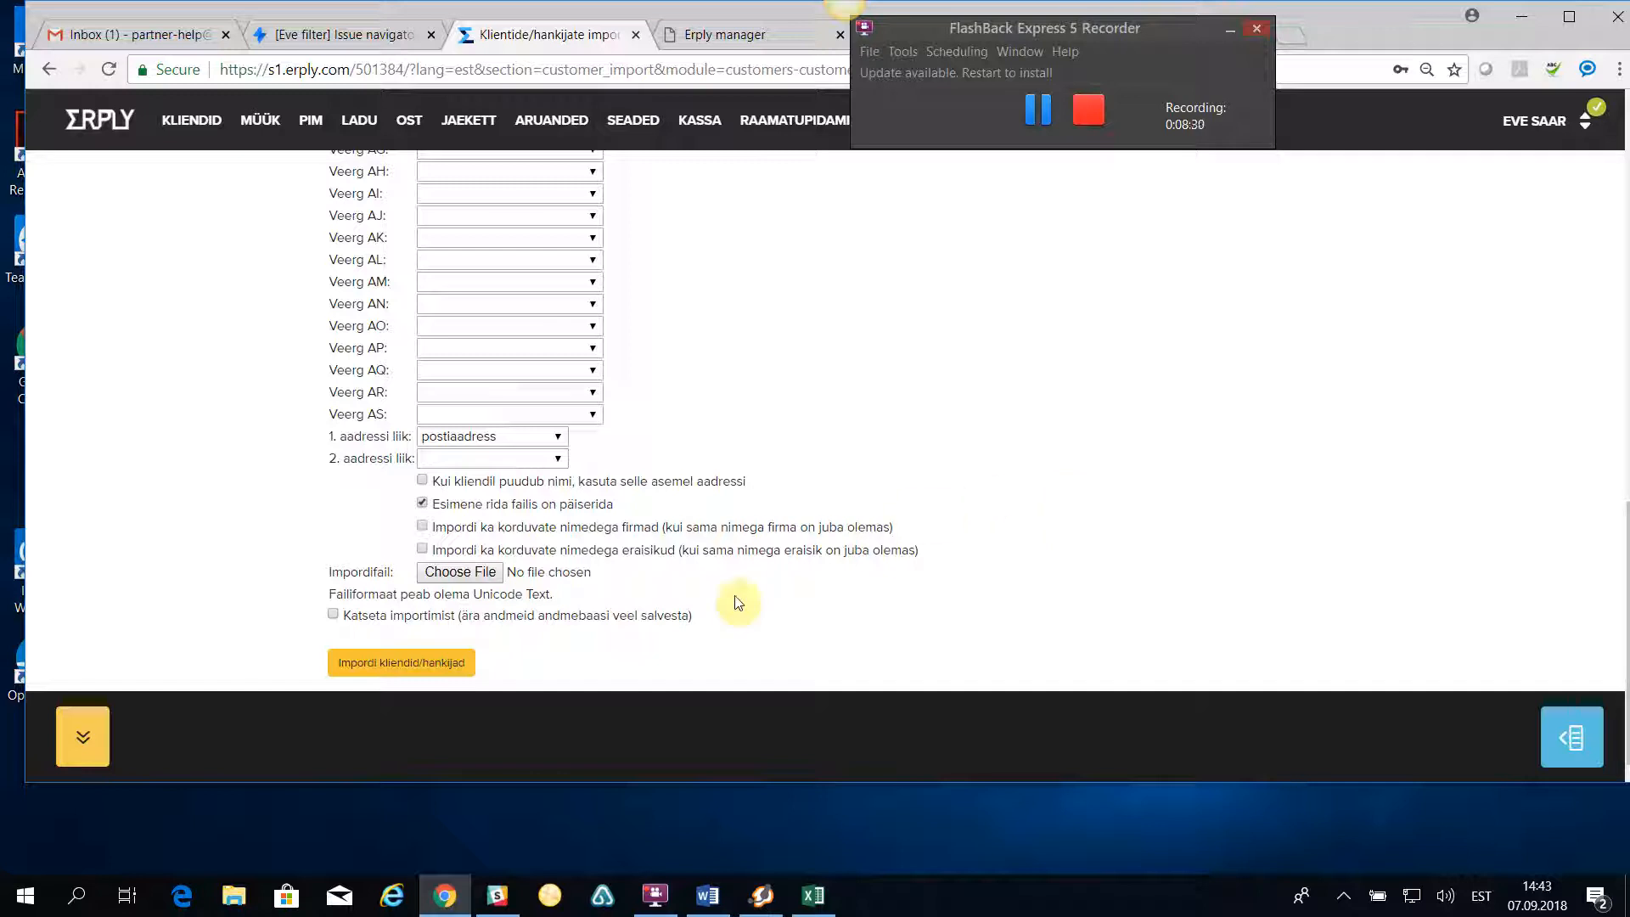
- Choose kliendid_070918_uni.txt from Documents as the import file, filtering the files by modified date 7 September 2018
left_click(452, 573)
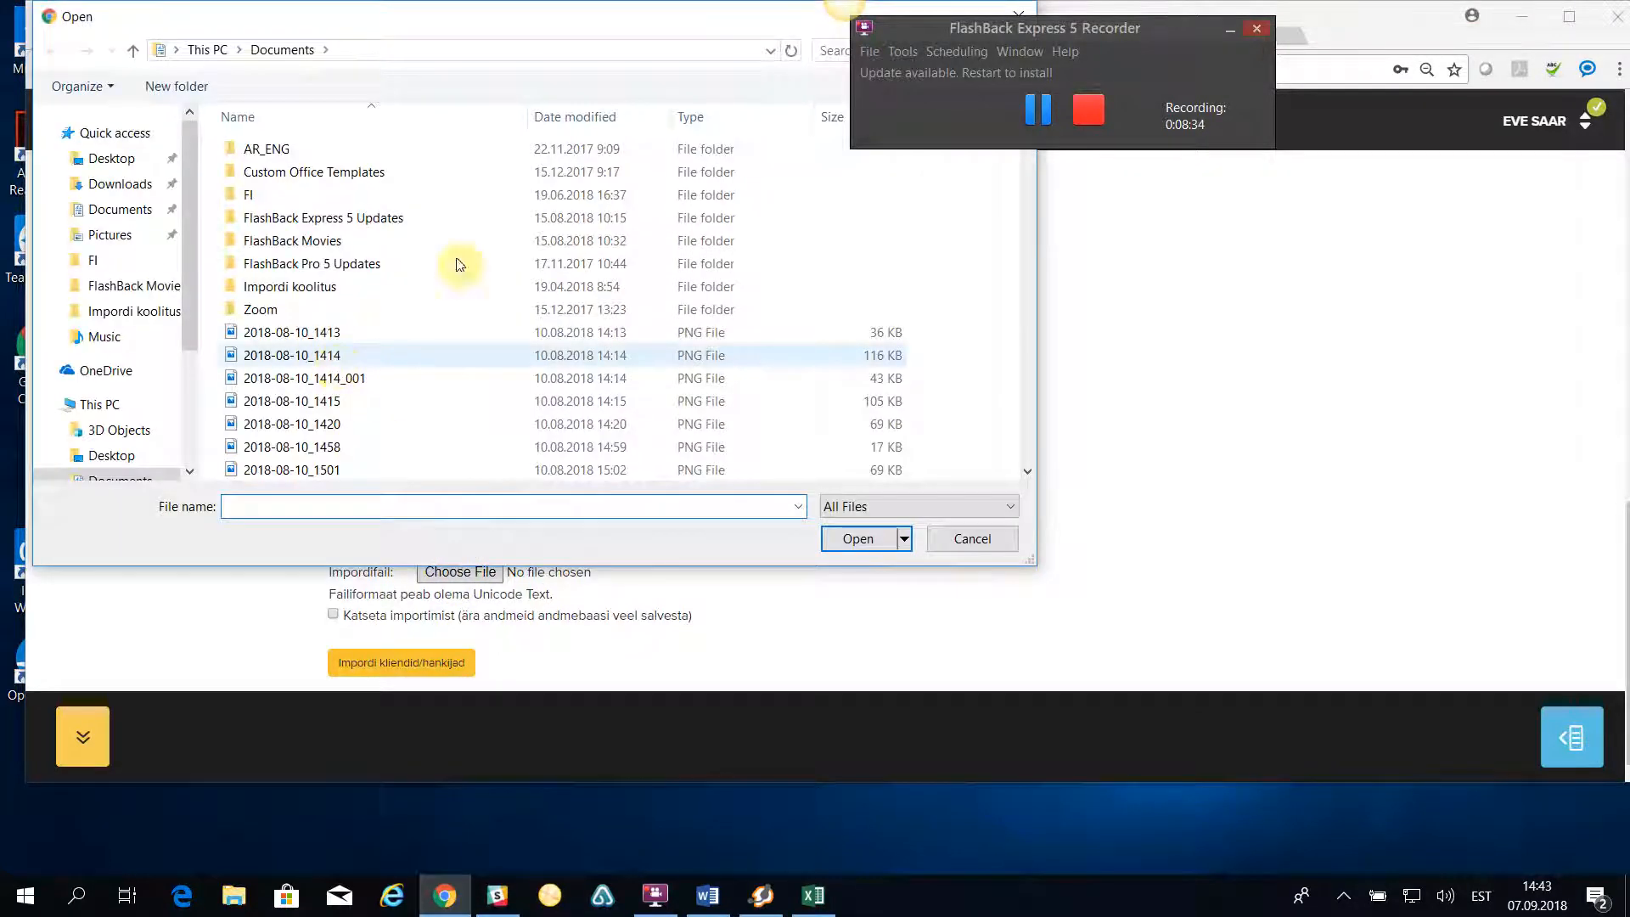
left_click(663, 118)
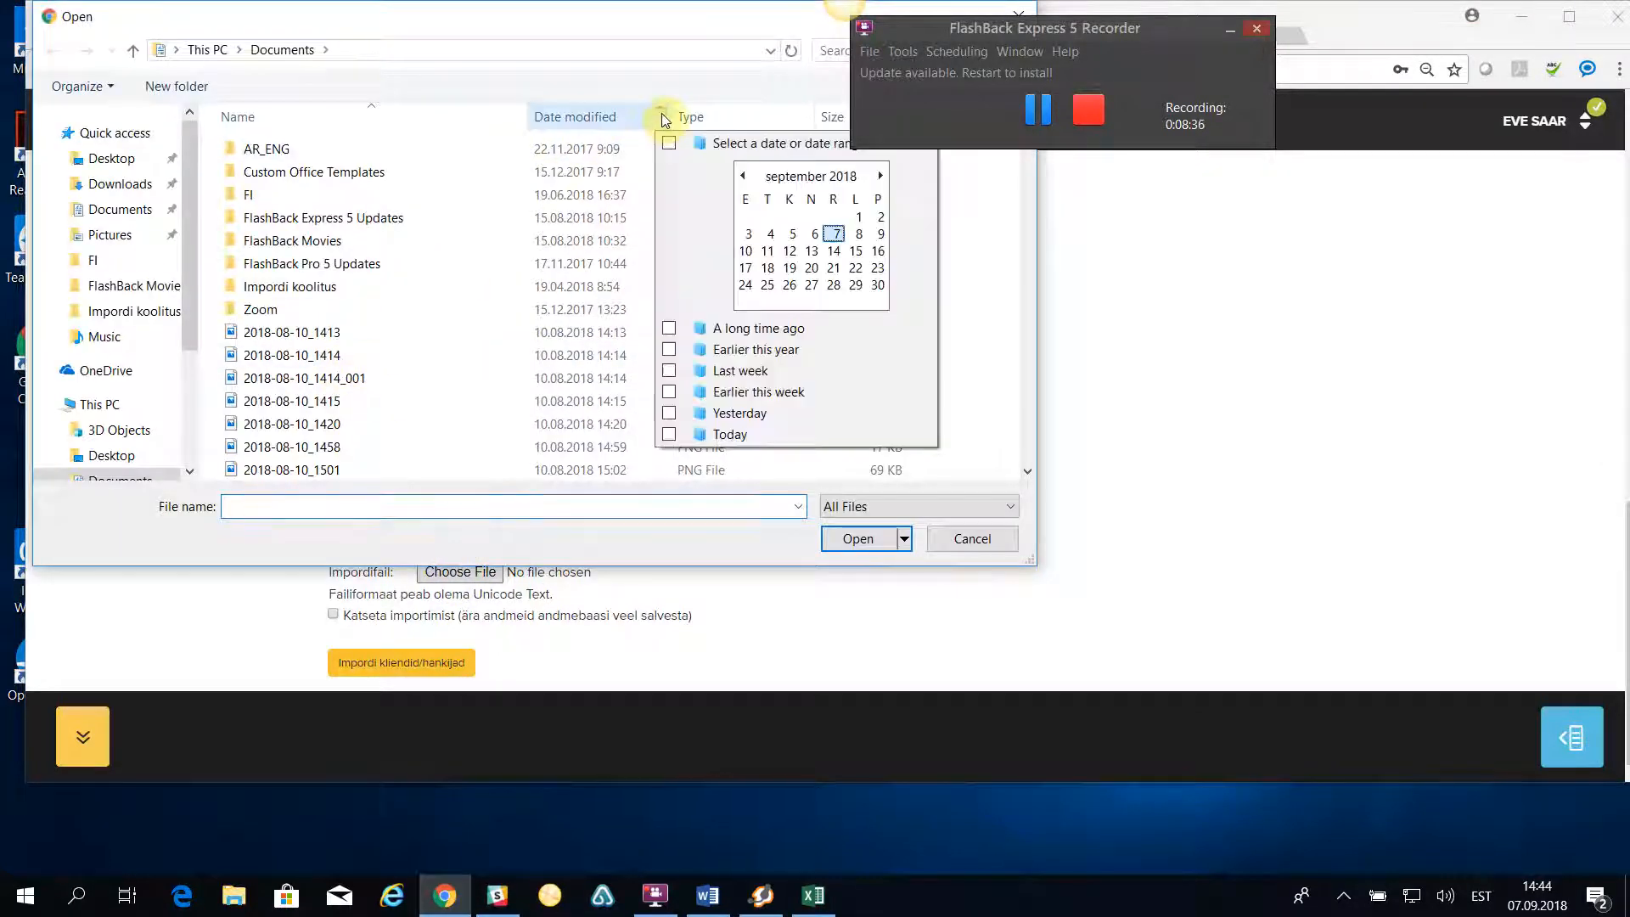
left_click(833, 234)
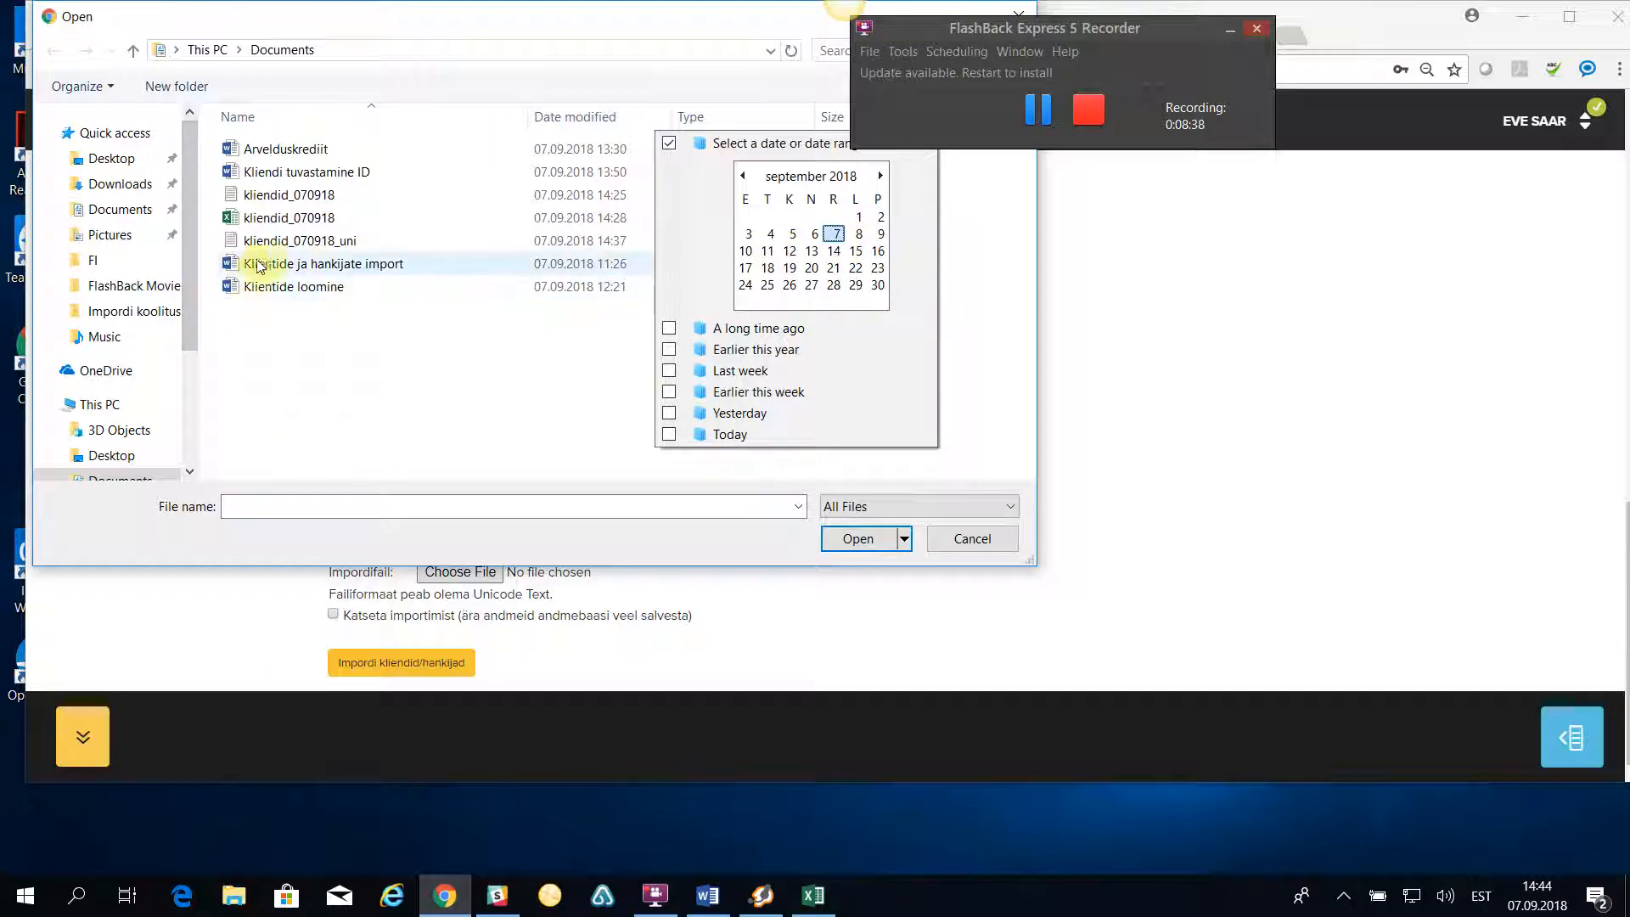
left_click(319, 242)
left_click(863, 538)
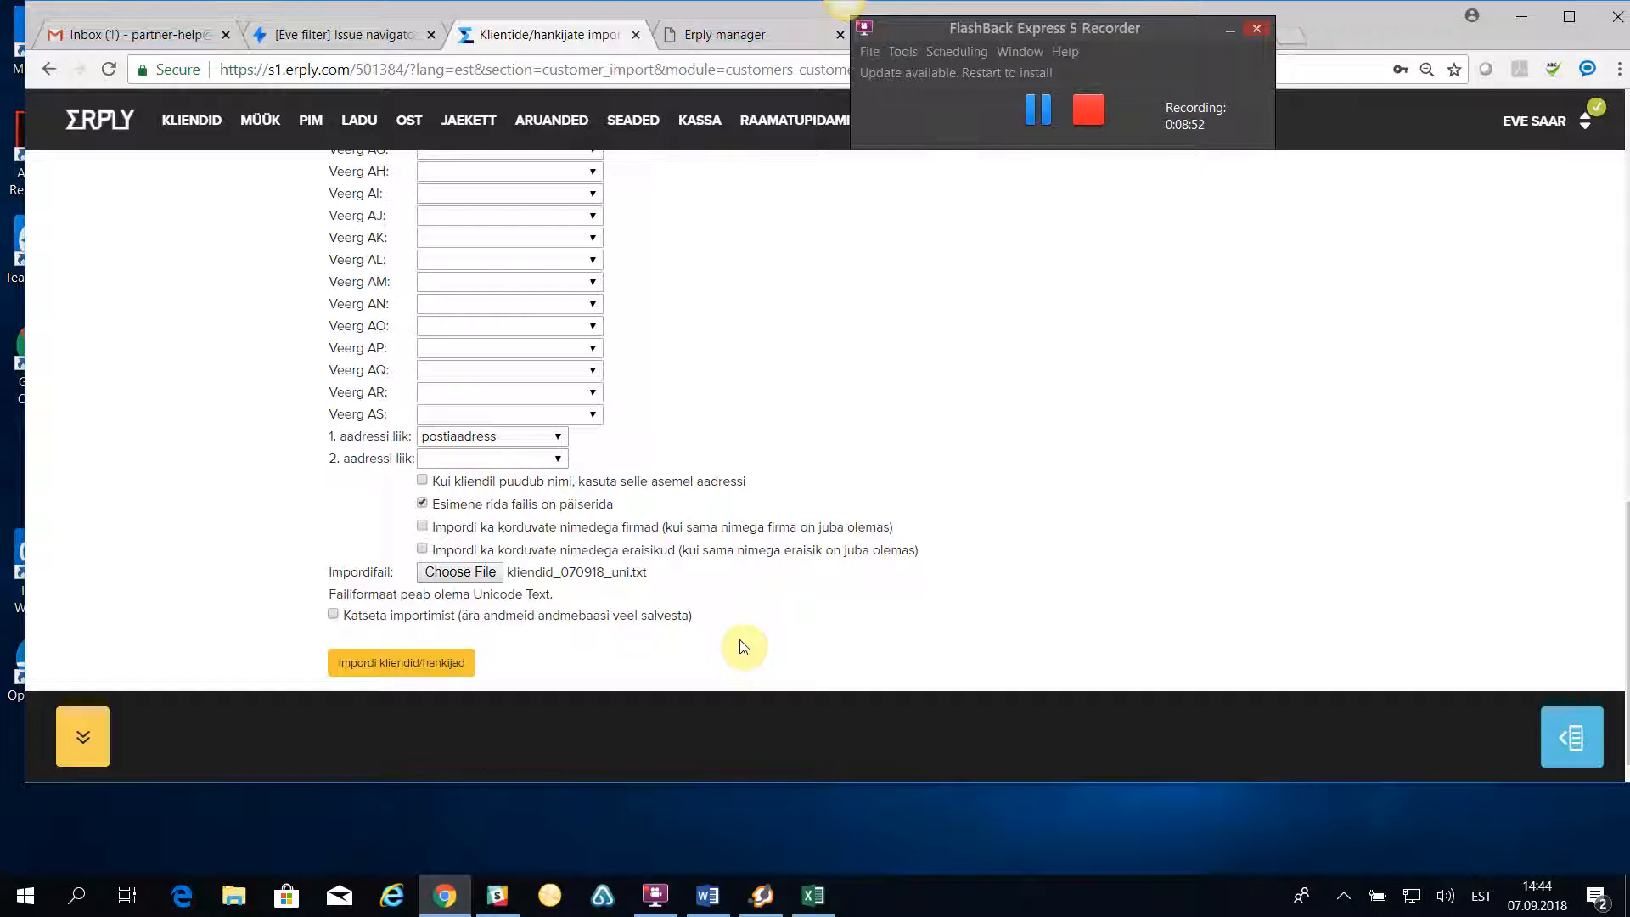
- Recheck the column mapping and run the customer and supplier import
scroll(600, 393, "up", 6)
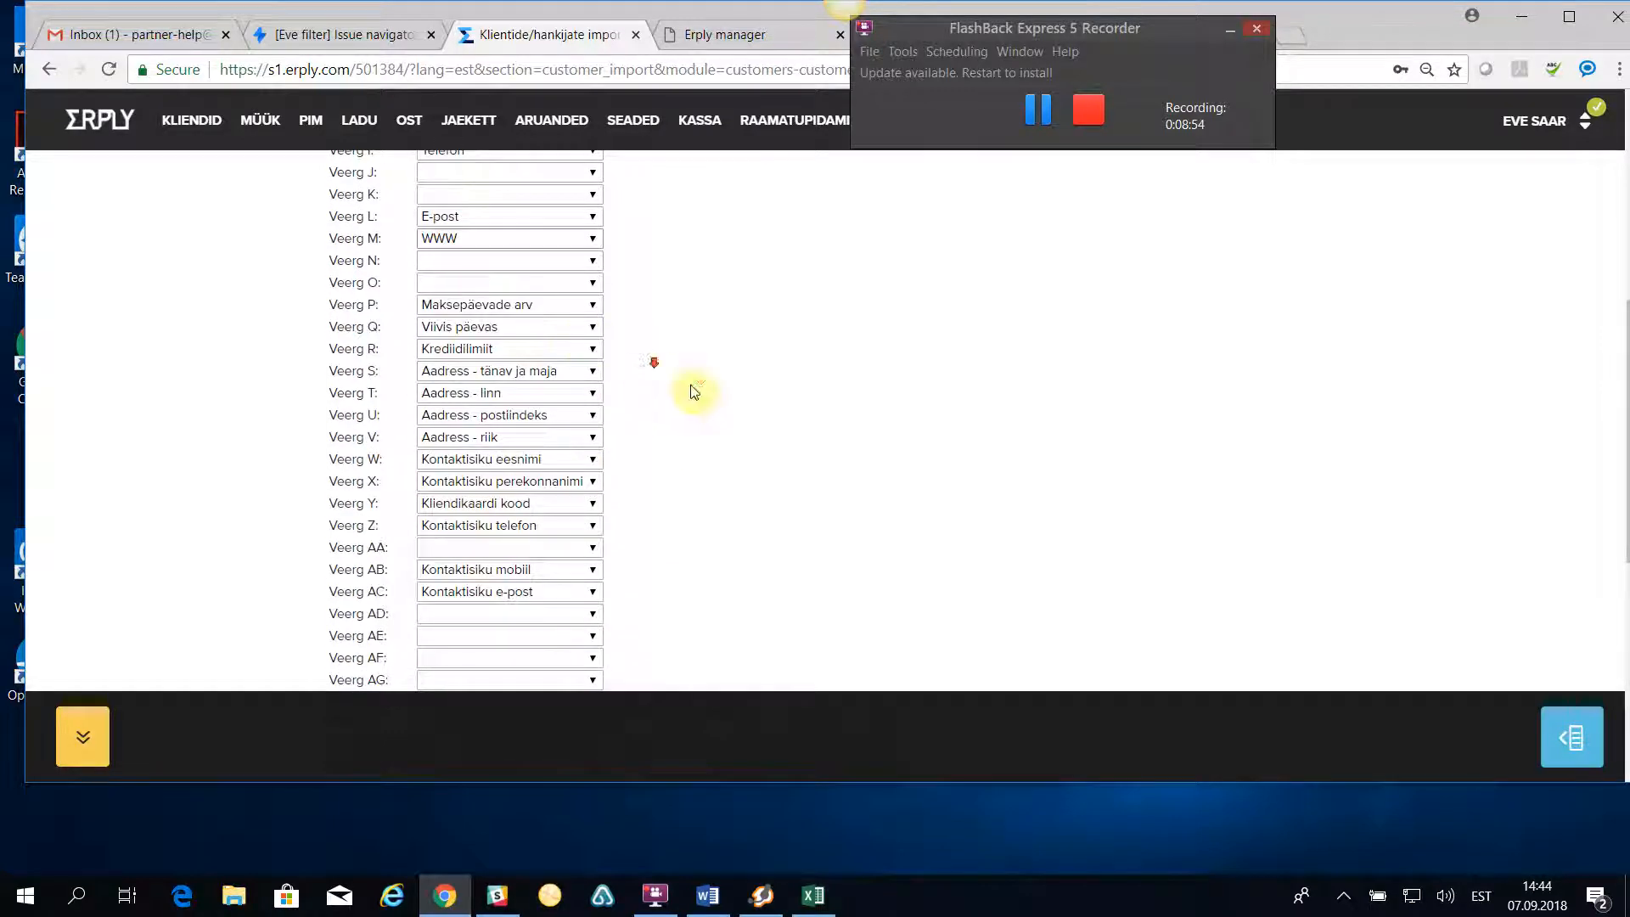
scroll(648, 373, "down", 6)
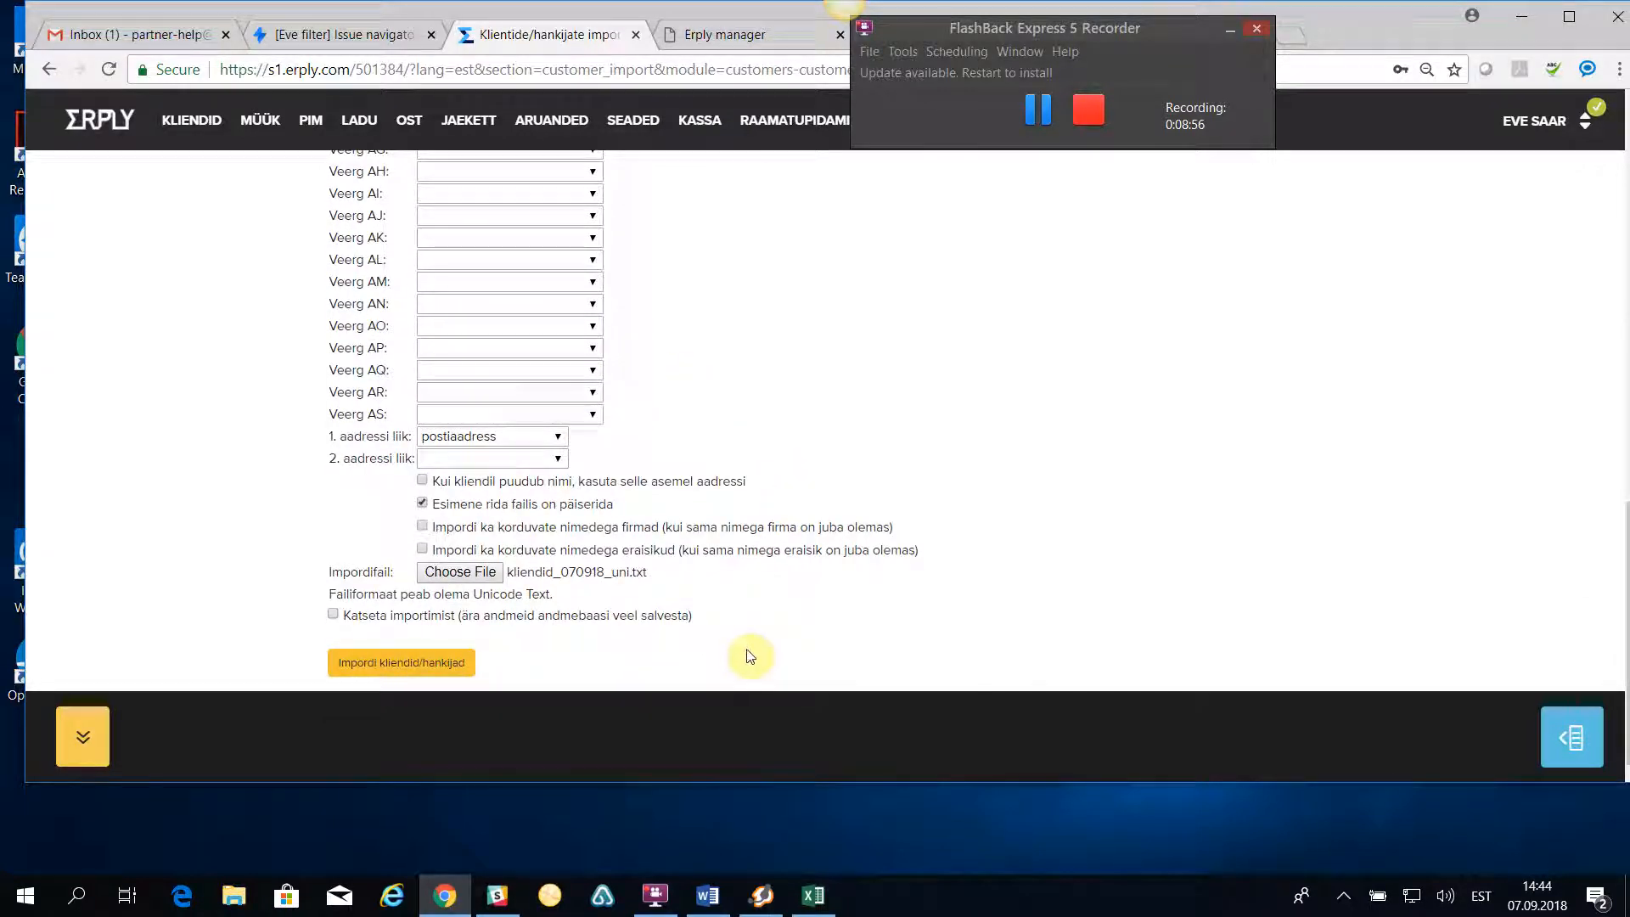
left_click(418, 666)
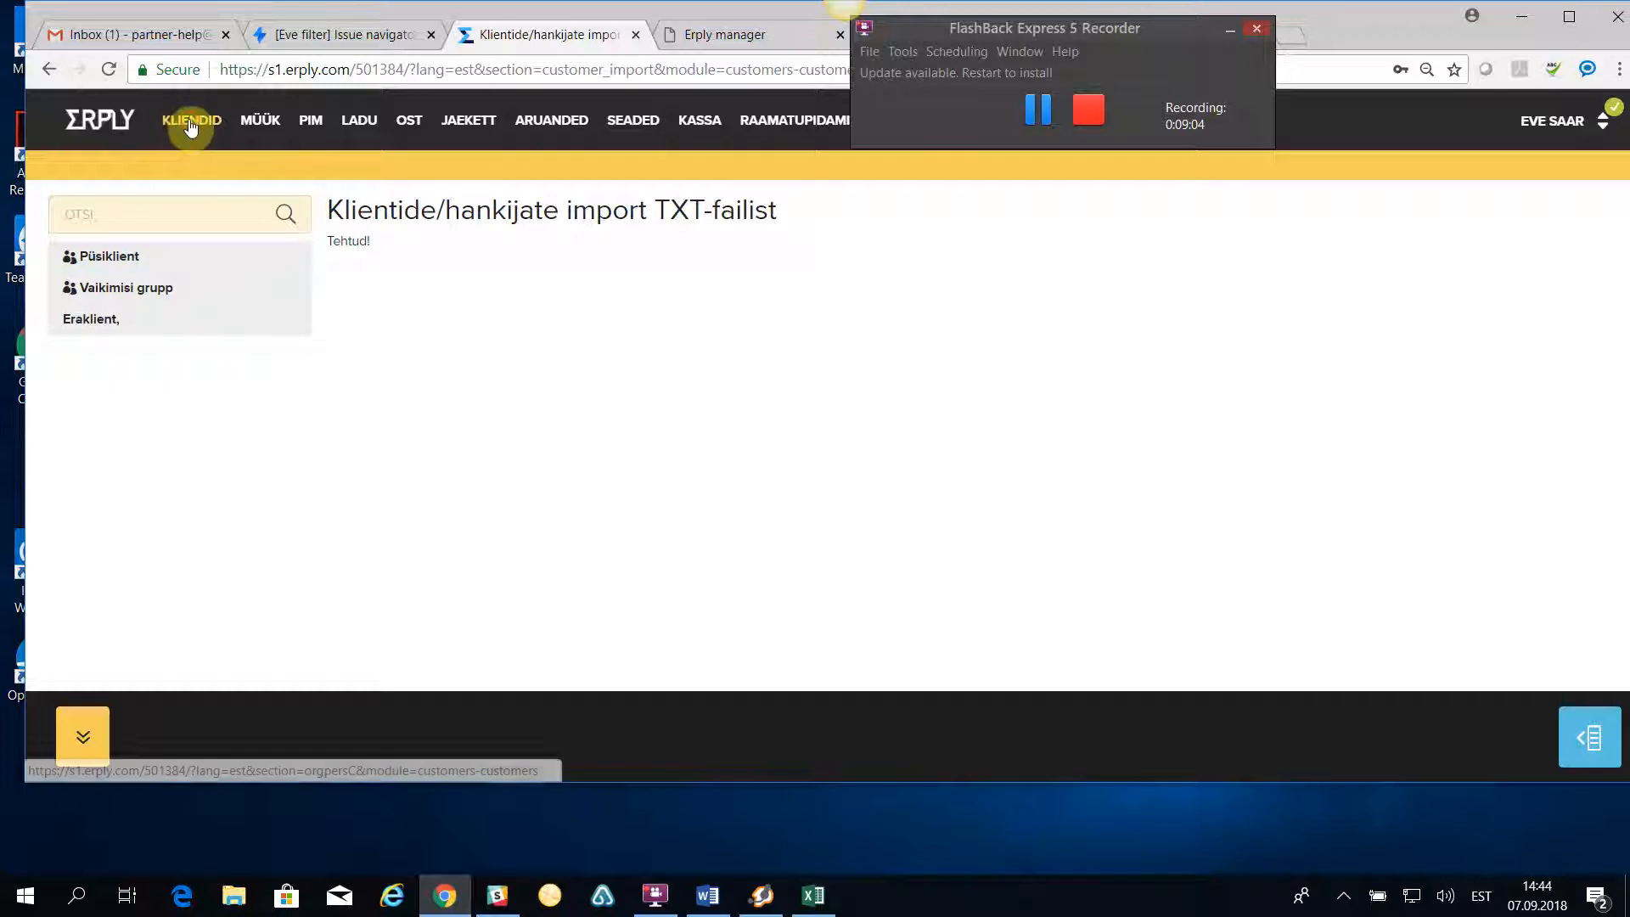
- Open the customer list, review the first imported private person's record and close it
mouse_move(192, 127)
left_click(236, 160)
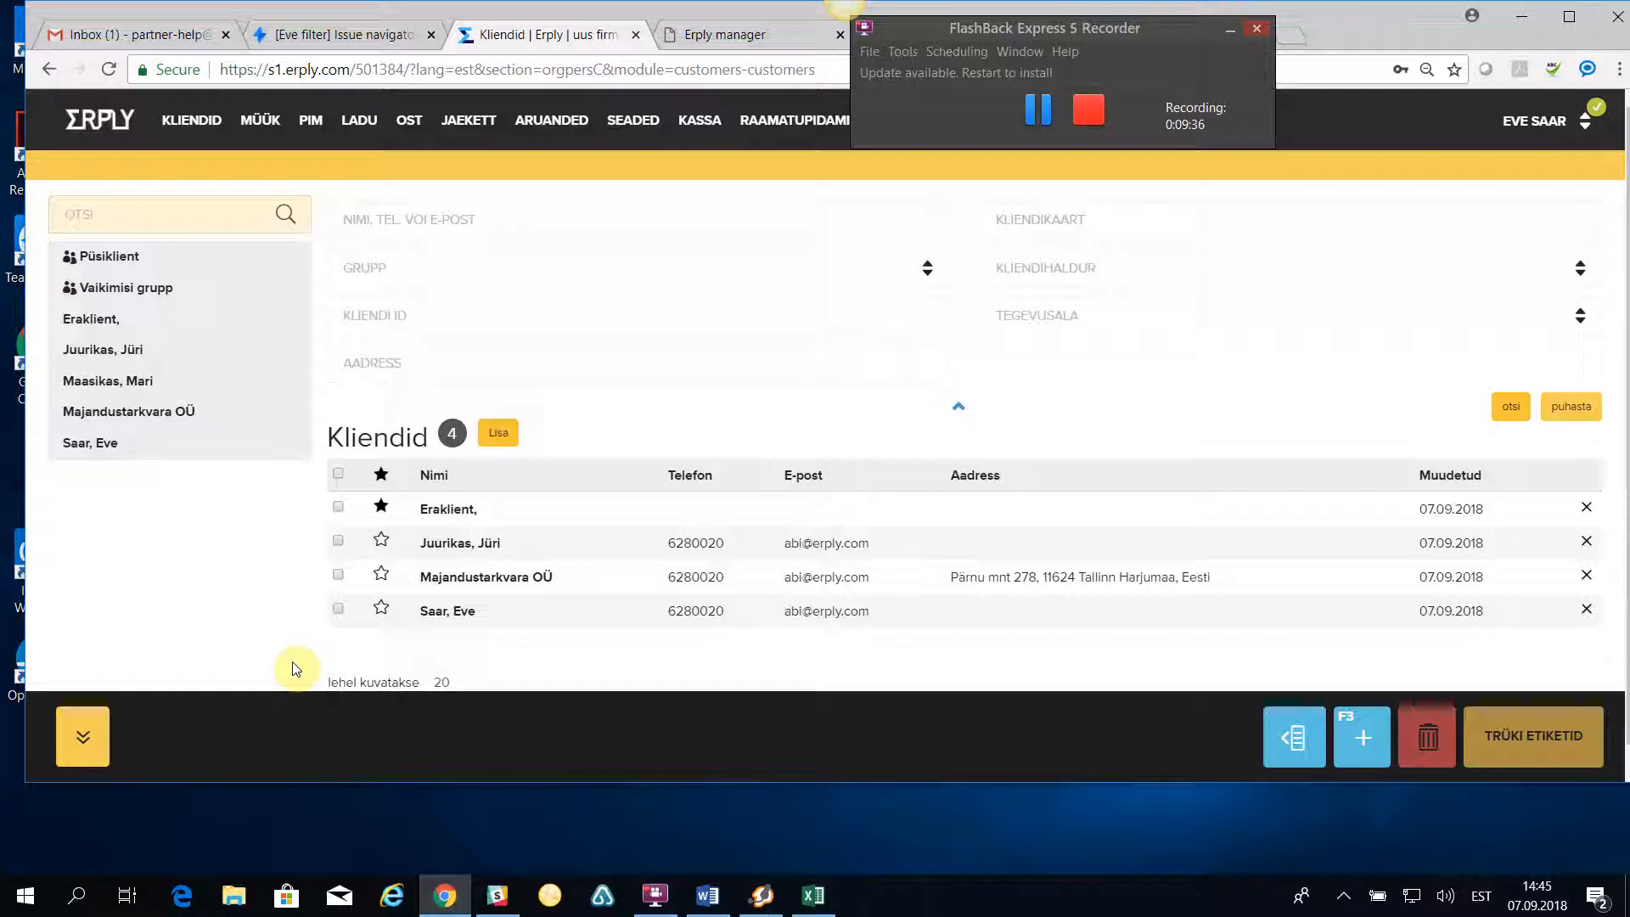
left_click(445, 545)
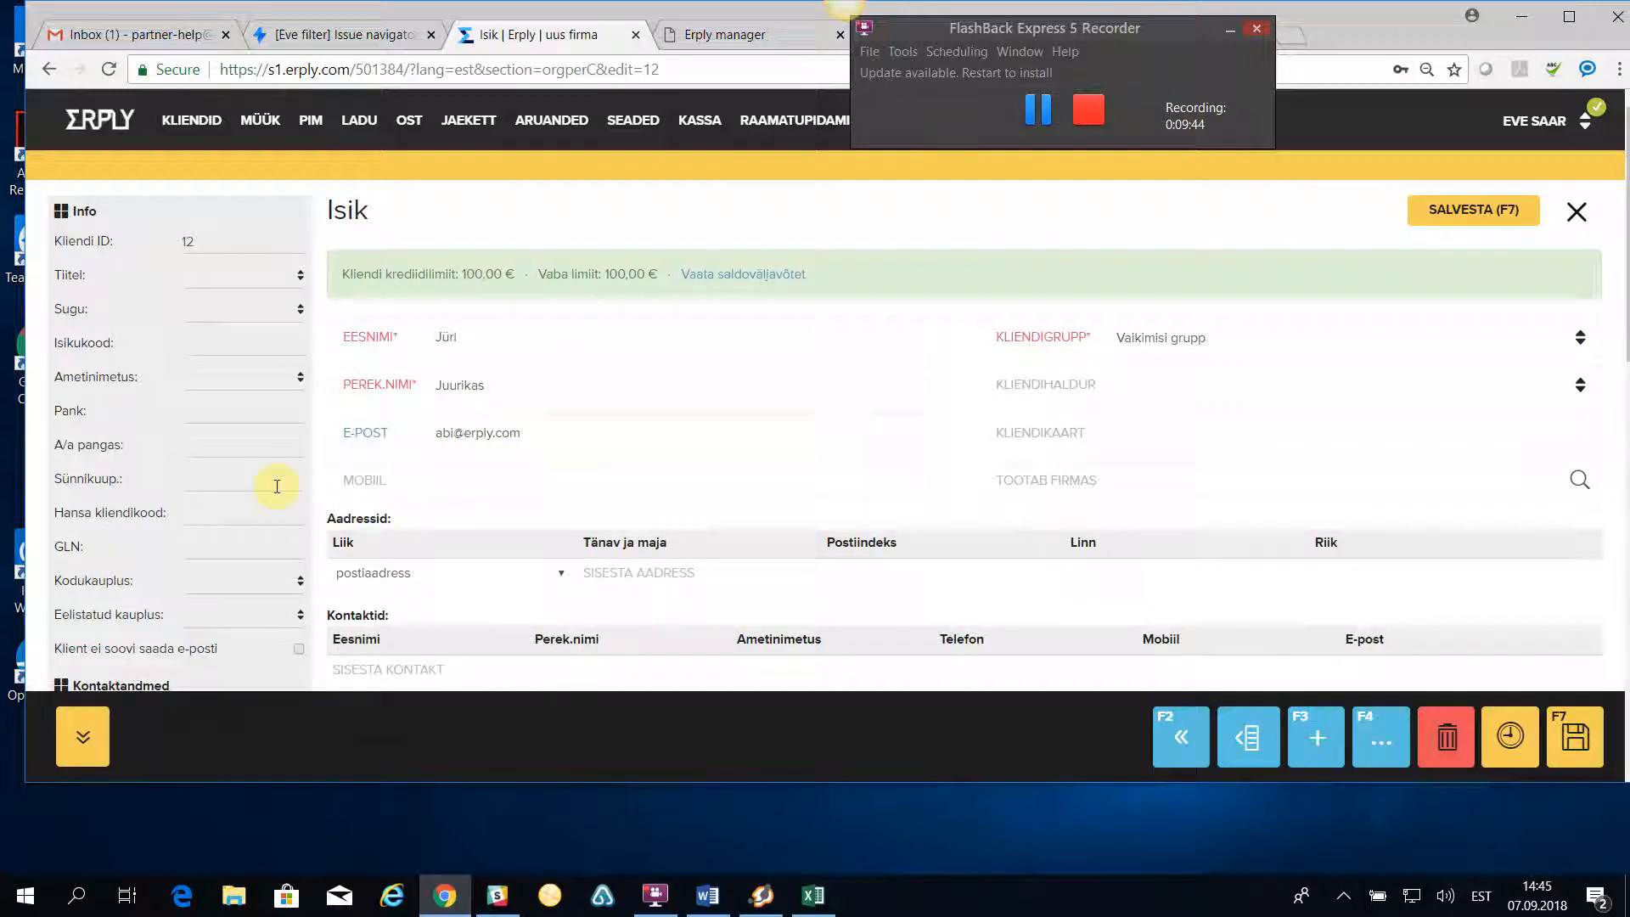
scroll(248, 562, "down", 2)
scroll(658, 580, "up", 2)
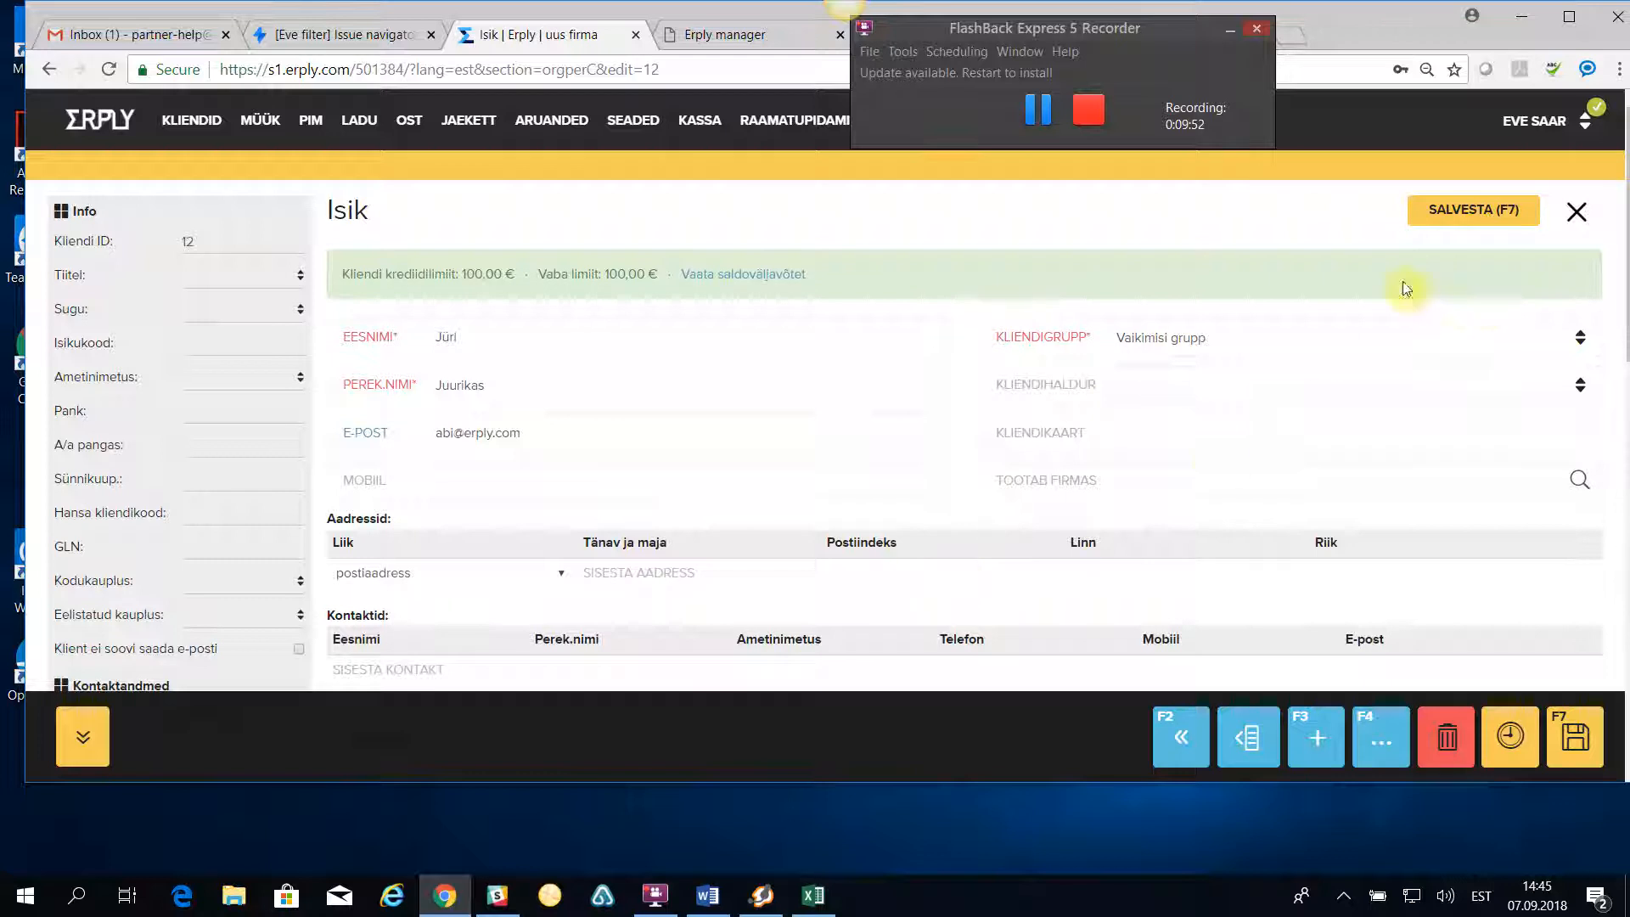
left_click(1574, 214)
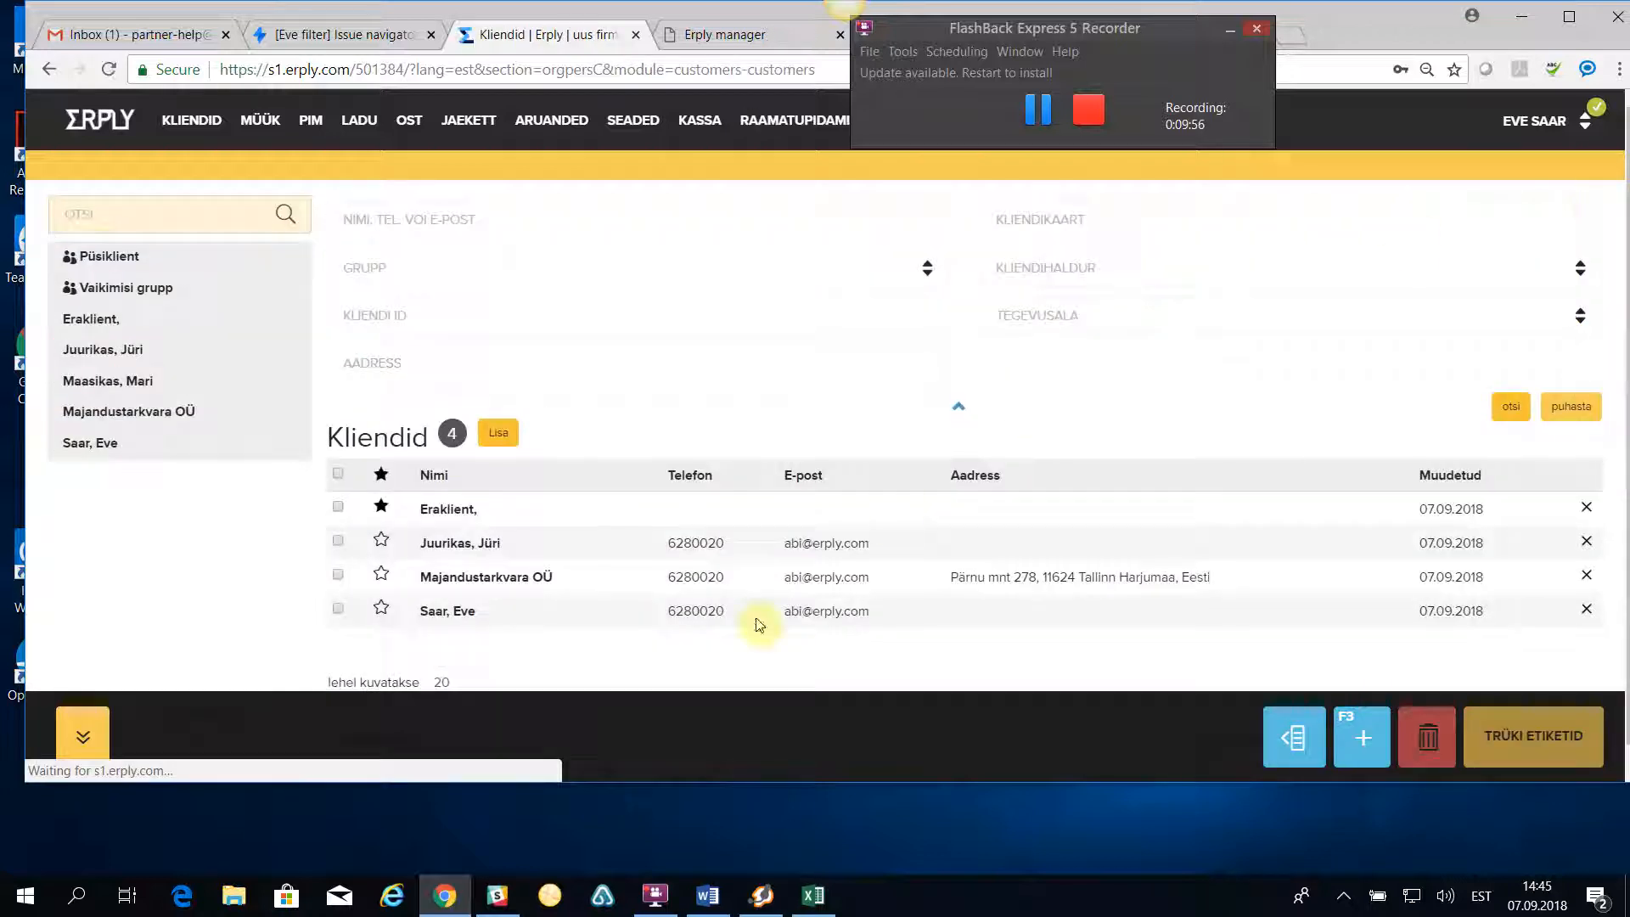
- Review the customer card, address and contact details in the Majandustarkvara OÜ record and close it
left_click(451, 579)
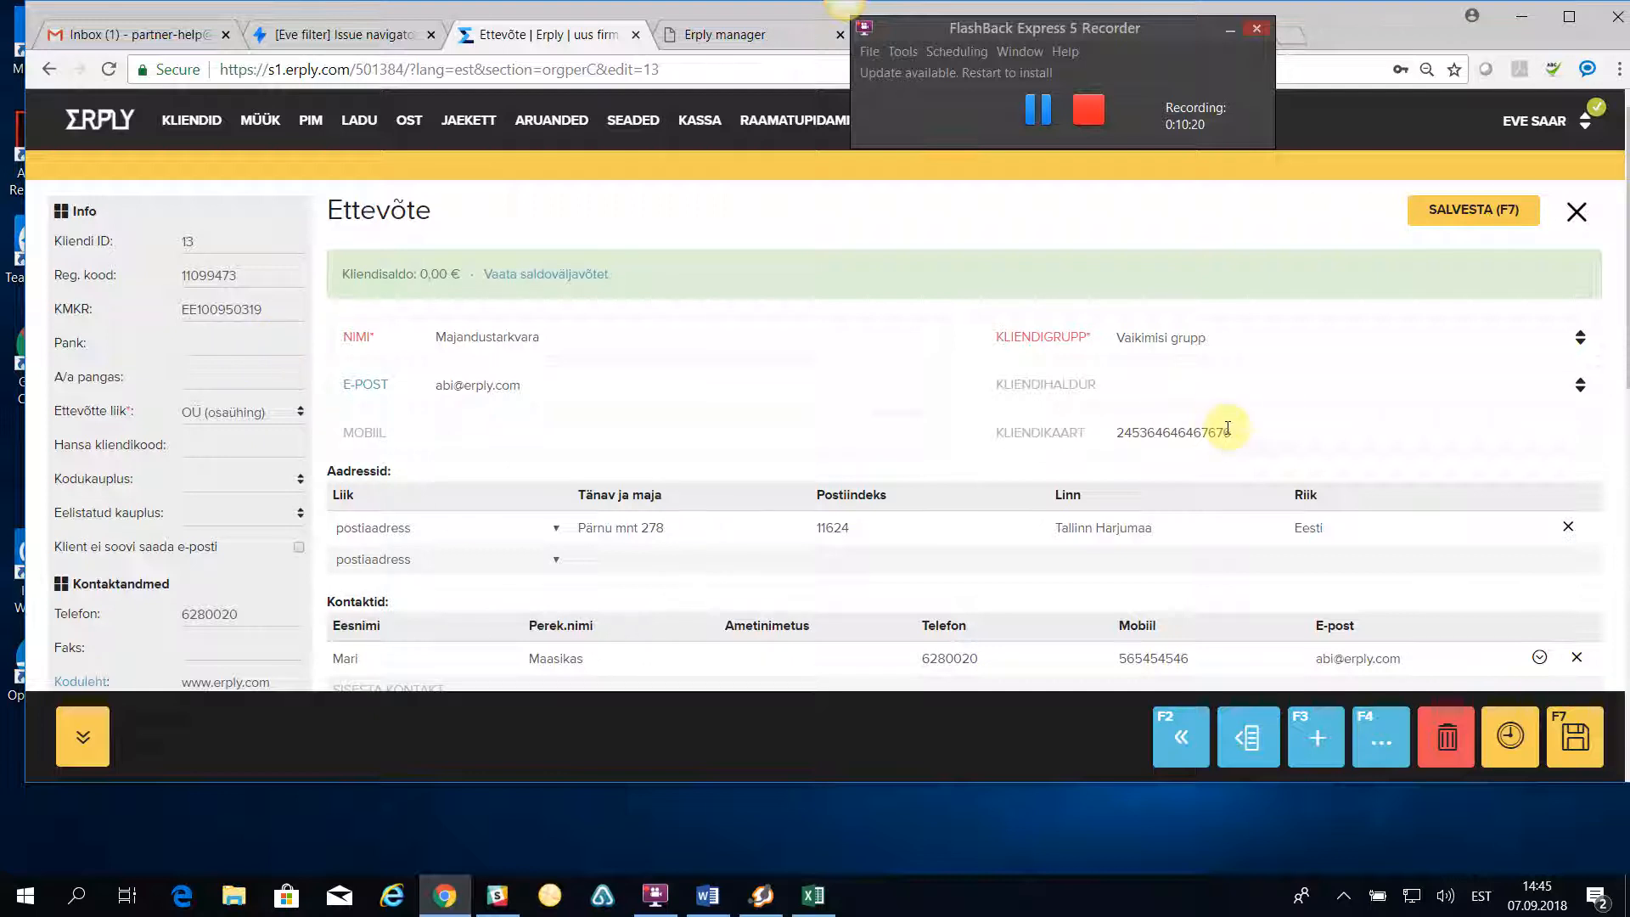
left_click_drag(1233, 430, 1112, 440)
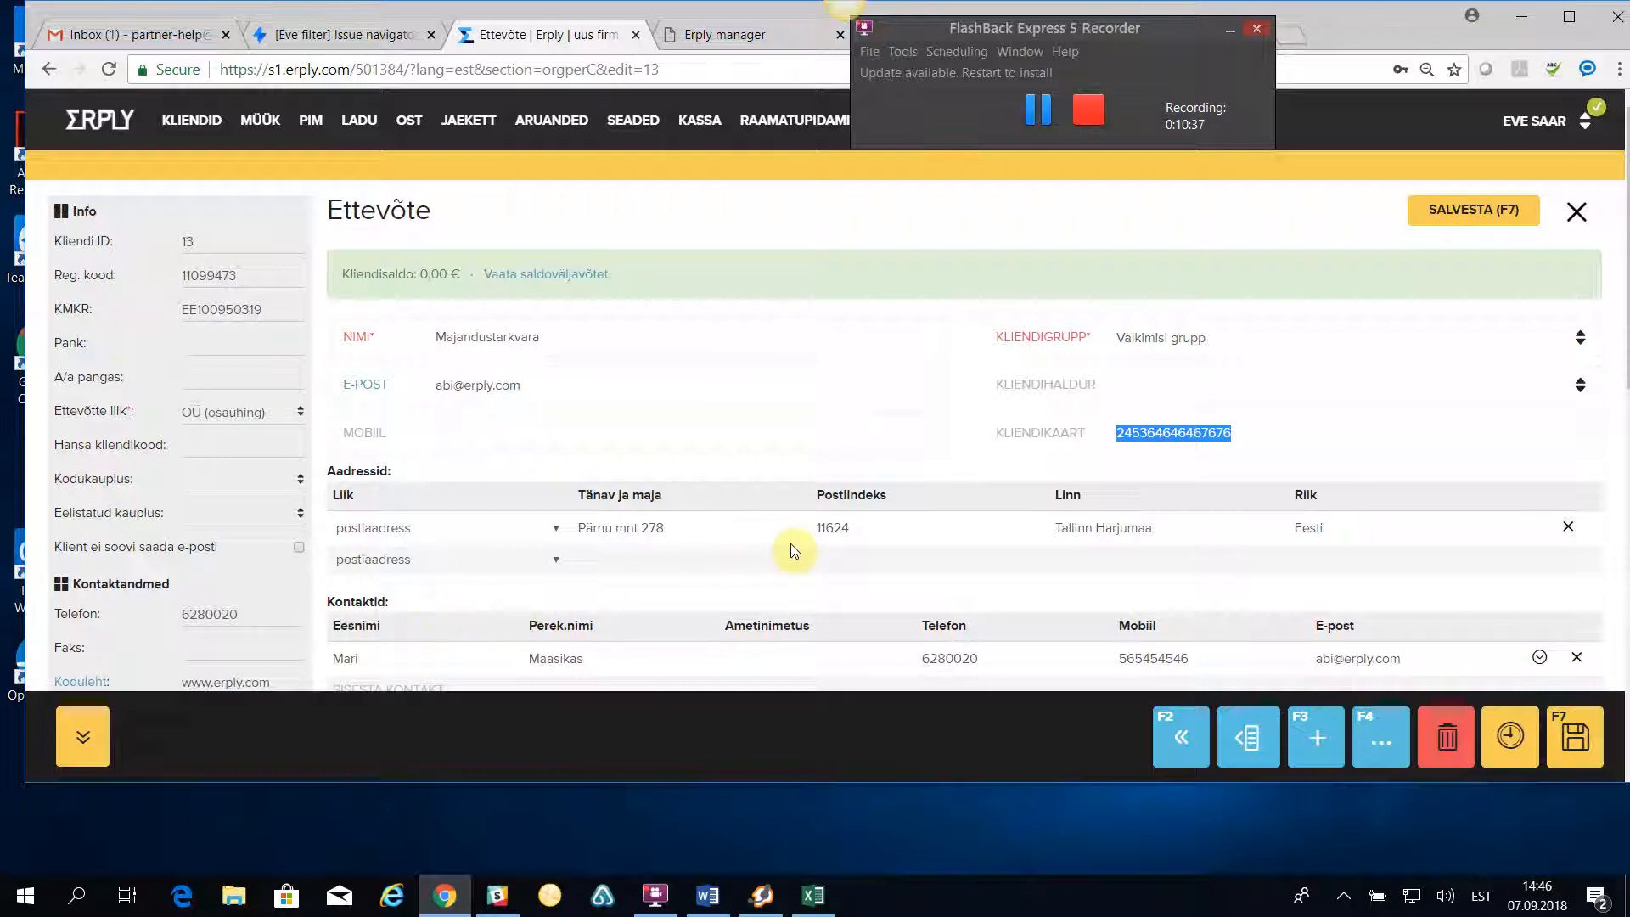
scroll(501, 548, "down", 3)
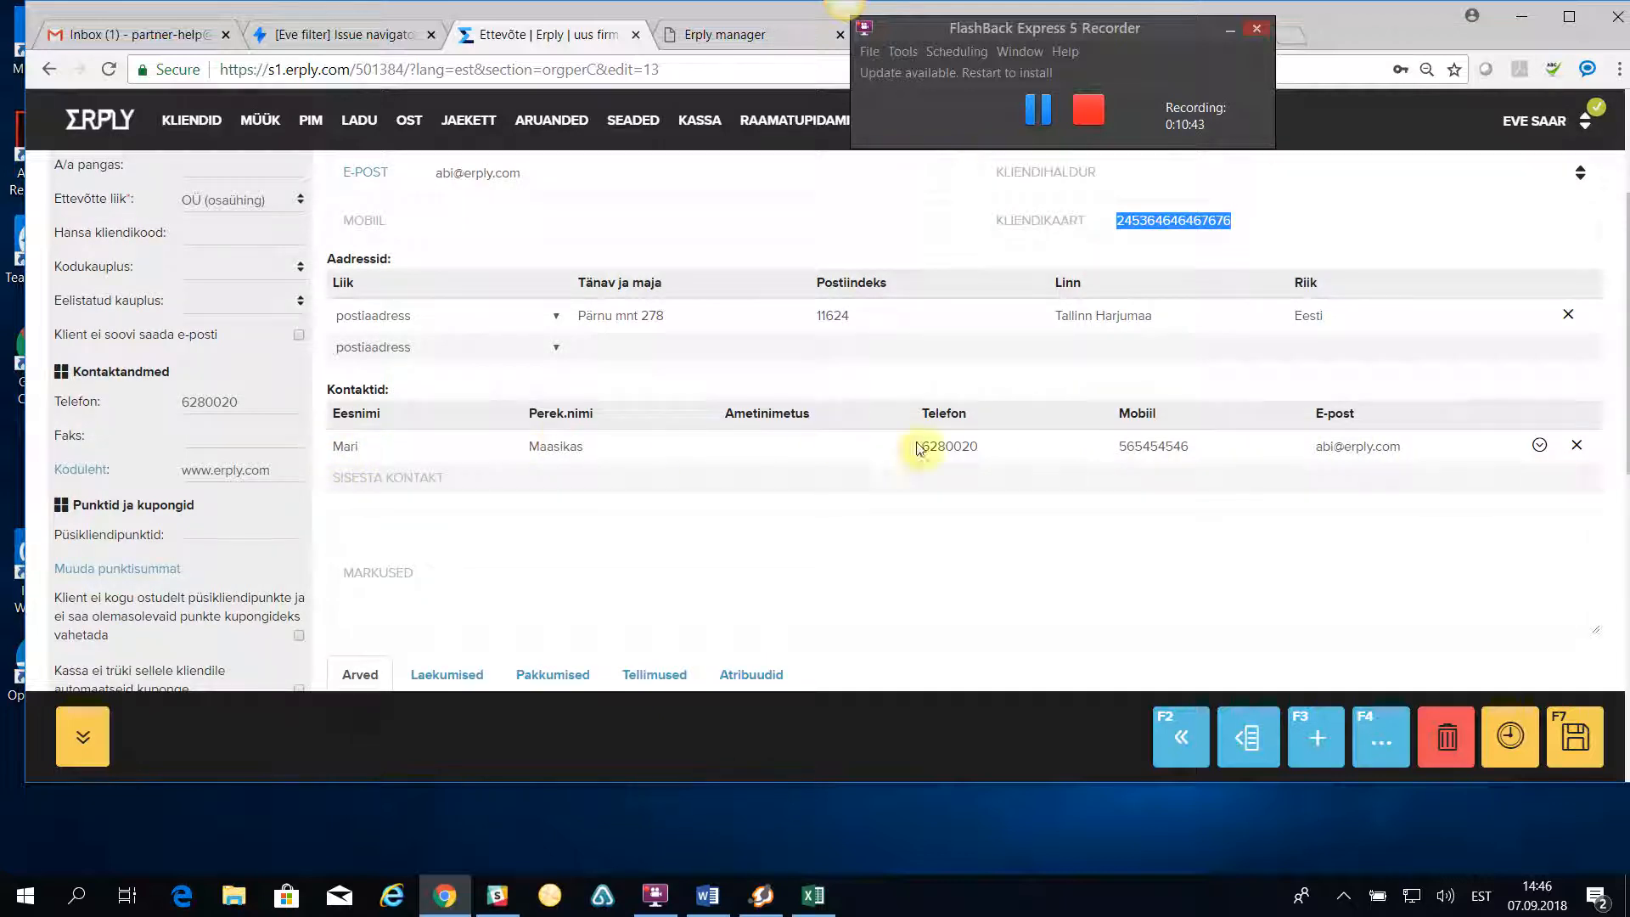
scroll(815, 486, "up", 3)
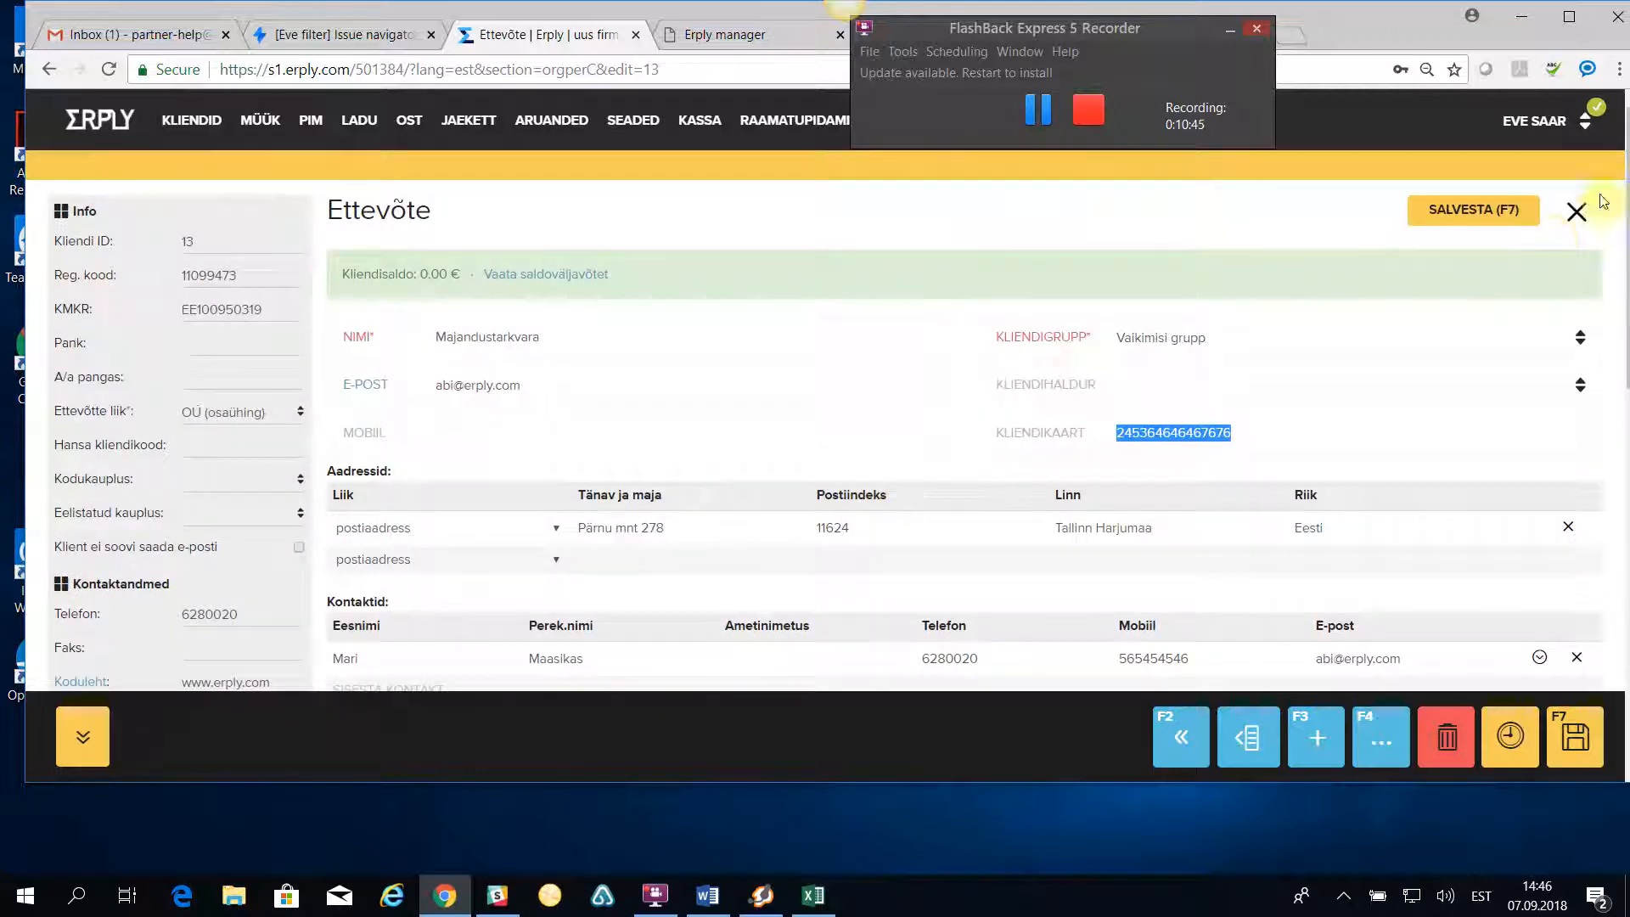
left_click(1578, 212)
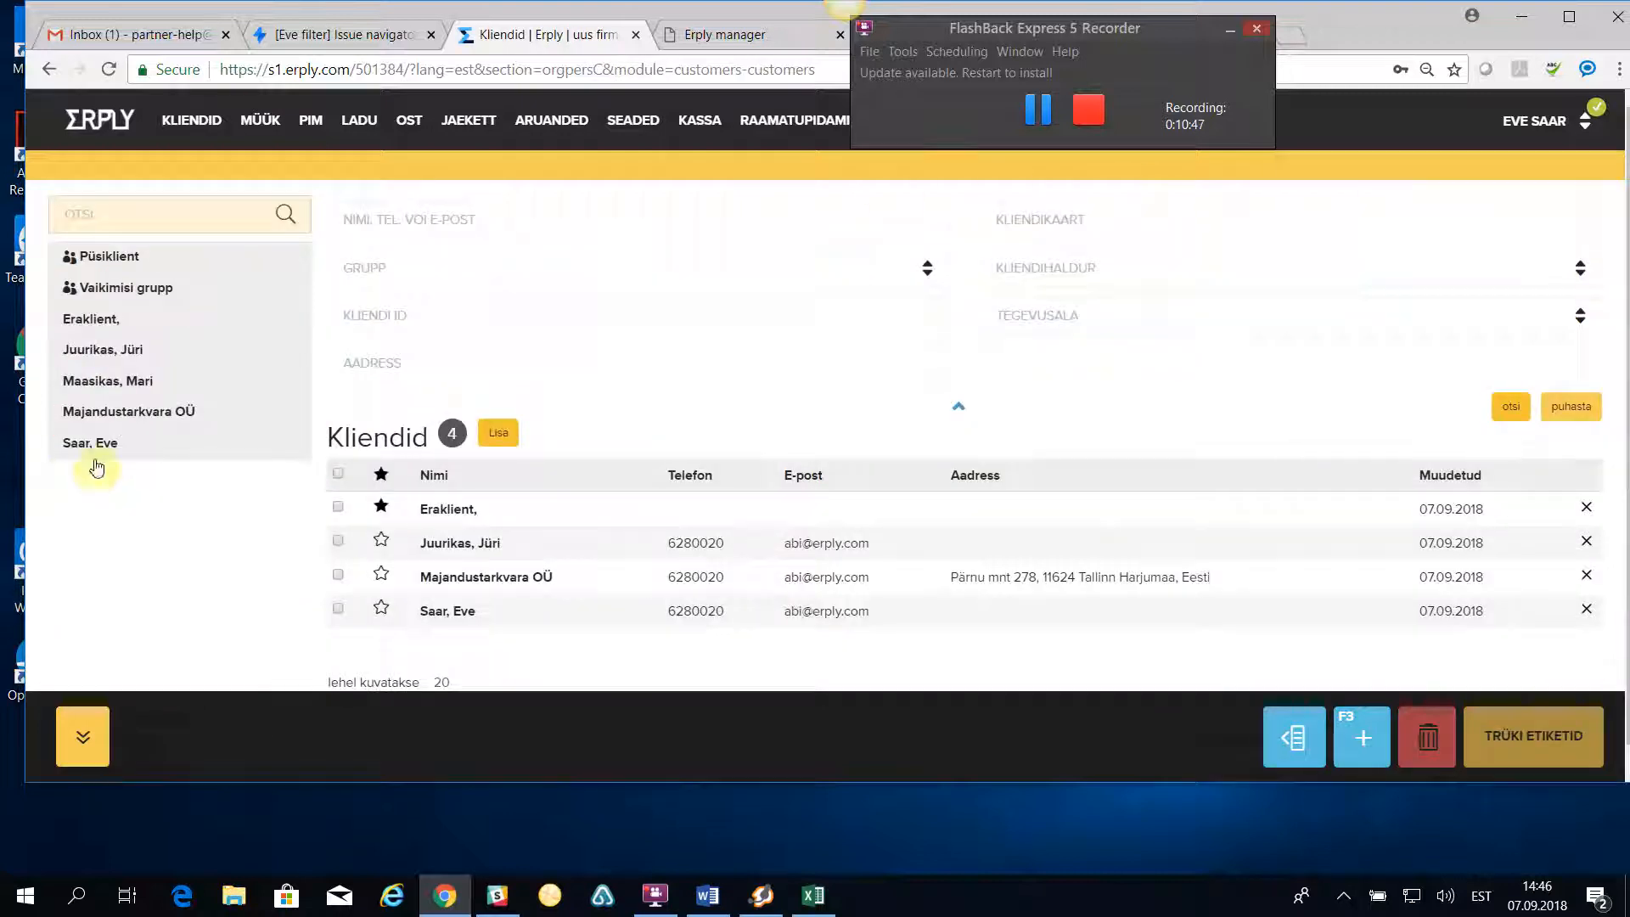
- View the person record of Majandustarkvara OÜ's contact and open the Hankijad supplier list
left_click(100, 386)
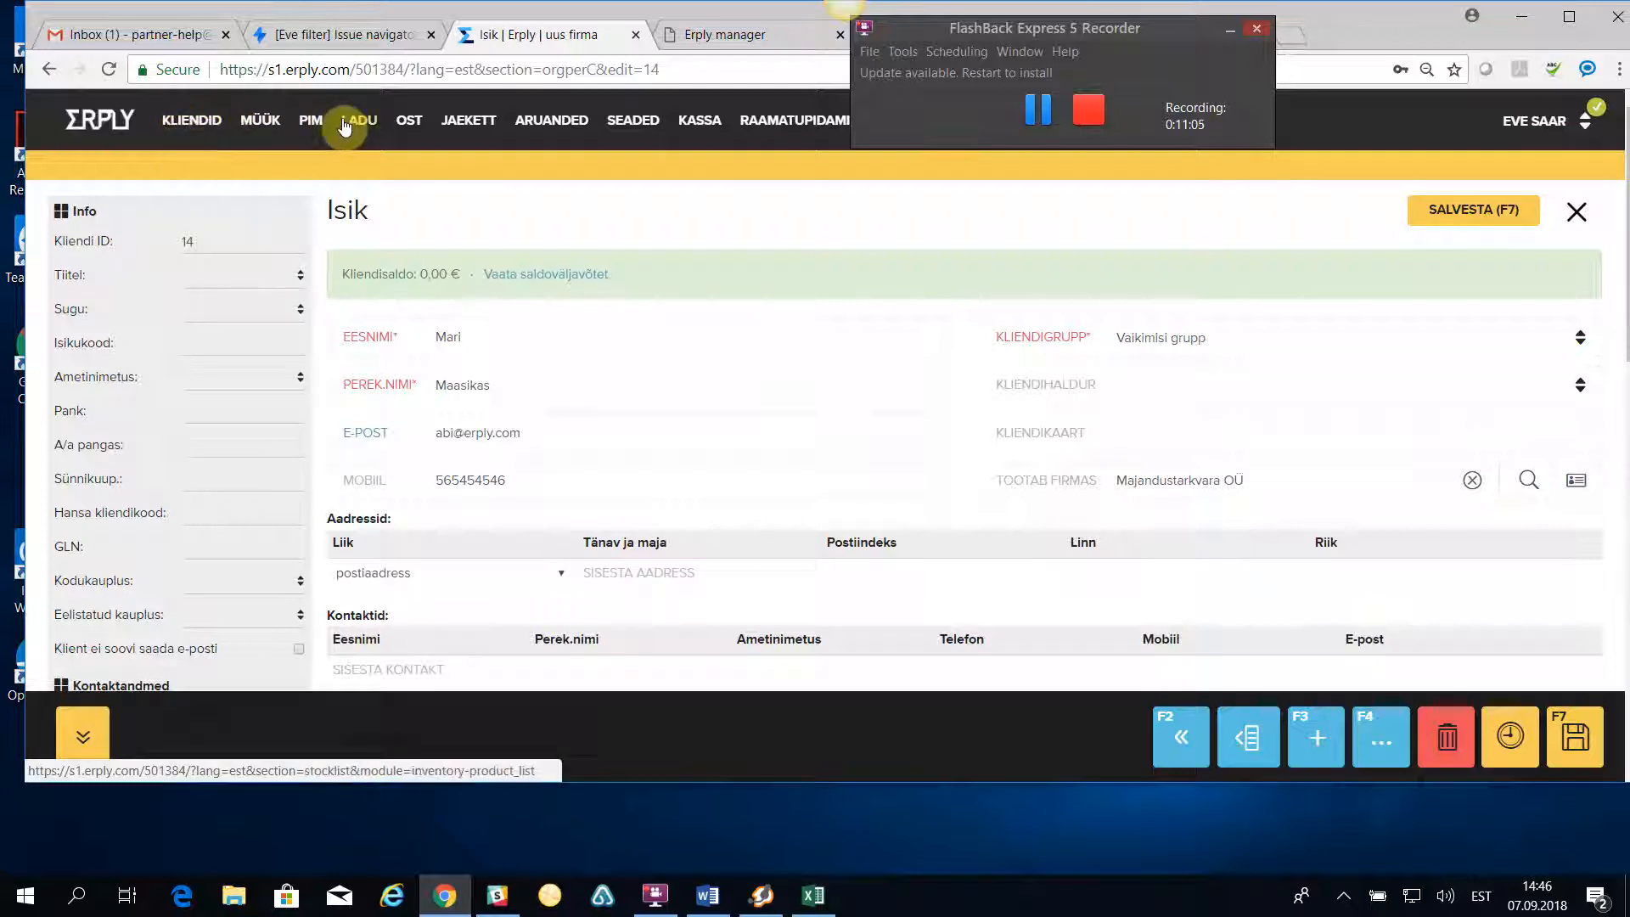
mouse_move(368, 126)
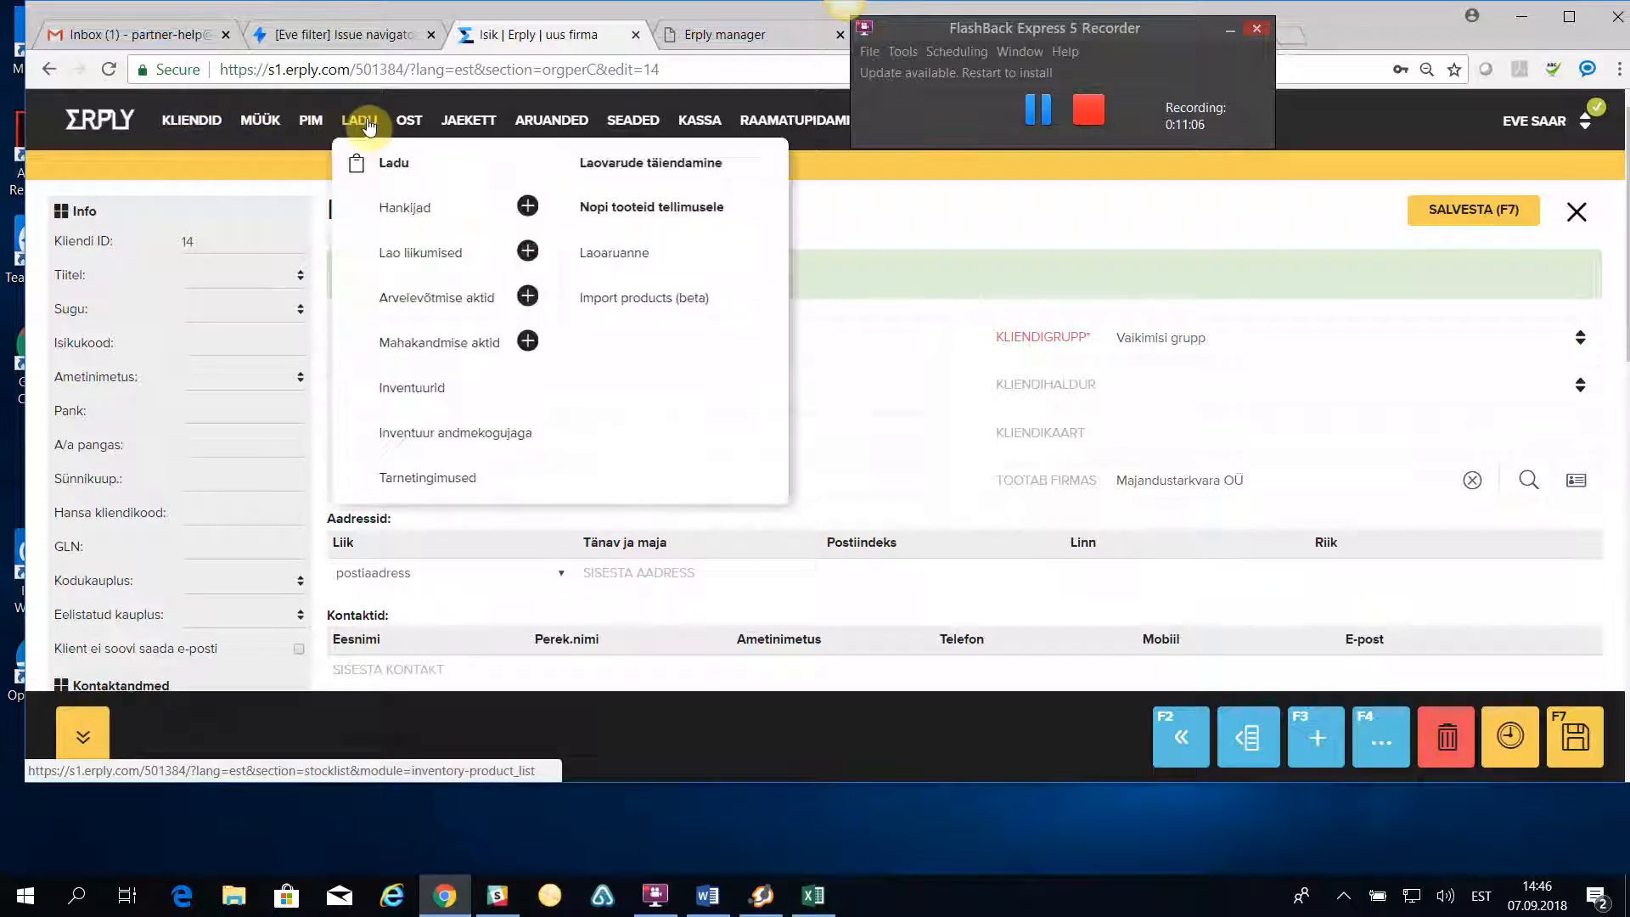
left_click(415, 211)
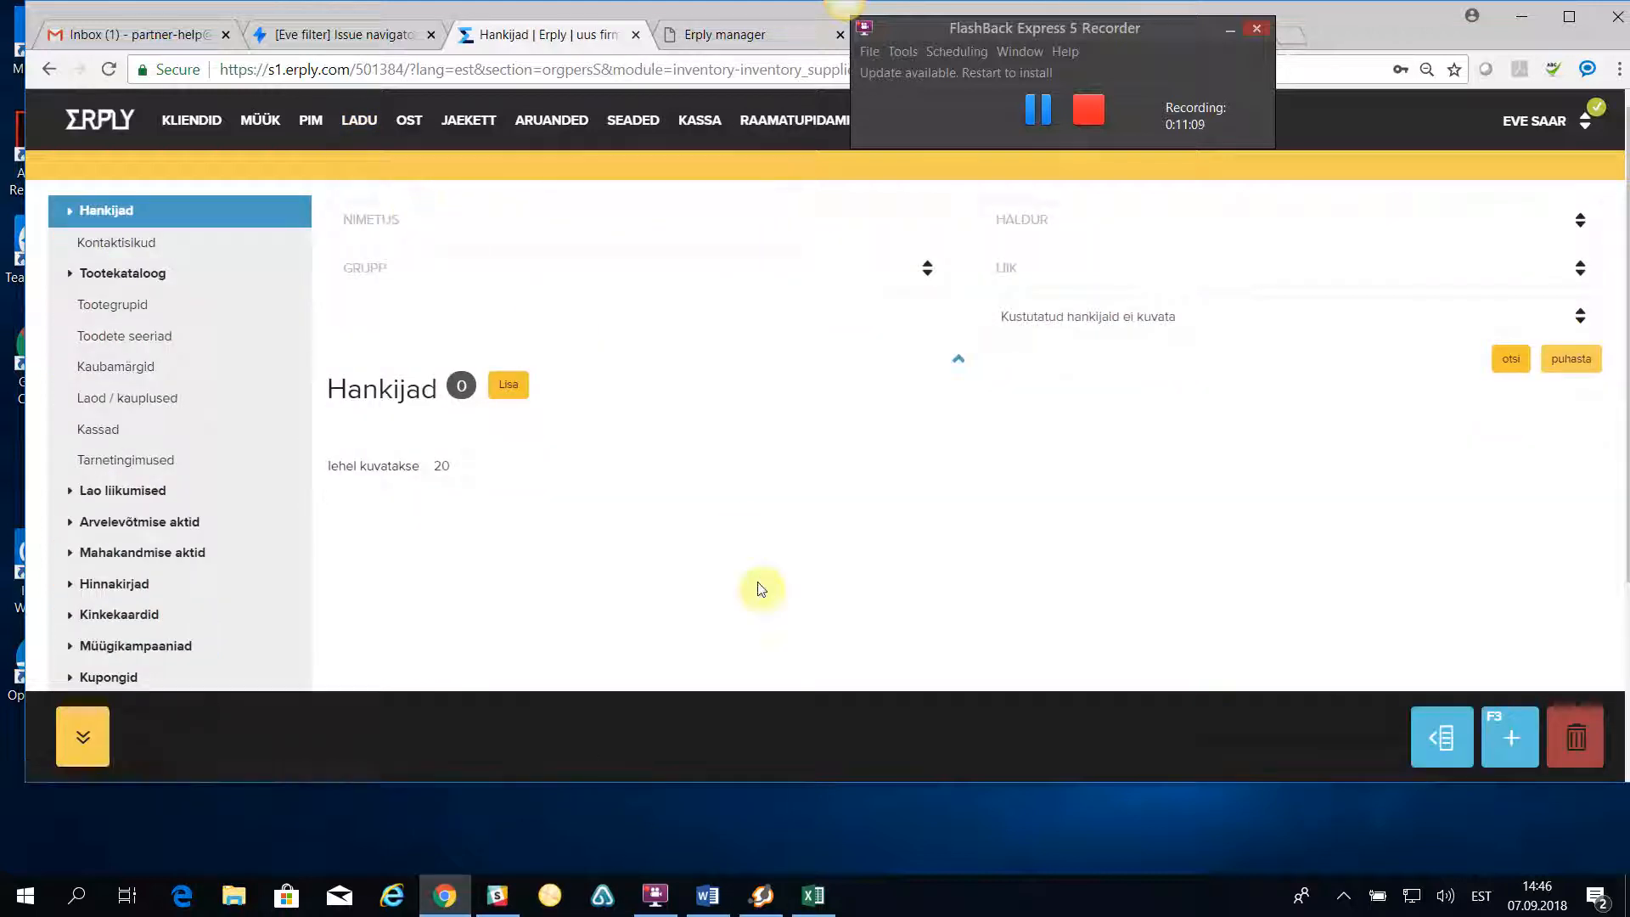